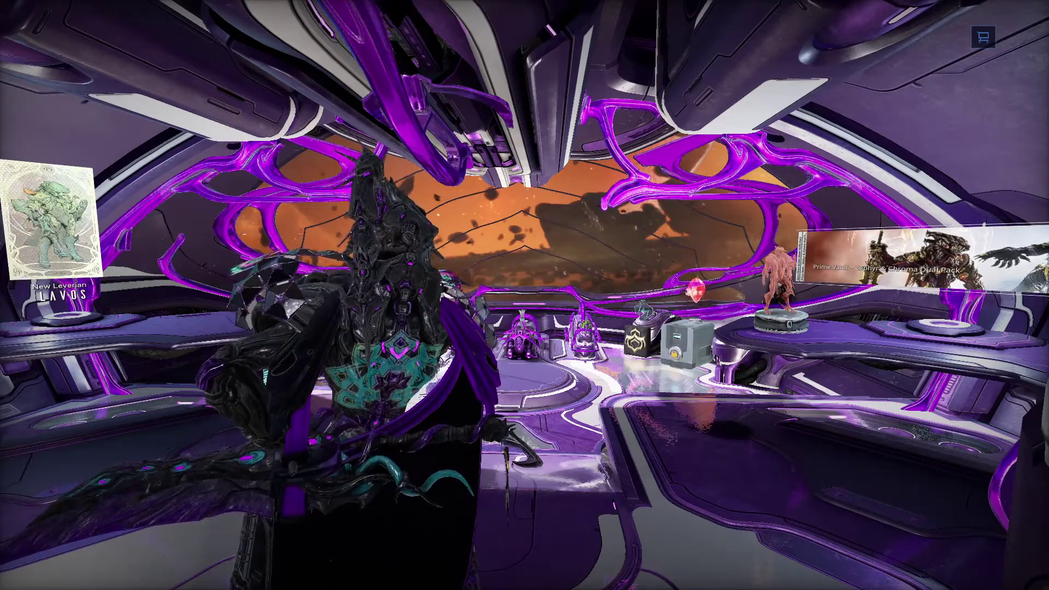
Walk the Warframe from the cockpit window back to the Arsenal area of the orbiter.
{"action": "key", "text": "w"}
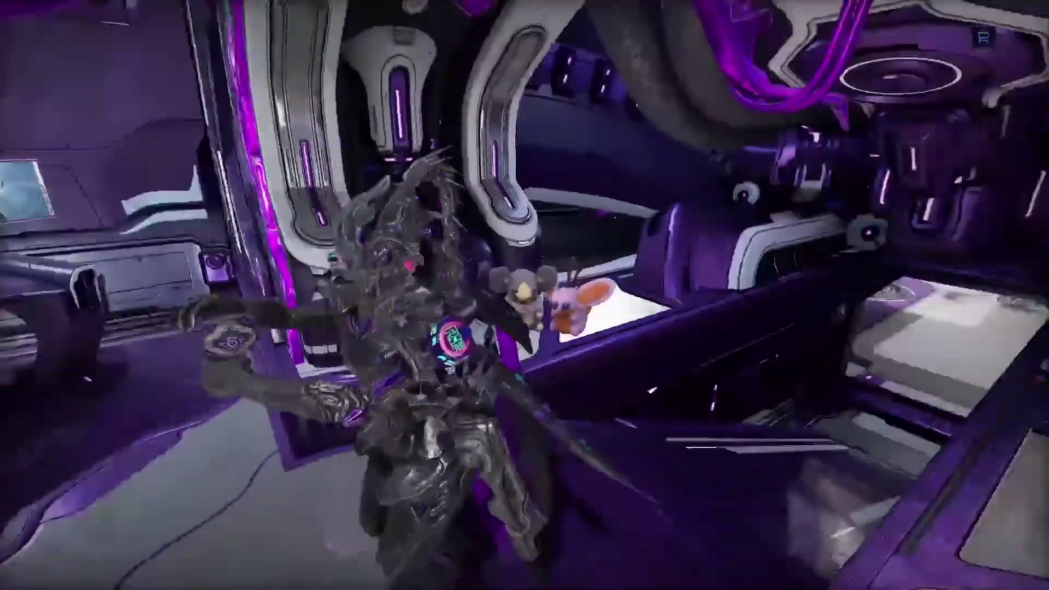
Open the game Options on the Display page showing 1920 X 1080 resolution and 144 HZ.
{"action": "key", "text": "Escape"}
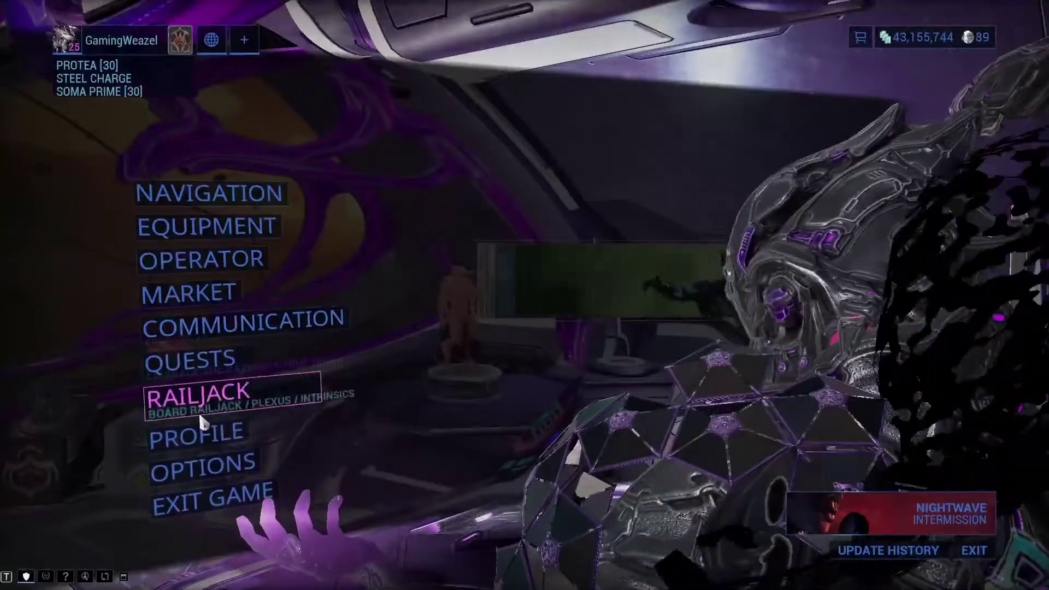
{"action": "left_click", "coordinate": [202, 466]}
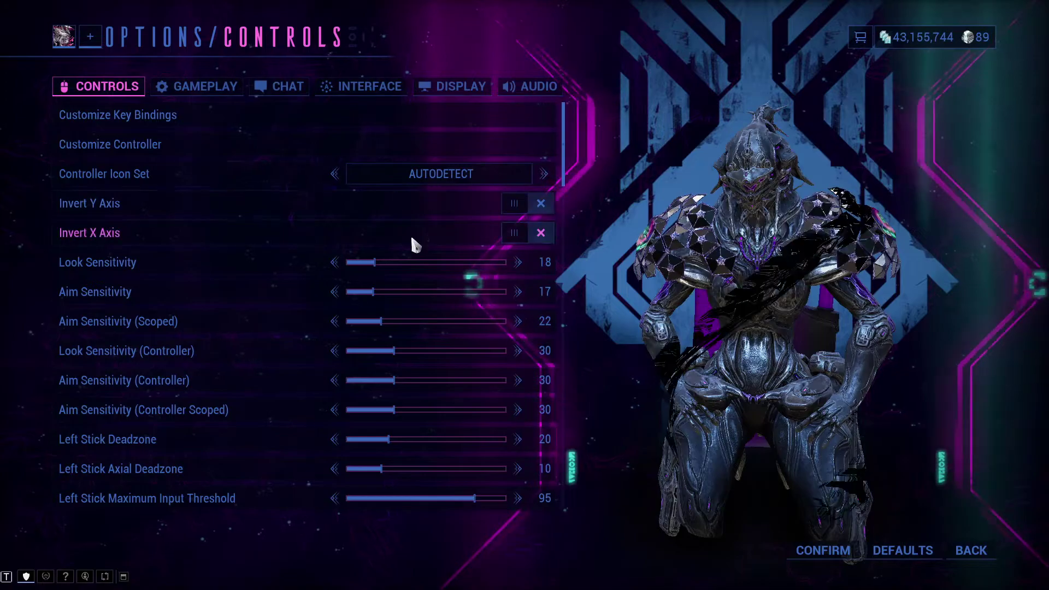
{"action": "left_click", "coordinate": [454, 90]}
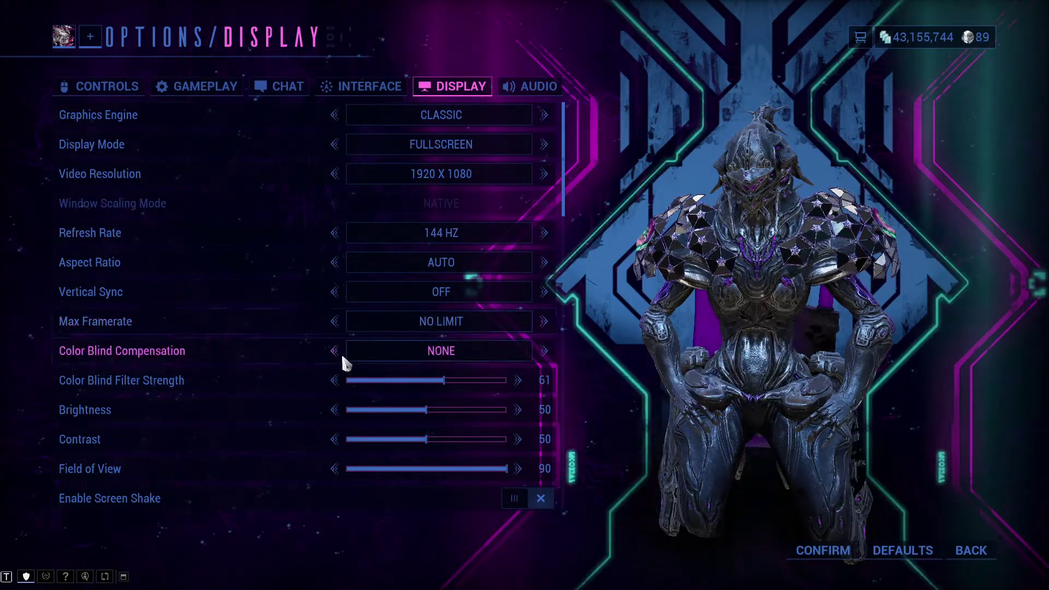
{"action": "mouse_move", "coordinate": [147, 363]}
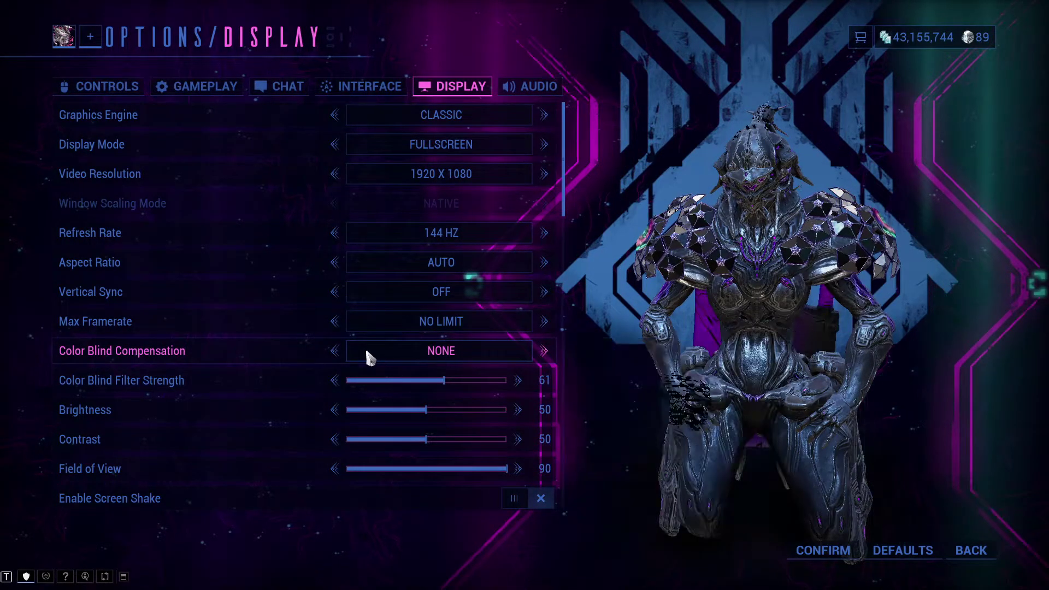
{"action": "scroll", "coordinate": [339, 352], "scroll_direction": "down", "scroll_amount": 1}
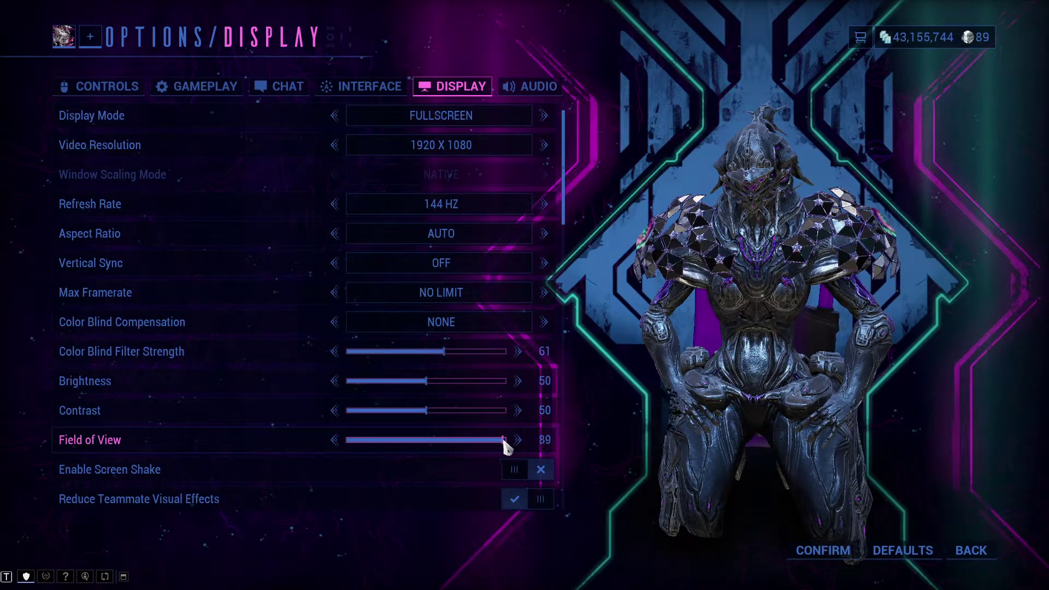
{"action": "mouse_move", "coordinate": [503, 441]}
{"action": "left_mouse_down"}
{"action": "mouse_move", "coordinate": [447, 446]}
{"action": "mouse_move", "coordinate": [508, 446]}
{"action": "left_mouse_up"}
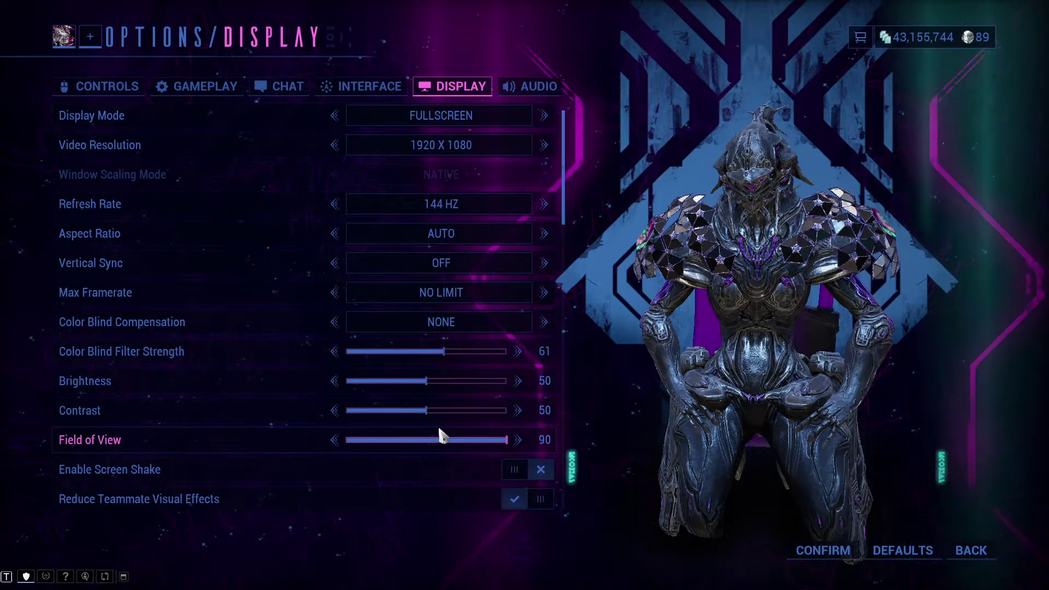
{"action": "scroll", "coordinate": [437, 426], "scroll_direction": "down", "scroll_amount": 2}
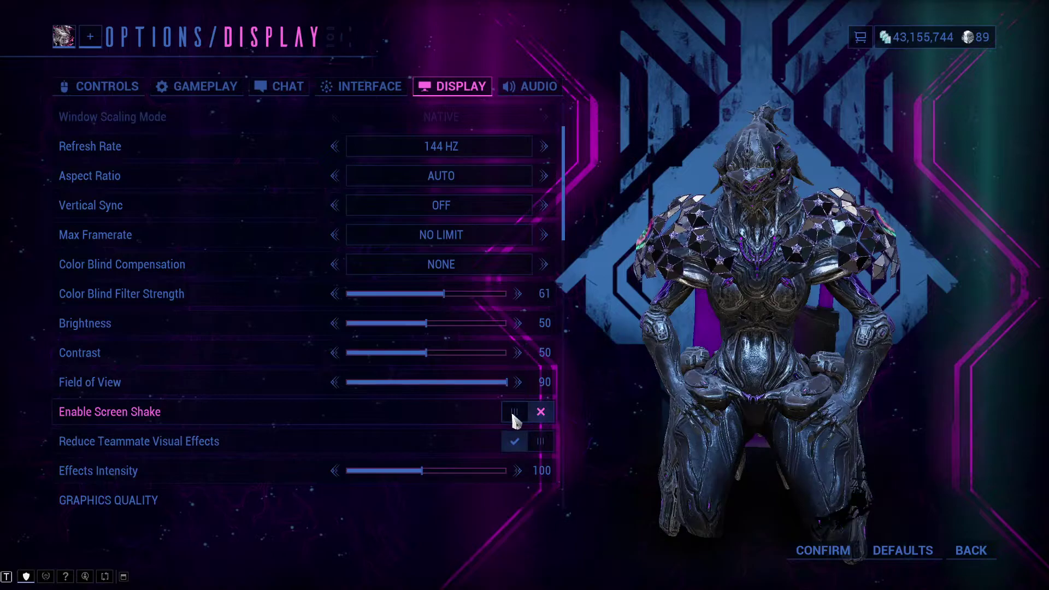
{"action": "scroll", "coordinate": [533, 417], "scroll_direction": "down", "scroll_amount": 2}
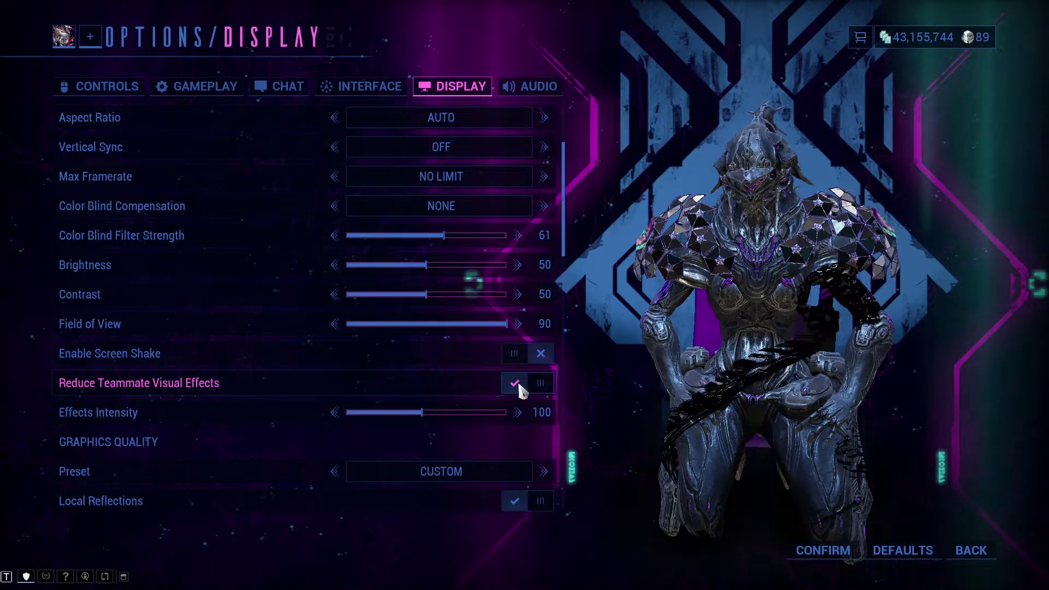
{"action": "scroll", "coordinate": [464, 383], "scroll_direction": "down", "scroll_amount": 1}
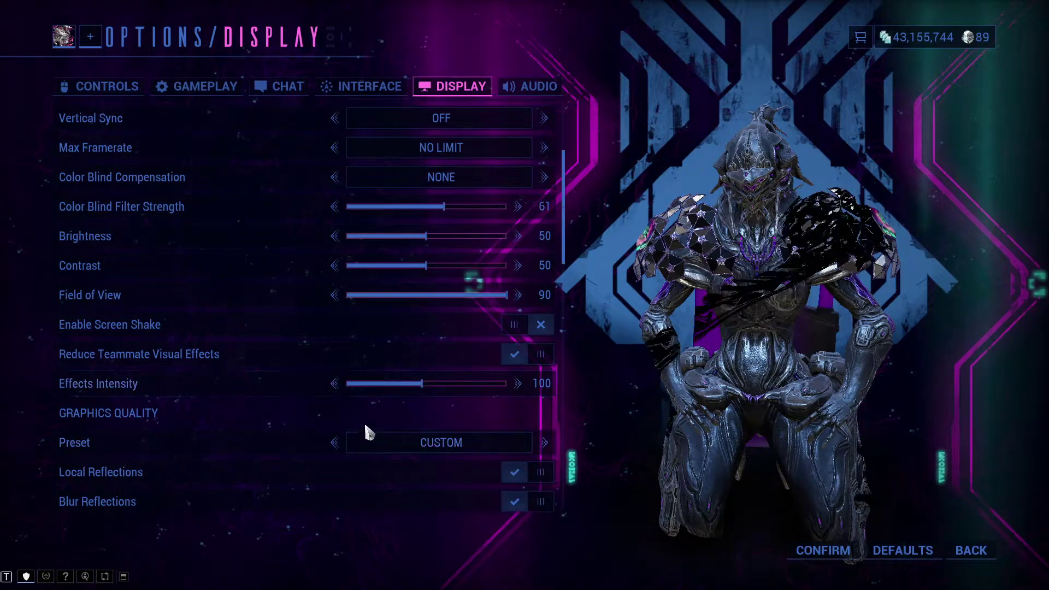
{"action": "scroll", "coordinate": [386, 391], "scroll_direction": "down", "scroll_amount": 2}
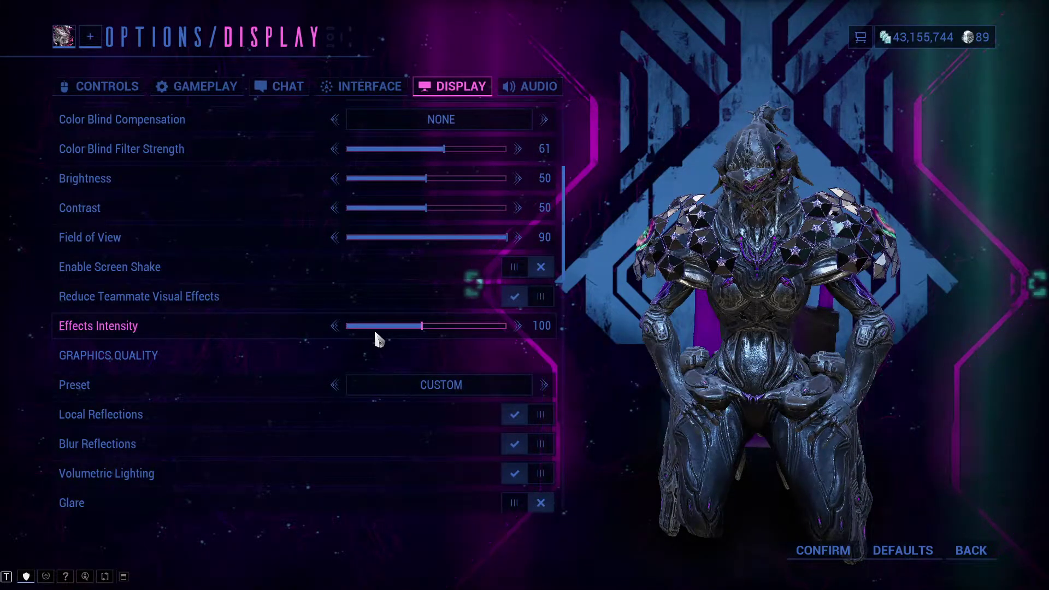
{"action": "scroll", "coordinate": [327, 323], "scroll_direction": "down", "scroll_amount": 2}
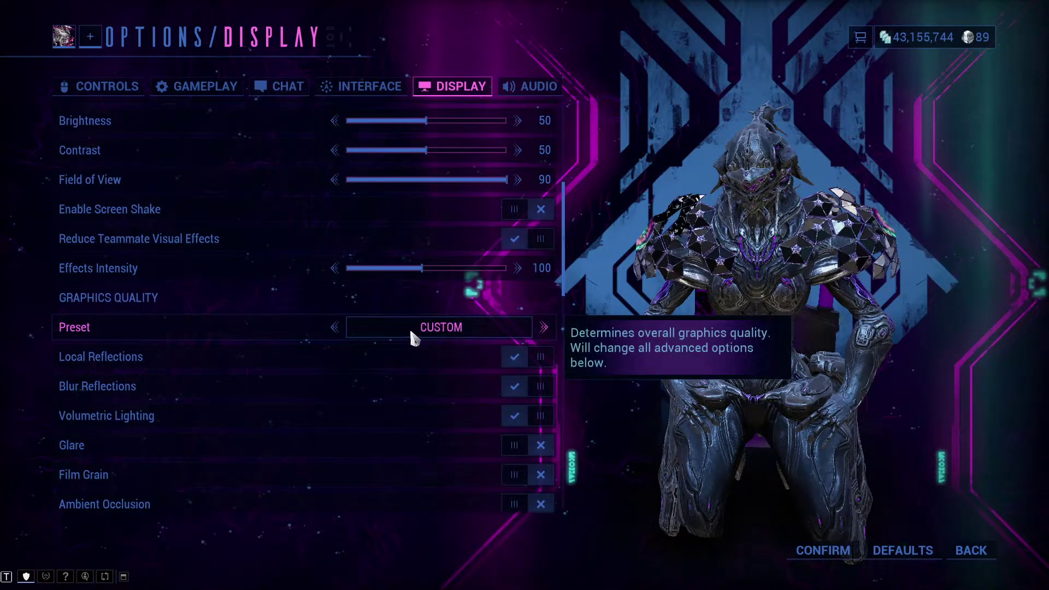
{"action": "scroll", "coordinate": [412, 332], "scroll_direction": "down", "scroll_amount": 1}
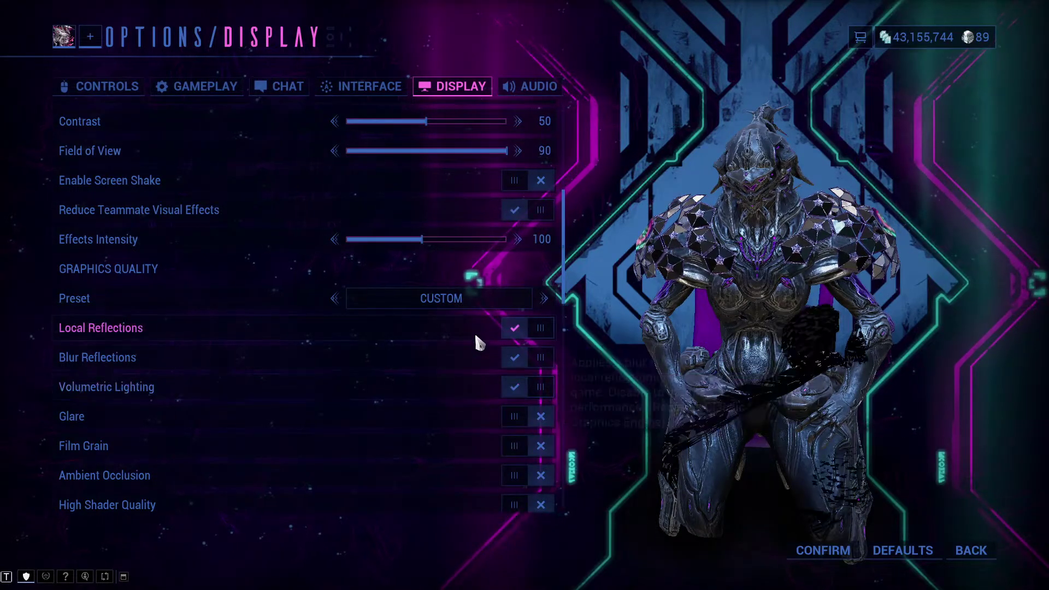
{"action": "scroll", "coordinate": [462, 325], "scroll_direction": "down", "scroll_amount": 4}
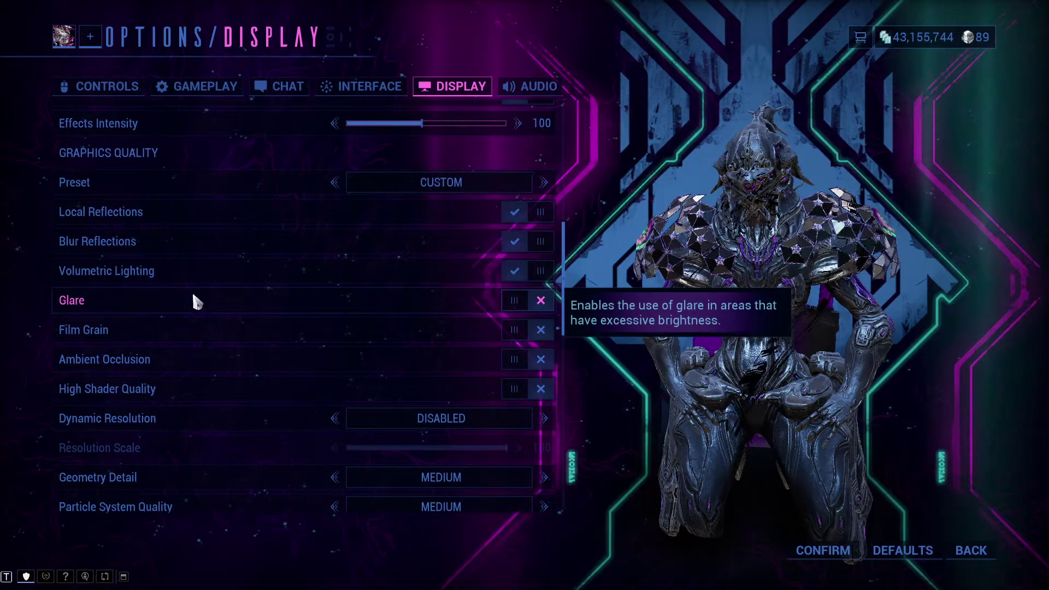
{"action": "scroll", "coordinate": [180, 302], "scroll_direction": "down", "scroll_amount": 4}
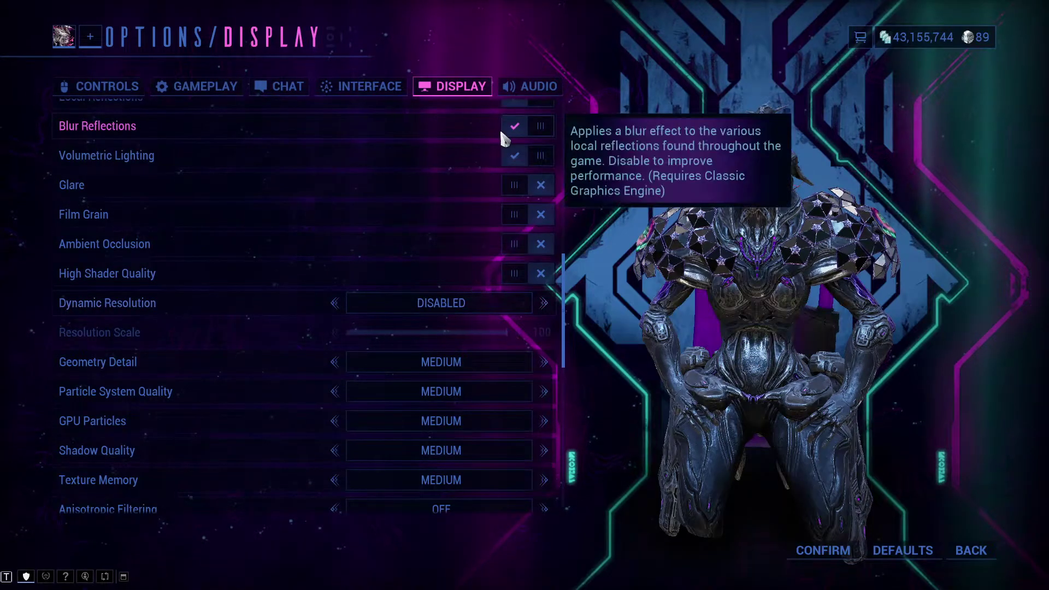
{"action": "scroll", "coordinate": [230, 344], "scroll_direction": "down", "scroll_amount": 3}
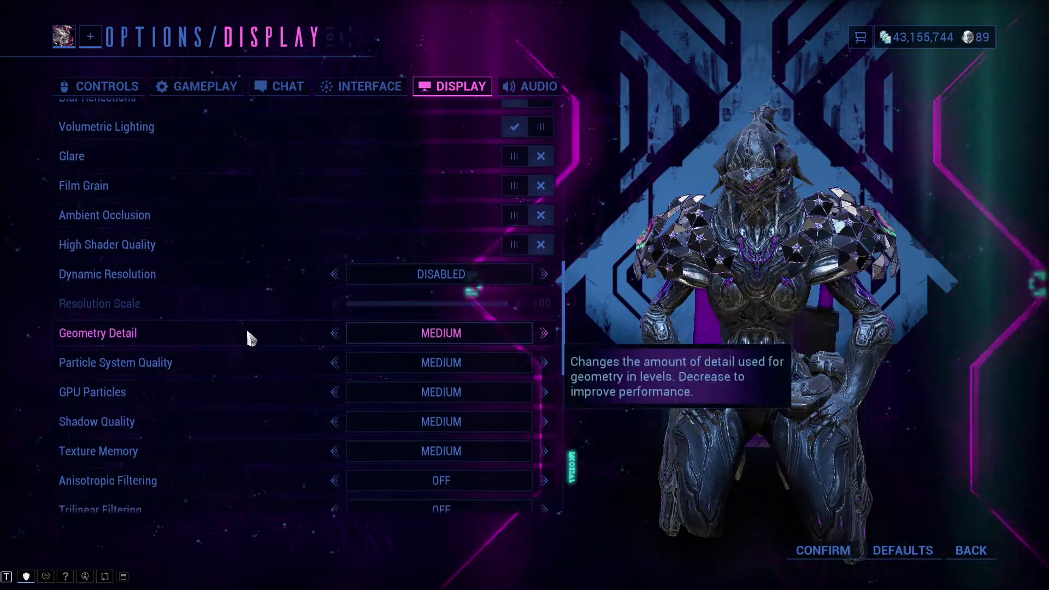
{"action": "scroll", "coordinate": [285, 295], "scroll_direction": "down", "scroll_amount": 3}
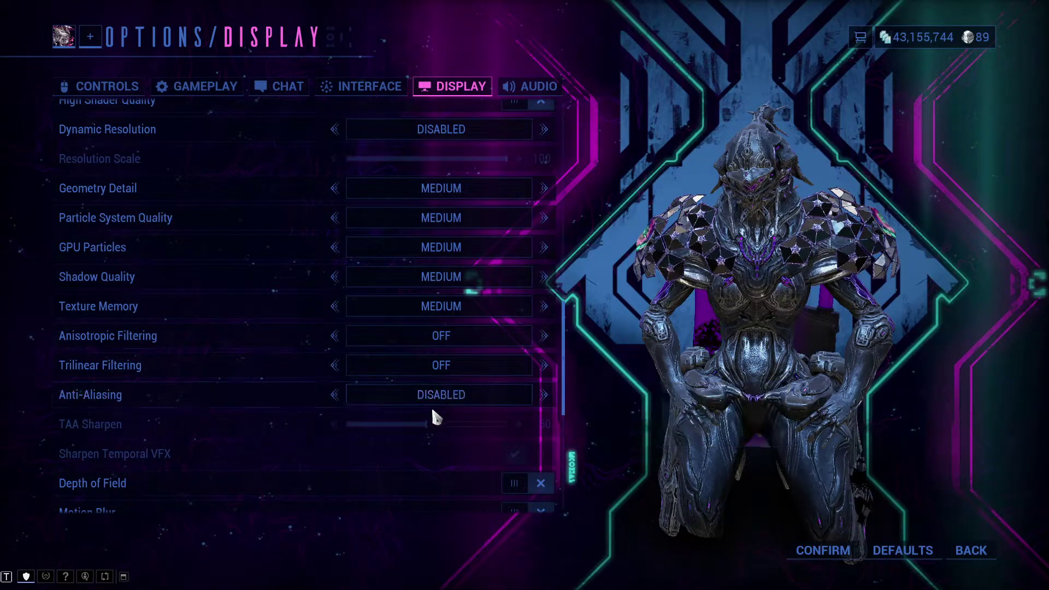
Try TAA 8X (HIGH) anti-aliasing, then set anti-aliasing back to DISABLED.
{"action": "scroll", "coordinate": [411, 401], "scroll_direction": "down", "scroll_amount": 1}
{"action": "scroll", "coordinate": [411, 409], "scroll_direction": "down", "scroll_amount": 1}
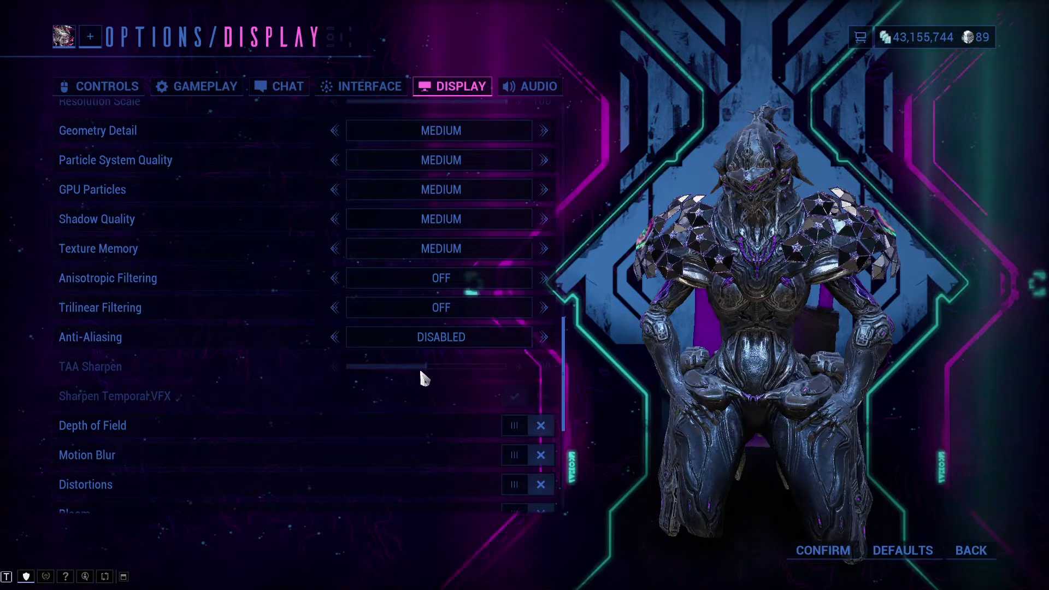
{"action": "scroll", "coordinate": [421, 373], "scroll_direction": "down", "scroll_amount": 2}
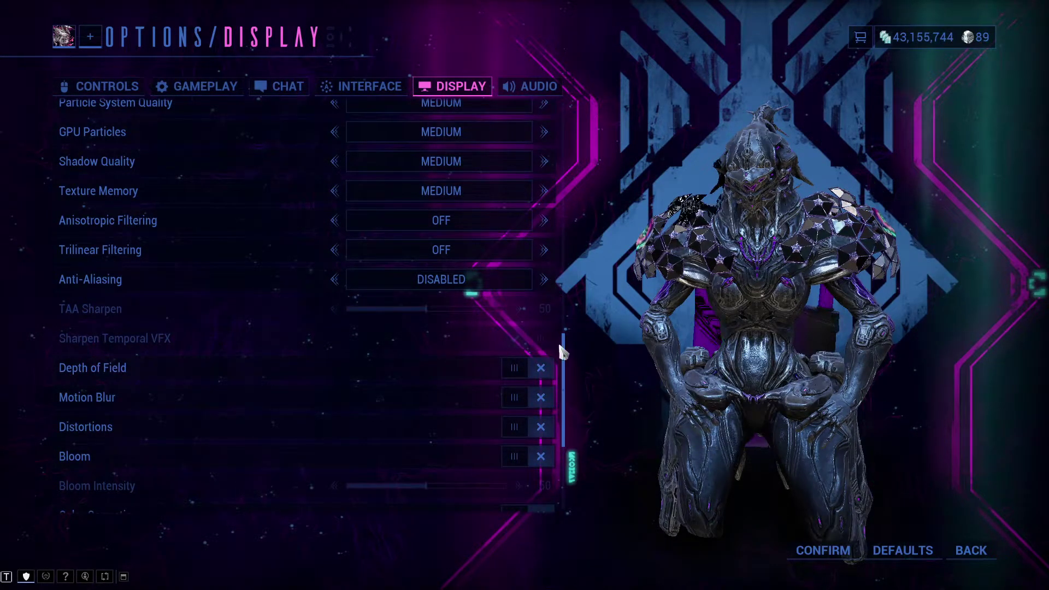
{"action": "left_click", "coordinate": [336, 279]}
{"action": "left_click", "coordinate": [545, 279]}
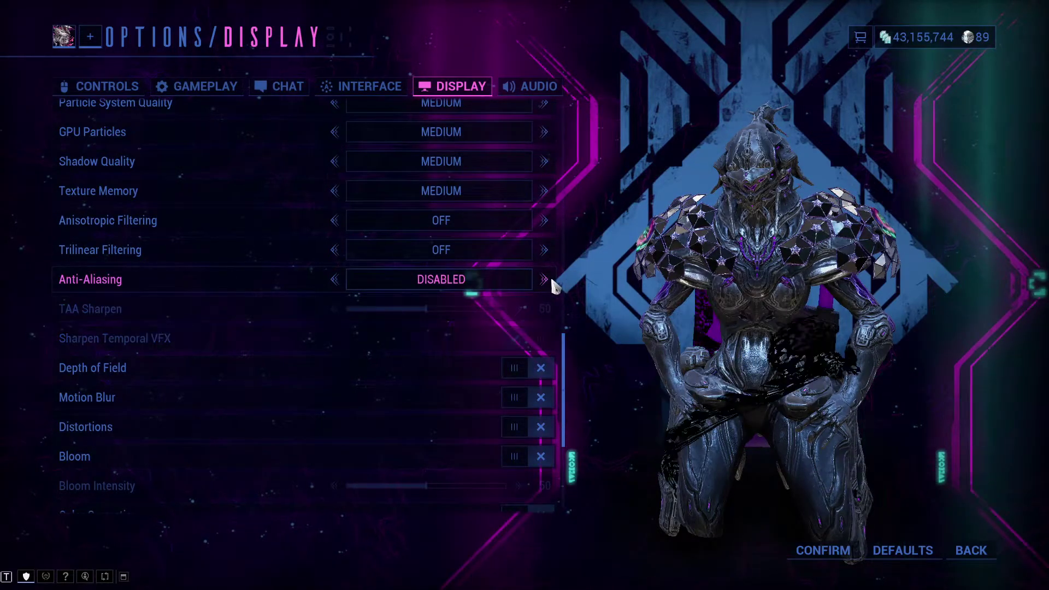
Switch Color Correction on further down the Display settings.
{"action": "scroll", "coordinate": [121, 336], "scroll_direction": "down", "scroll_amount": 3}
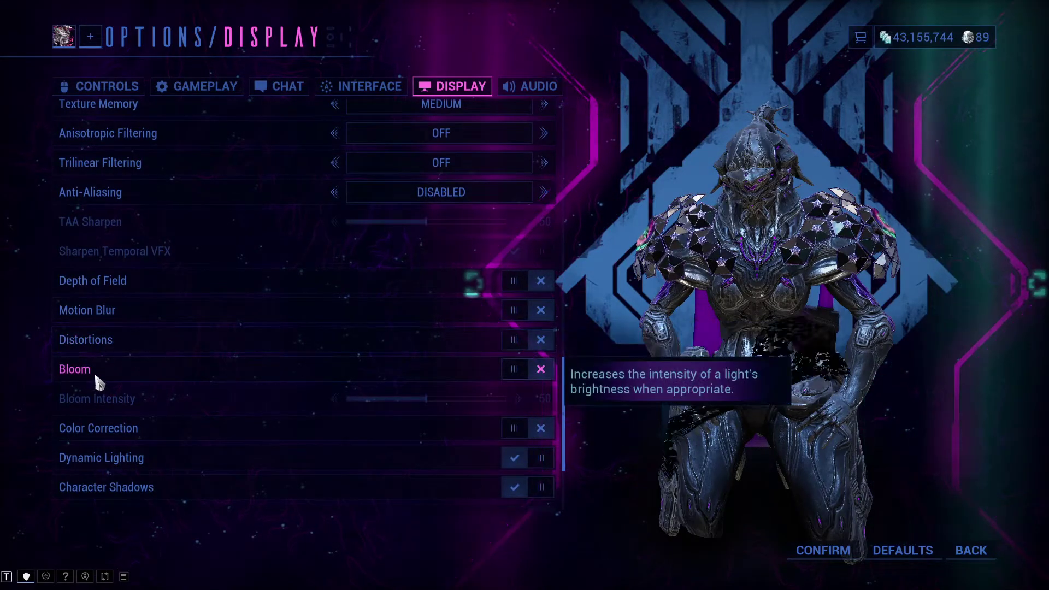
{"action": "scroll", "coordinate": [123, 377], "scroll_direction": "down", "scroll_amount": 1}
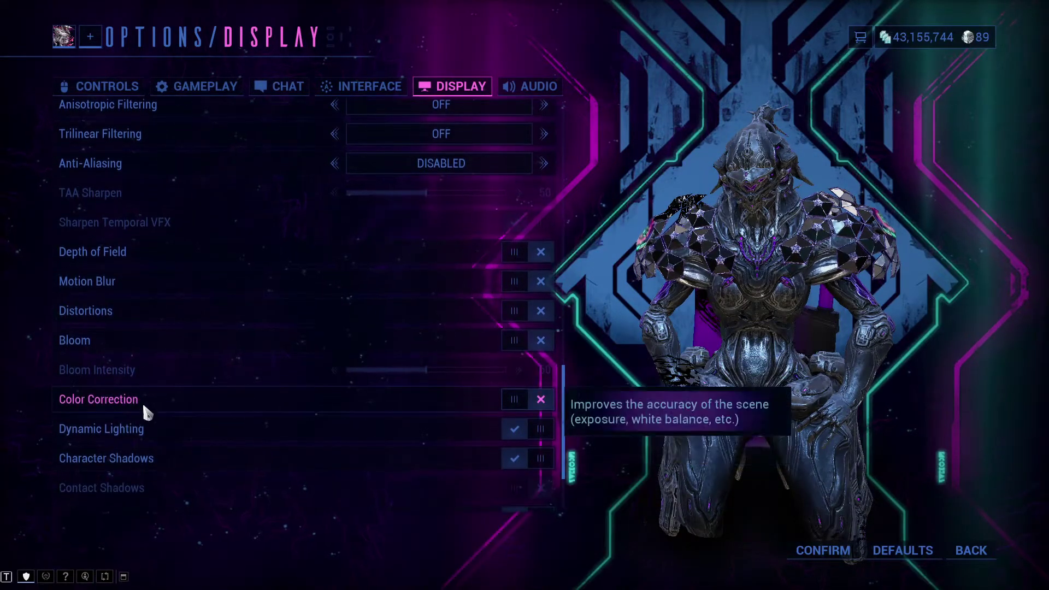
{"action": "scroll", "coordinate": [149, 448], "scroll_direction": "down", "scroll_amount": 3}
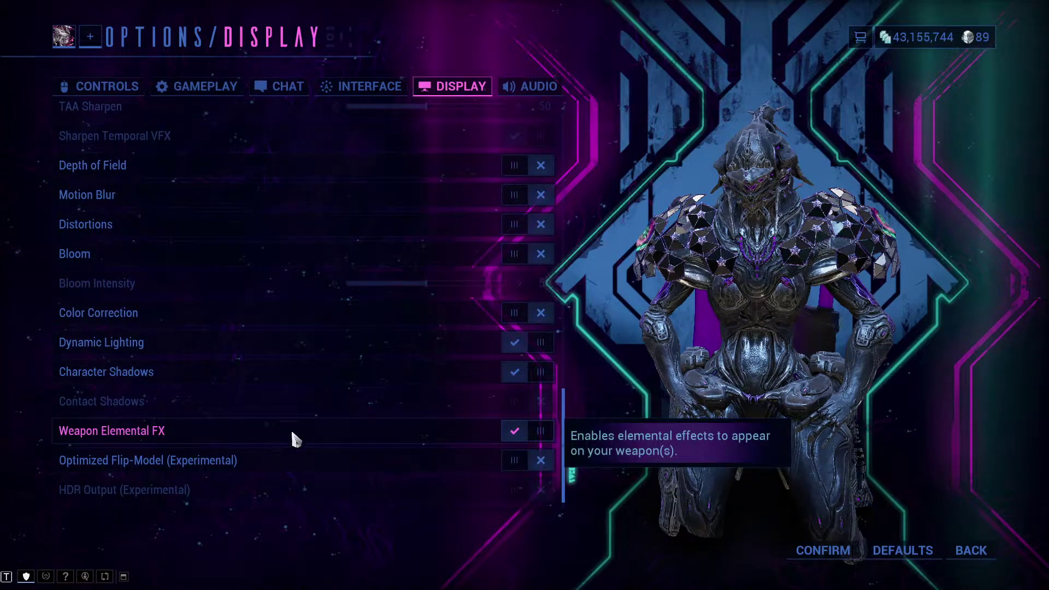
{"action": "scroll", "coordinate": [230, 410], "scroll_direction": "down", "scroll_amount": 1}
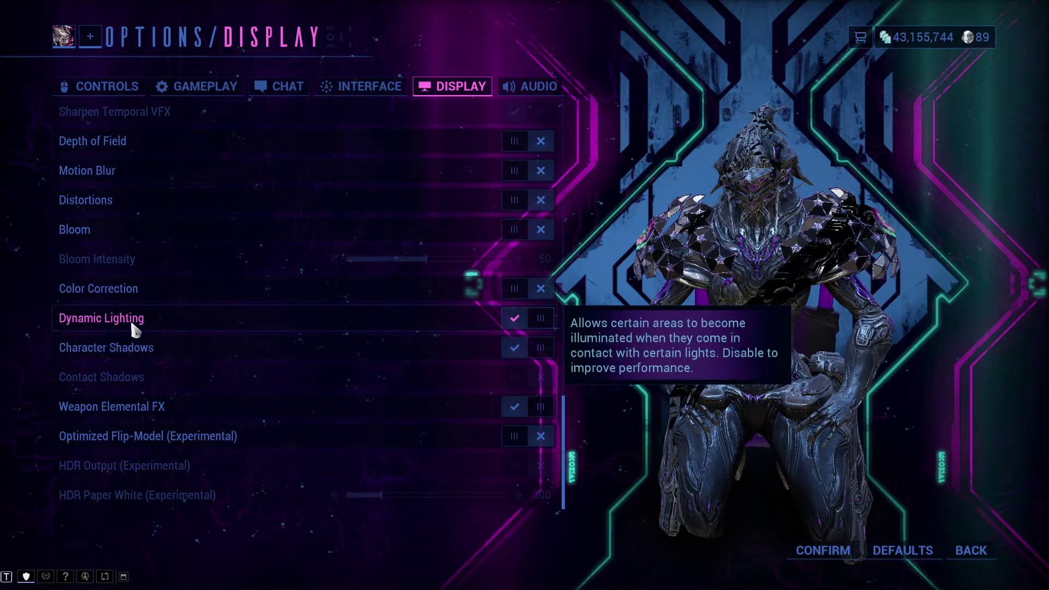
{"action": "left_click", "coordinate": [505, 294]}
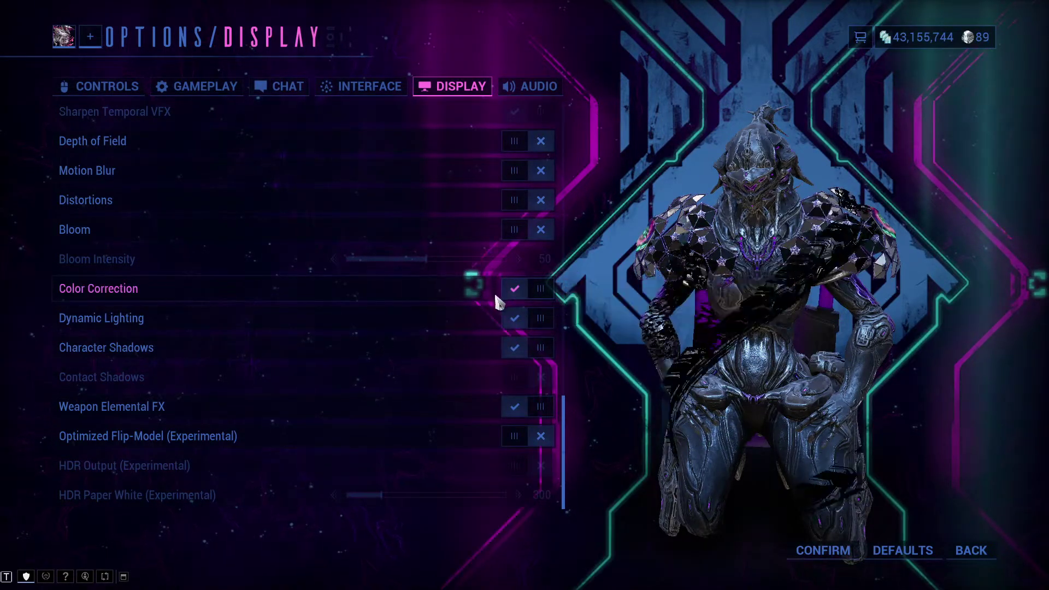
Save the display settings, then reopen Display options to confirm Depth of Field, Motion Blur and Bloom are off.
{"action": "left_click", "coordinate": [823, 551]}
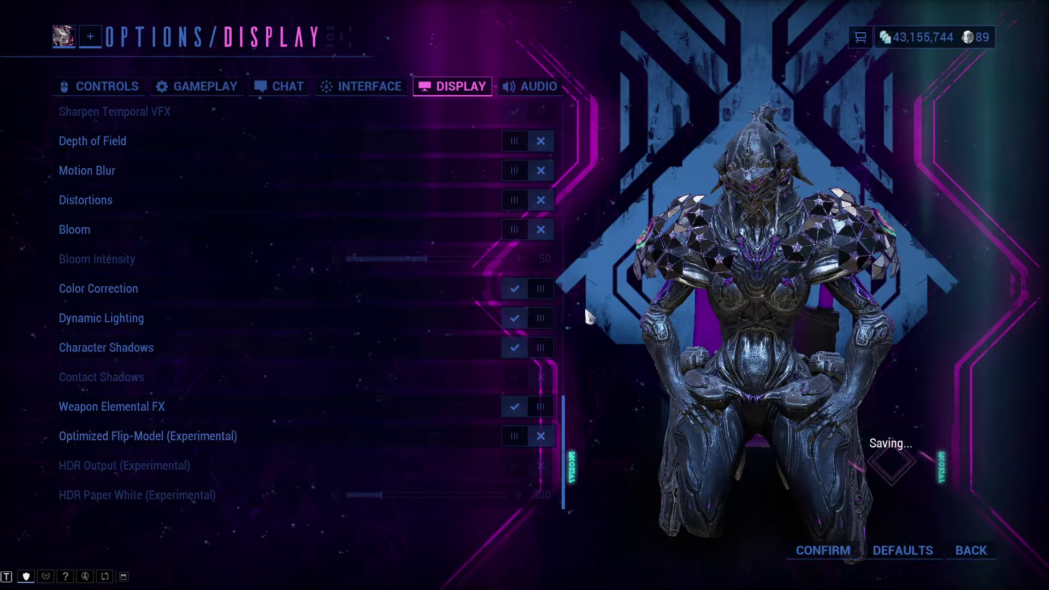
{"action": "key", "text": "Escape"}
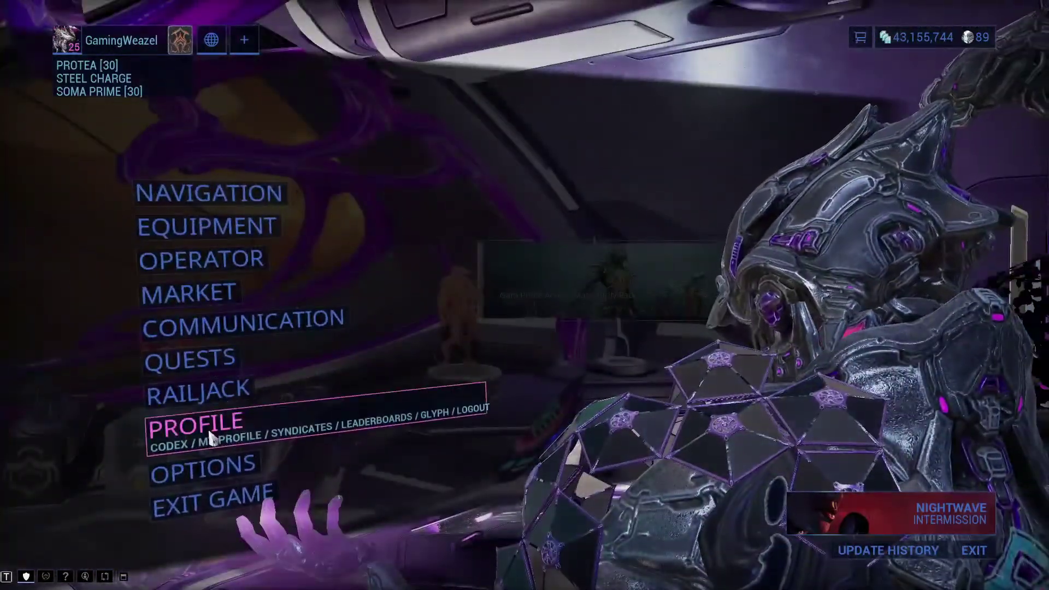
{"action": "left_click", "coordinate": [202, 462]}
{"action": "left_click", "coordinate": [454, 87]}
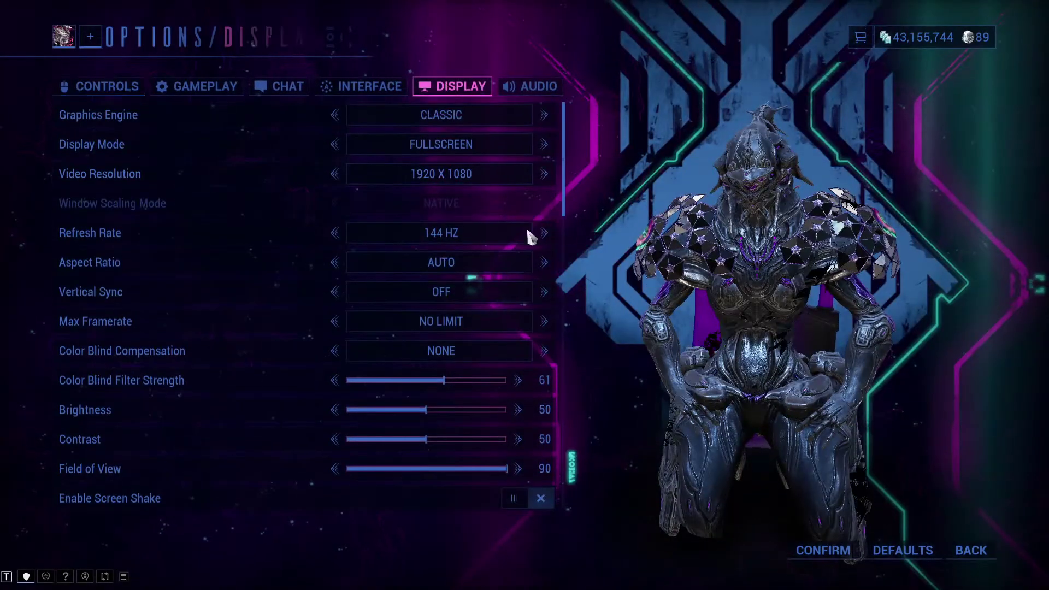
{"action": "scroll", "coordinate": [489, 328], "scroll_direction": "down", "scroll_amount": 3}
{"action": "scroll", "coordinate": [479, 371], "scroll_direction": "down", "scroll_amount": 15}
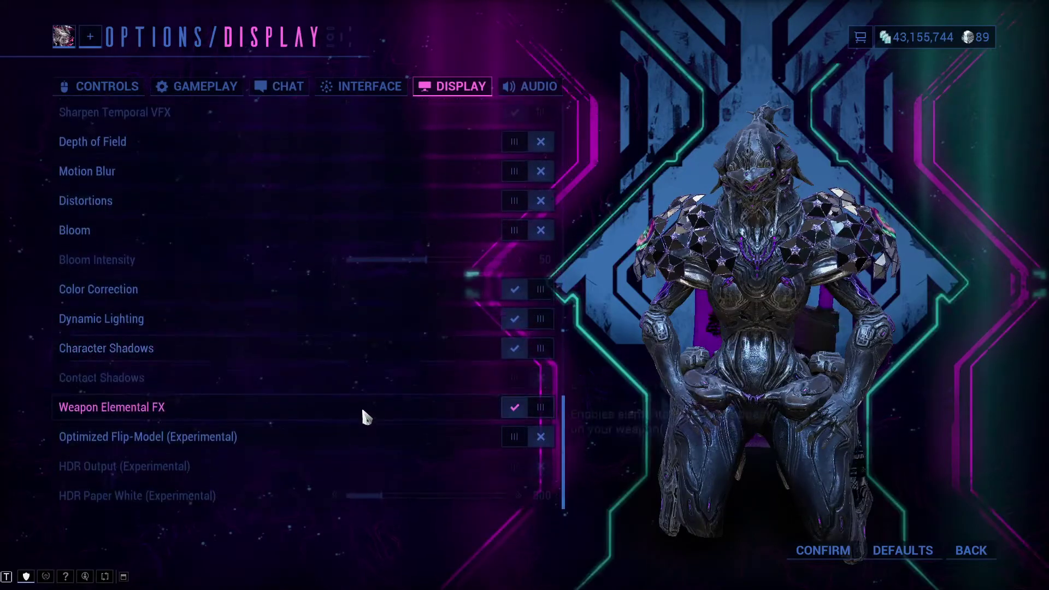
{"action": "scroll", "coordinate": [128, 350], "scroll_direction": "up", "scroll_amount": 3}
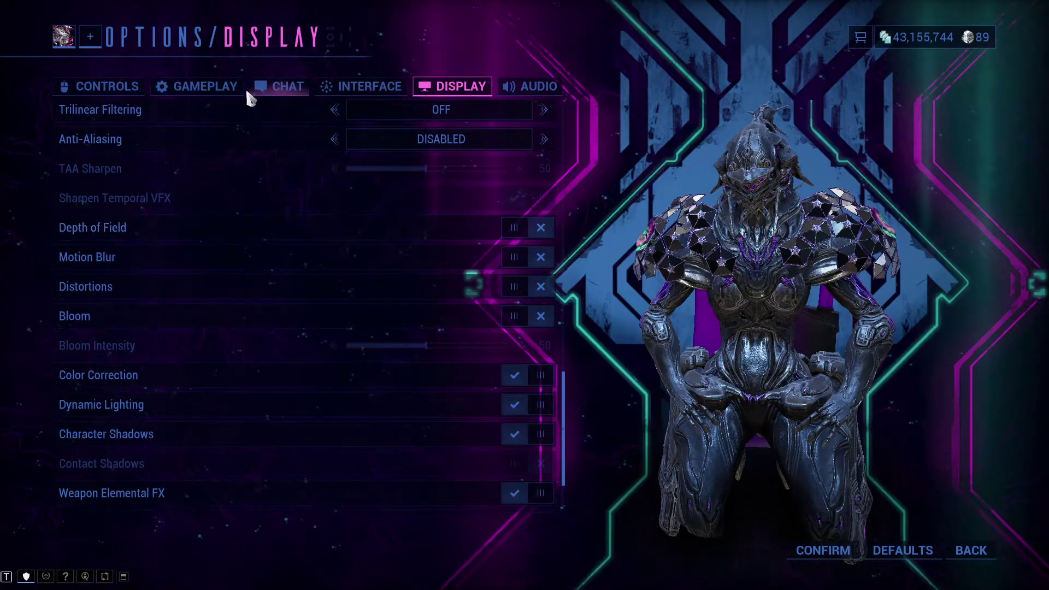
Look through the Gameplay settings.
{"action": "left_click", "coordinate": [181, 94]}
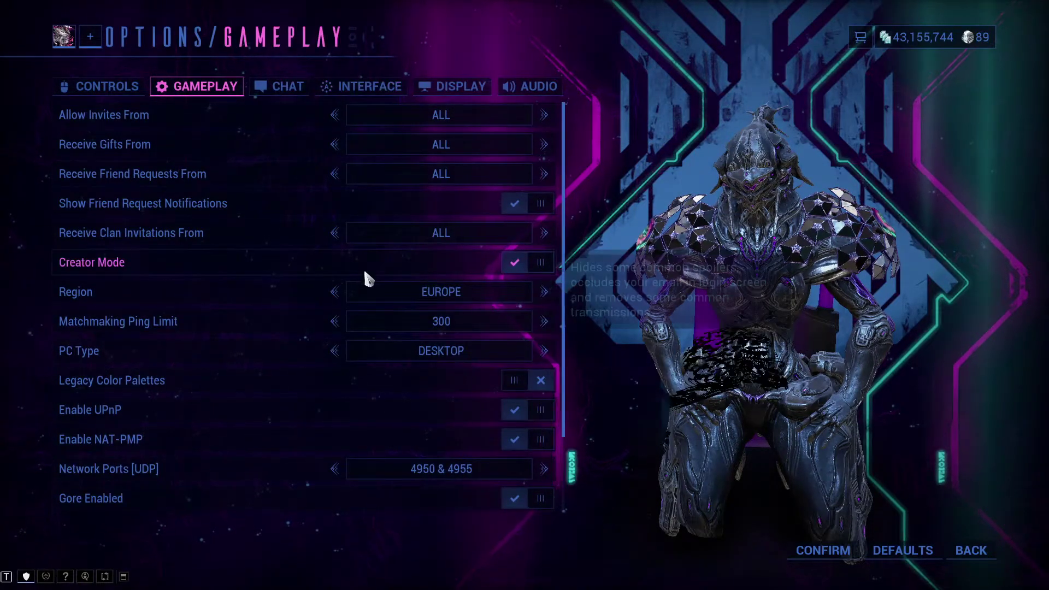
{"action": "scroll", "coordinate": [244, 309], "scroll_direction": "down", "scroll_amount": 2}
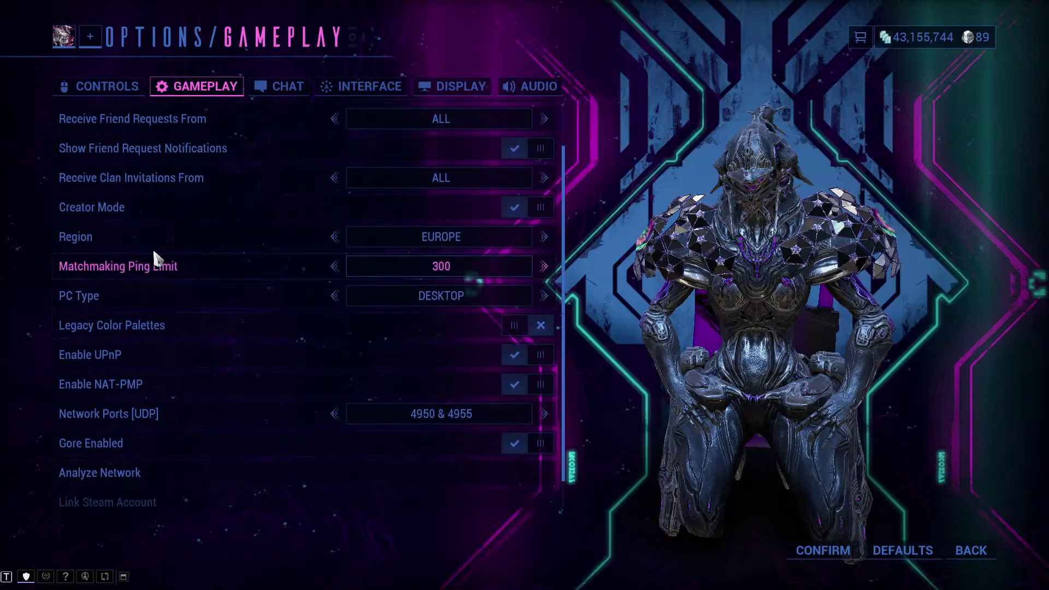
{"action": "scroll", "coordinate": [276, 243], "scroll_direction": "down", "scroll_amount": 1}
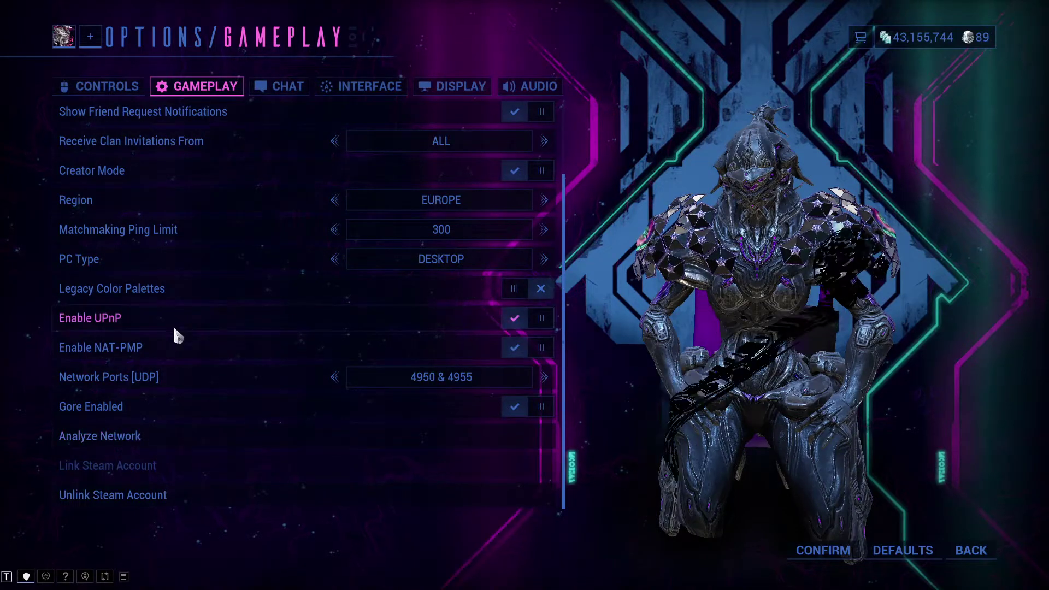
{"action": "scroll", "coordinate": [159, 293], "scroll_direction": "up", "scroll_amount": 3}
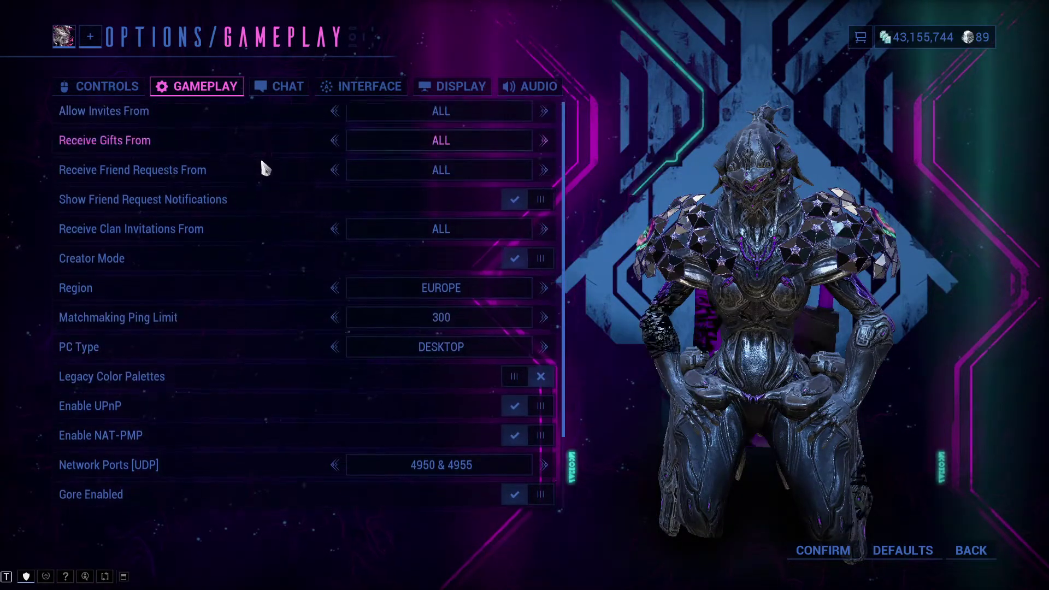
Toggle Show FPS on and back off in Interface, then exit Options without saving.
{"action": "left_click", "coordinate": [339, 86]}
{"action": "scroll", "coordinate": [170, 372], "scroll_direction": "down", "scroll_amount": 2}
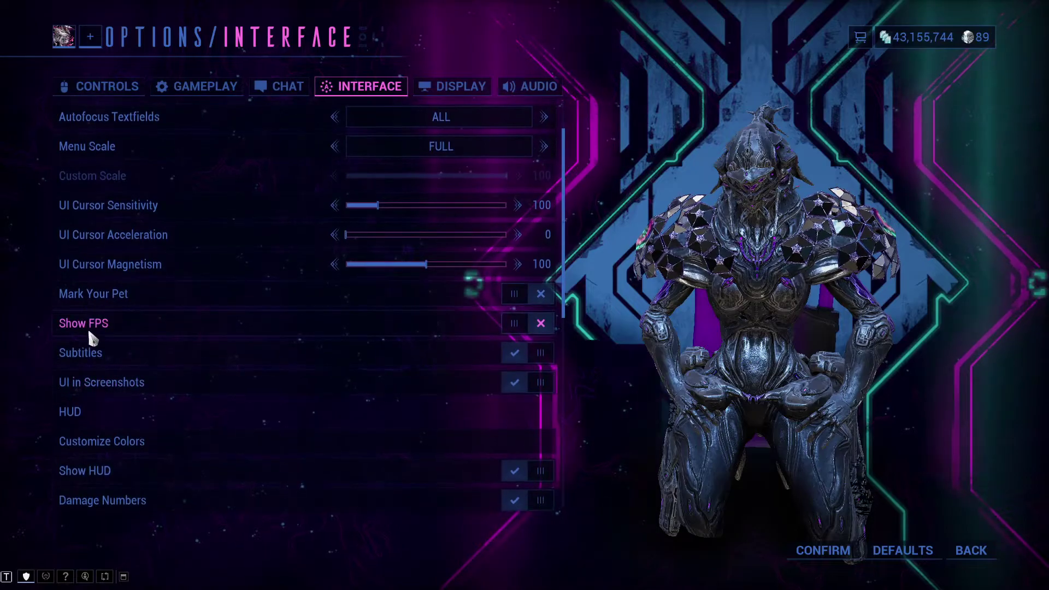
{"action": "left_click", "coordinate": [515, 324]}
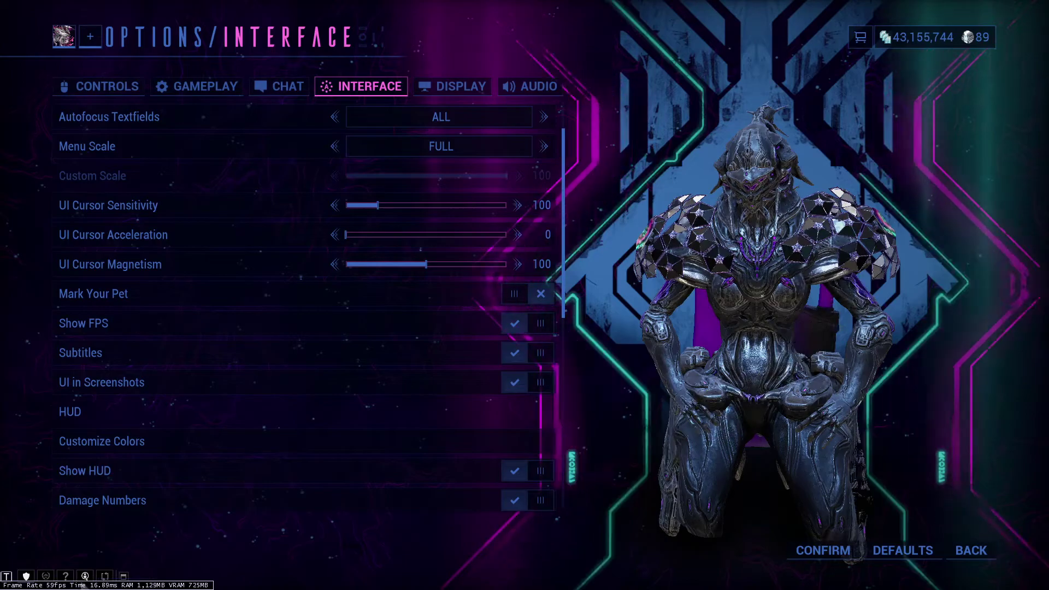
{"action": "left_click", "coordinate": [511, 323]}
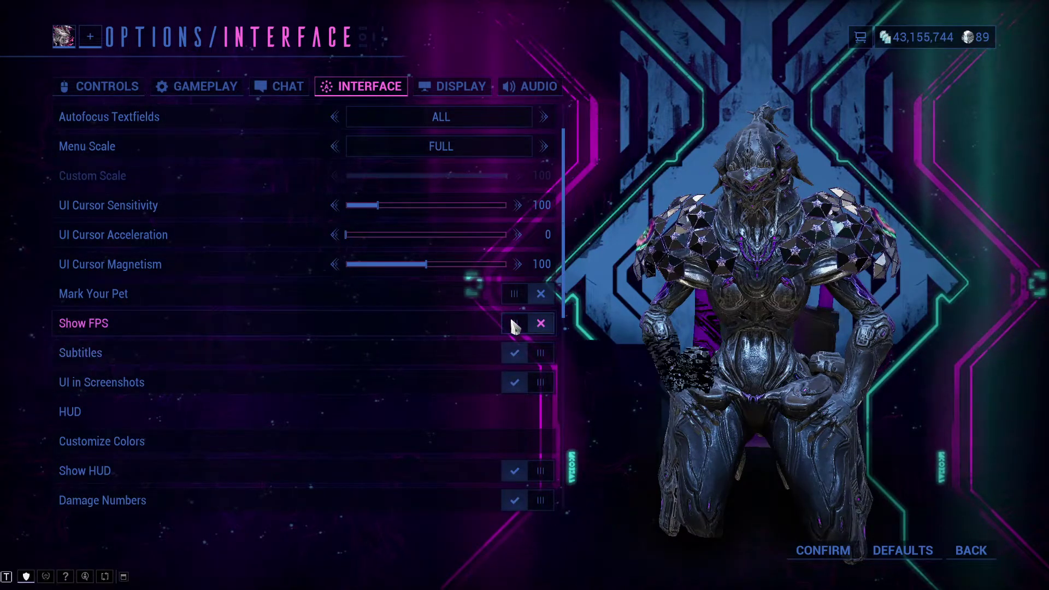
{"action": "scroll", "coordinate": [164, 317], "scroll_direction": "down", "scroll_amount": 2}
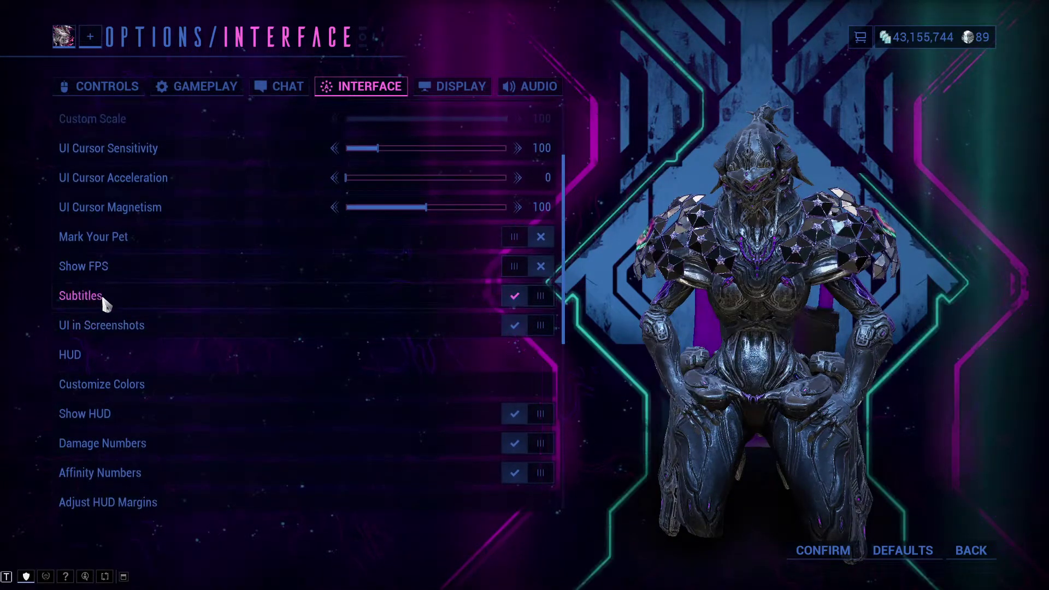
{"action": "scroll", "coordinate": [100, 295], "scroll_direction": "down", "scroll_amount": 3}
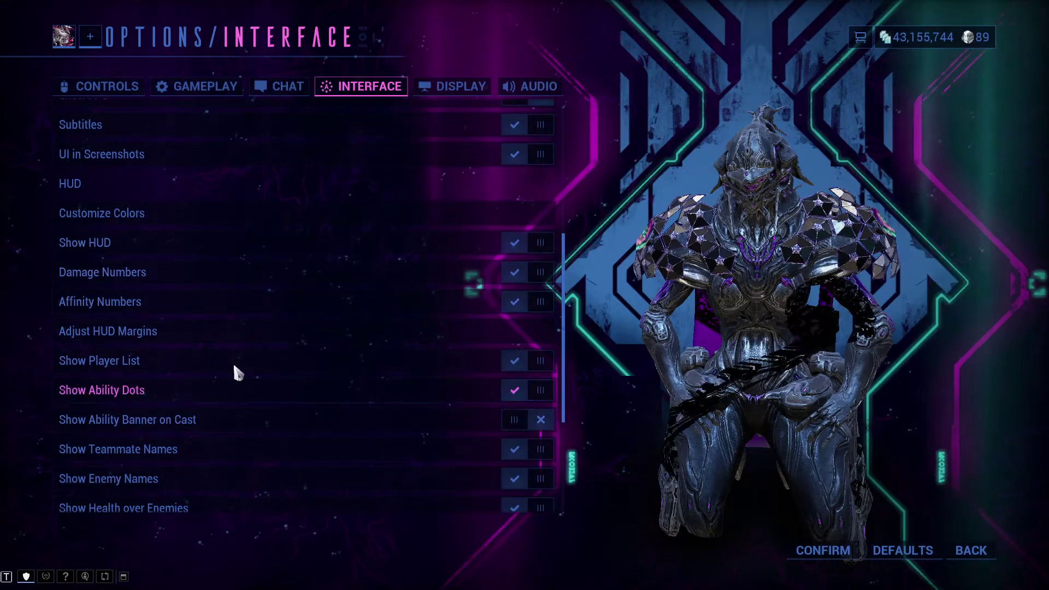
{"action": "scroll", "coordinate": [227, 448], "scroll_direction": "down", "scroll_amount": 3}
{"action": "scroll", "coordinate": [219, 306], "scroll_direction": "up", "scroll_amount": 4}
{"action": "scroll", "coordinate": [251, 349], "scroll_direction": "up", "scroll_amount": 5}
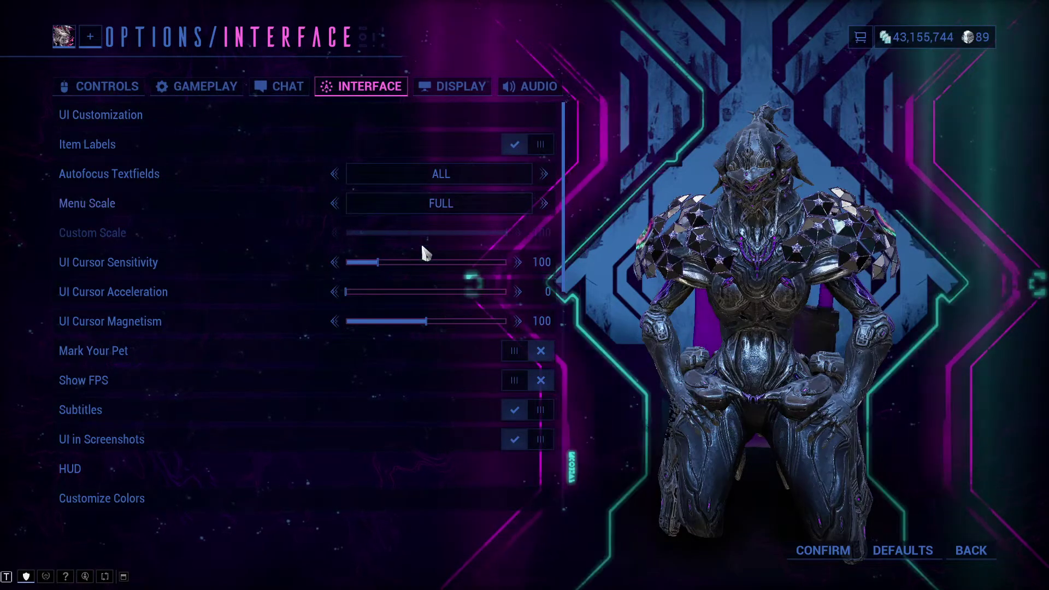
{"action": "key", "text": "Escape"}
{"action": "left_click", "coordinate": [595, 328]}
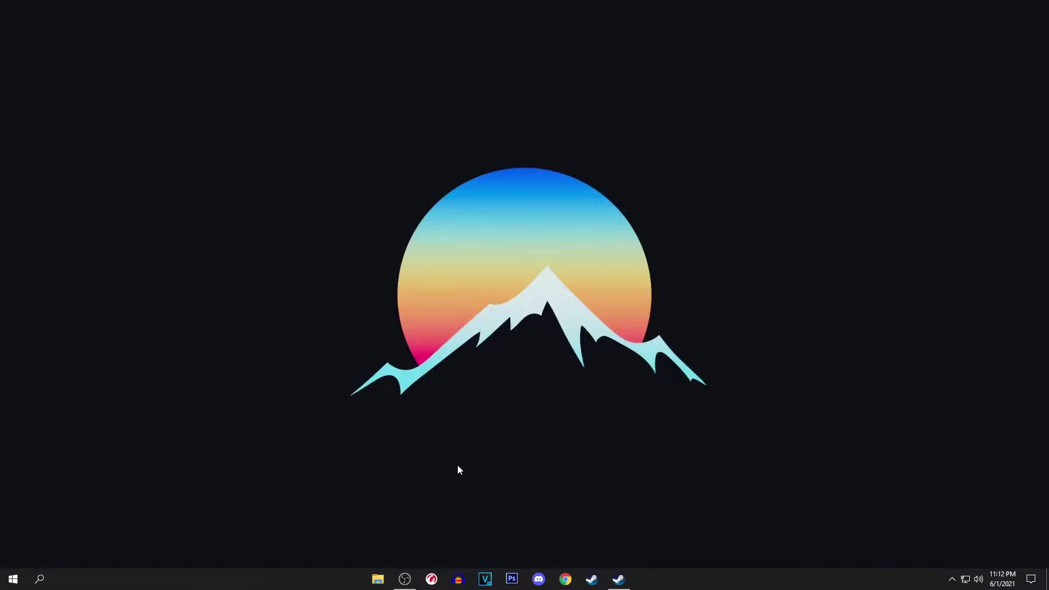
Search for msconfig and launch System Configuration.
{"action": "left_click", "coordinate": [48, 583]}
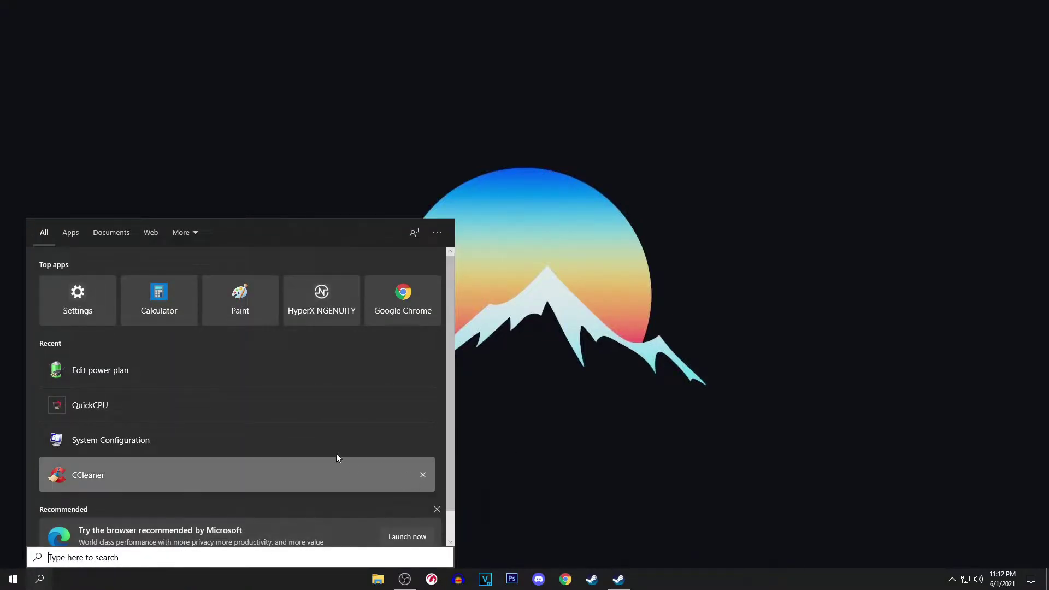
{"action": "left_click", "coordinate": [438, 509]}
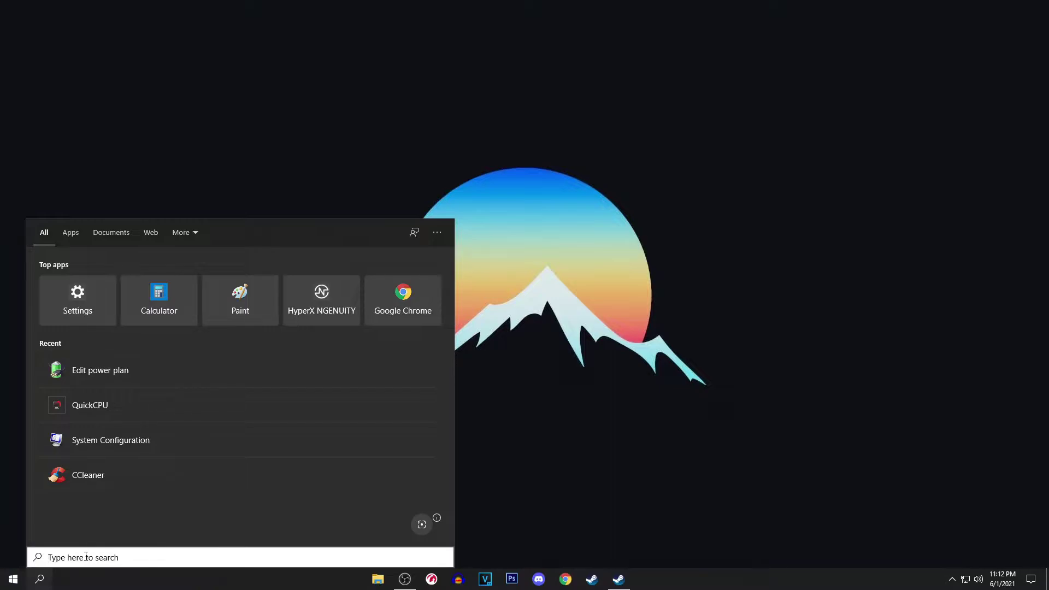
{"action": "type", "text": "msconfig"}
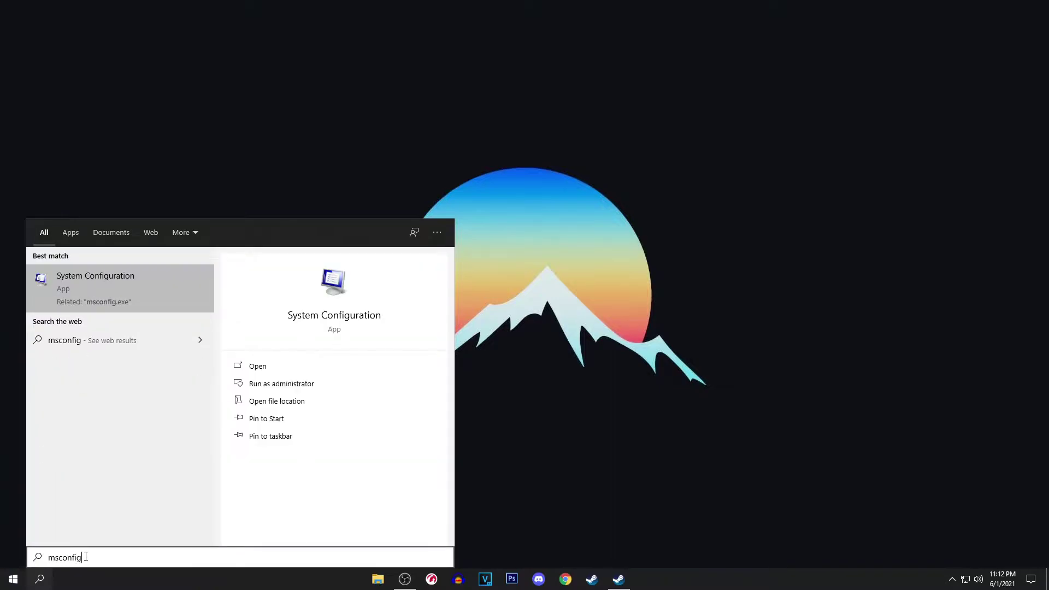
{"action": "left_click", "coordinate": [109, 283]}
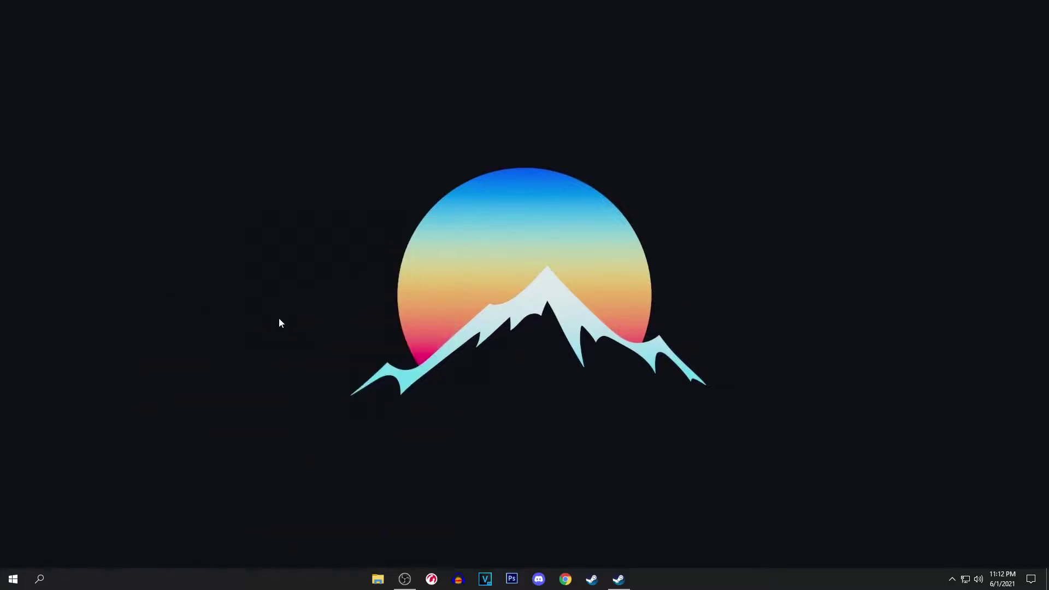
In the Boot tab's Advanced options, set Number of processors to 8 and close the dialog.
{"action": "left_click", "coordinate": [411, 205]}
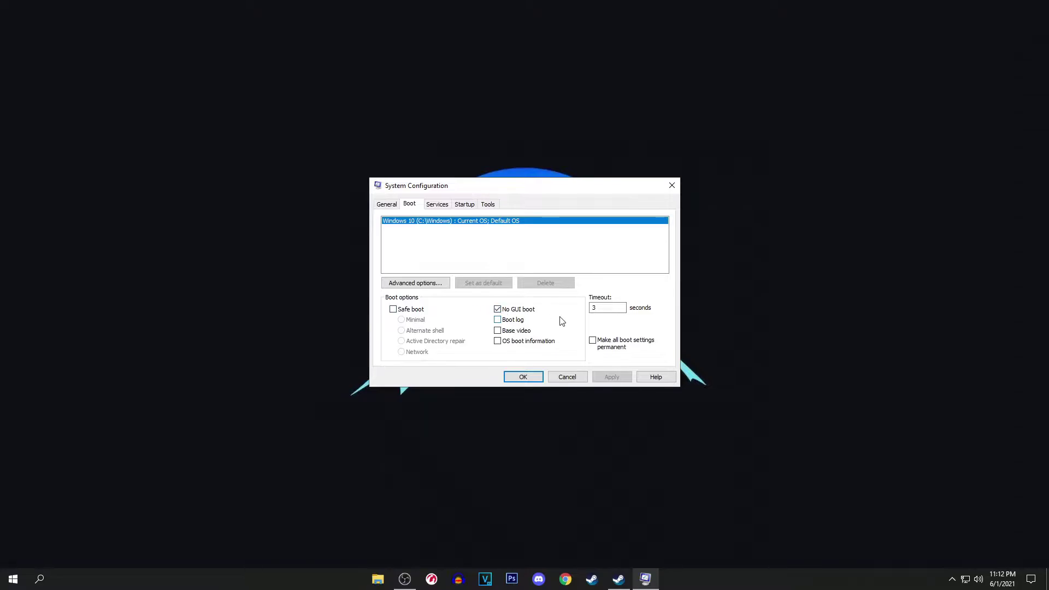
{"action": "double_click", "coordinate": [601, 308]}
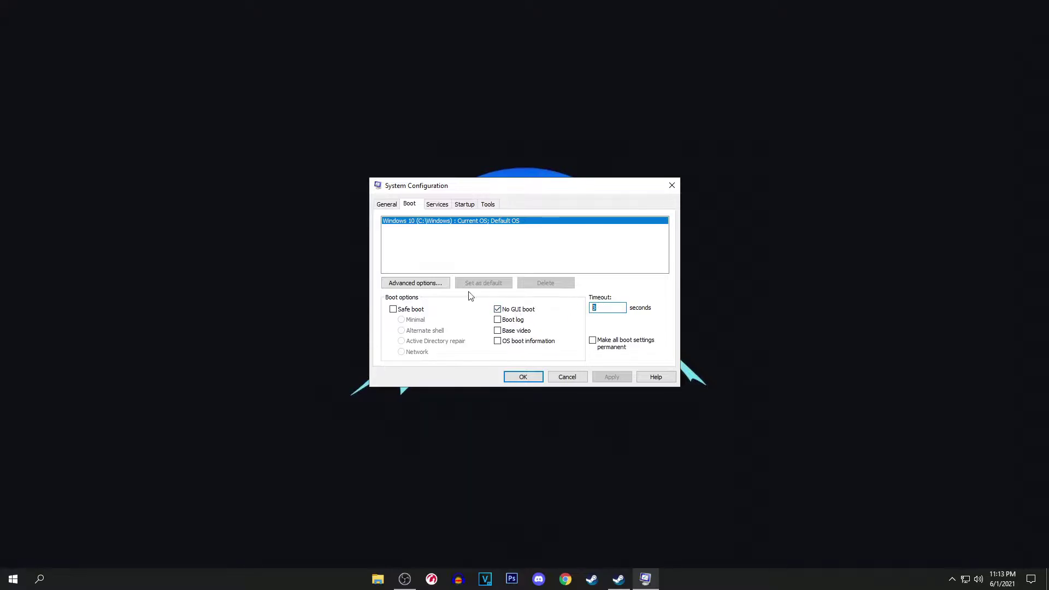
{"action": "left_click", "coordinate": [428, 284]}
{"action": "left_click_drag", "start_coordinate": [465, 194], "coordinate": [568, 194]}
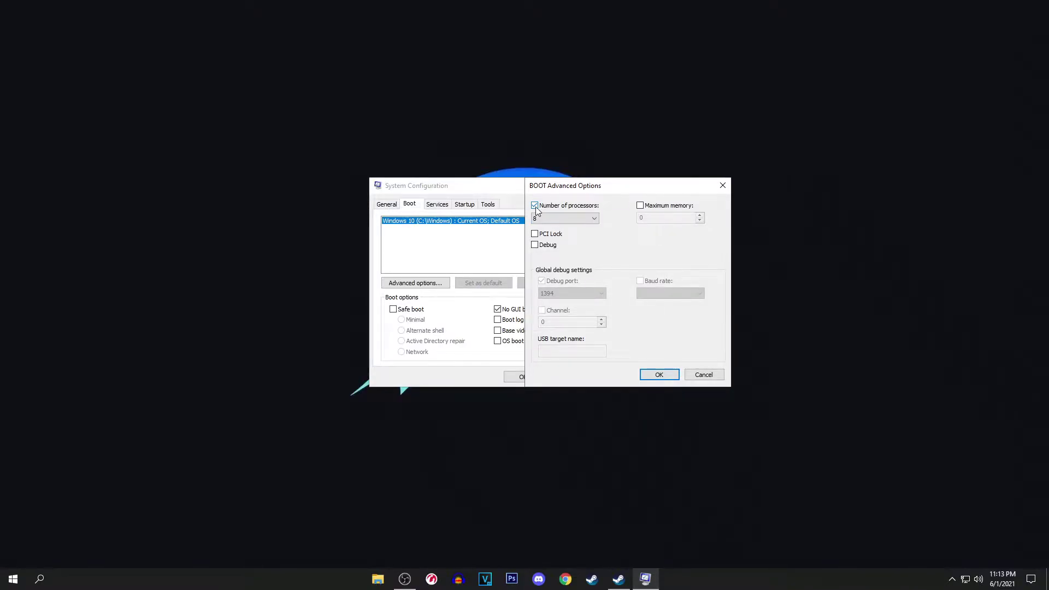
{"action": "left_click", "coordinate": [562, 216]}
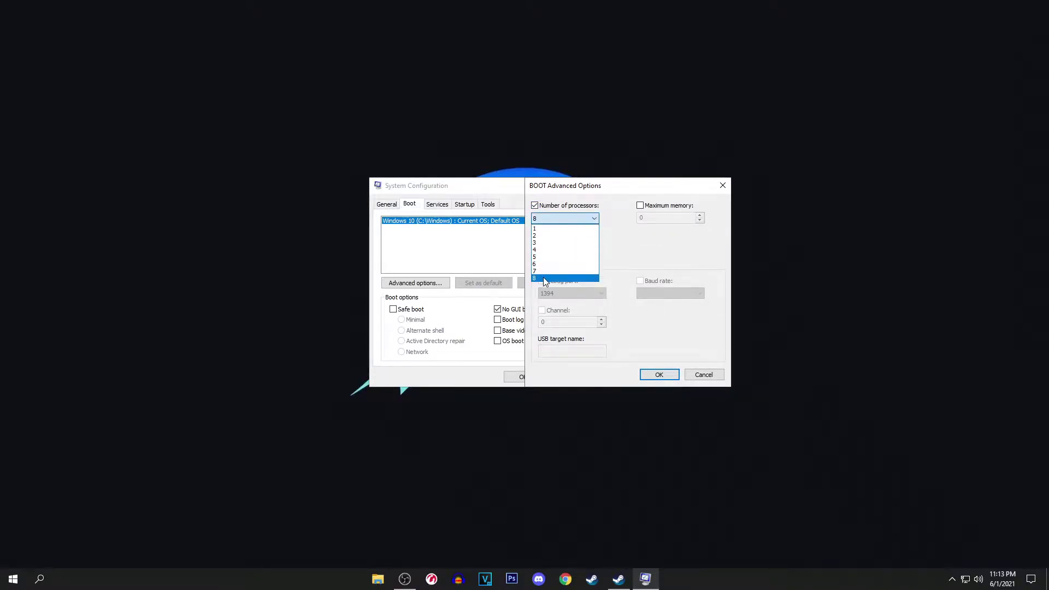
{"action": "left_click", "coordinate": [552, 218]}
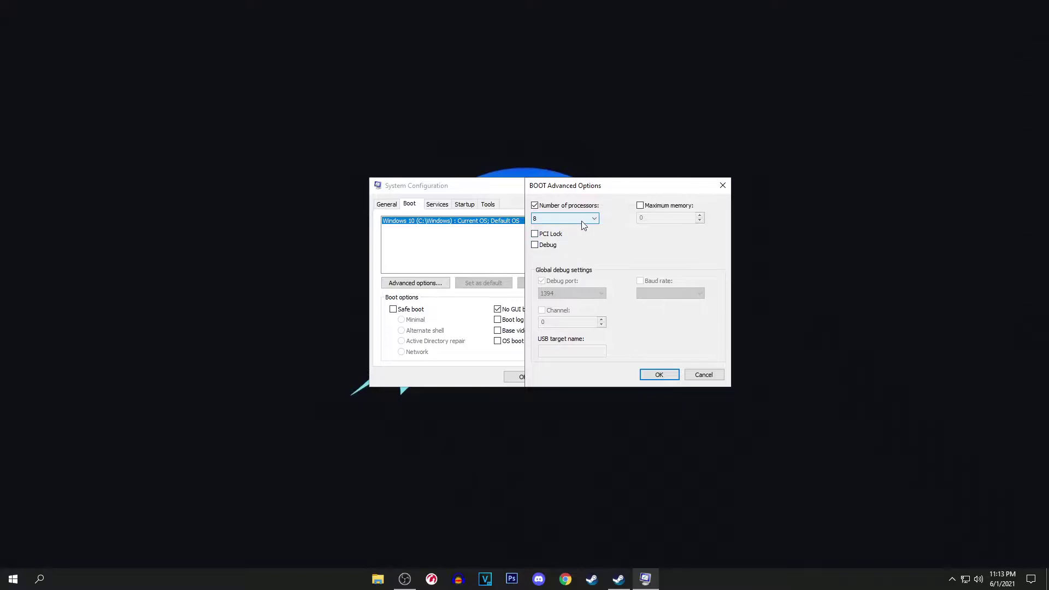
{"action": "left_click", "coordinate": [540, 221]}
{"action": "left_click", "coordinate": [540, 221]}
{"action": "left_click", "coordinate": [540, 221]}
{"action": "left_click", "coordinate": [540, 220]}
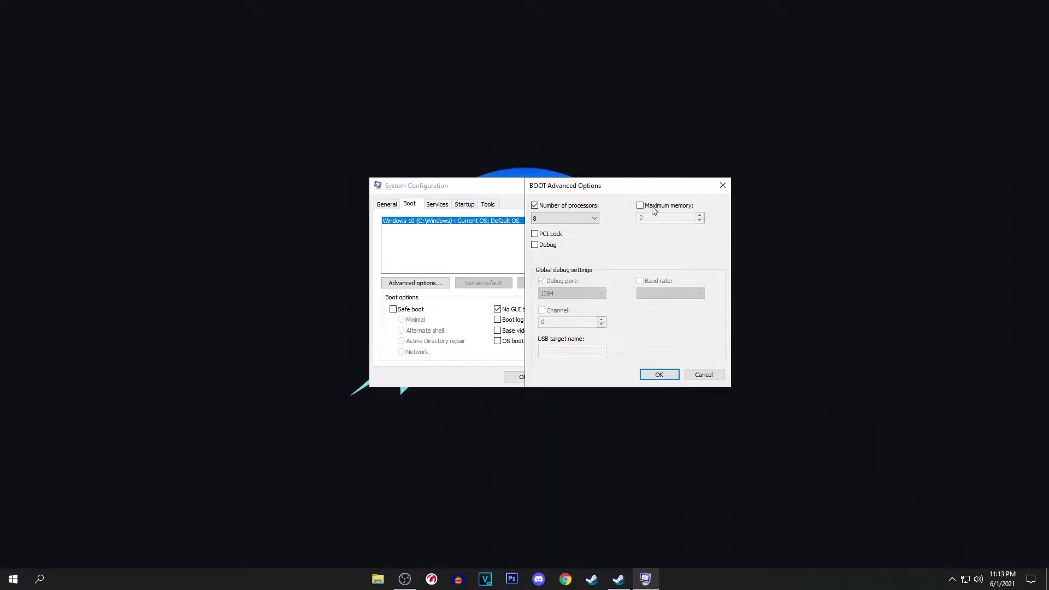
{"action": "left_click", "coordinate": [722, 185]}
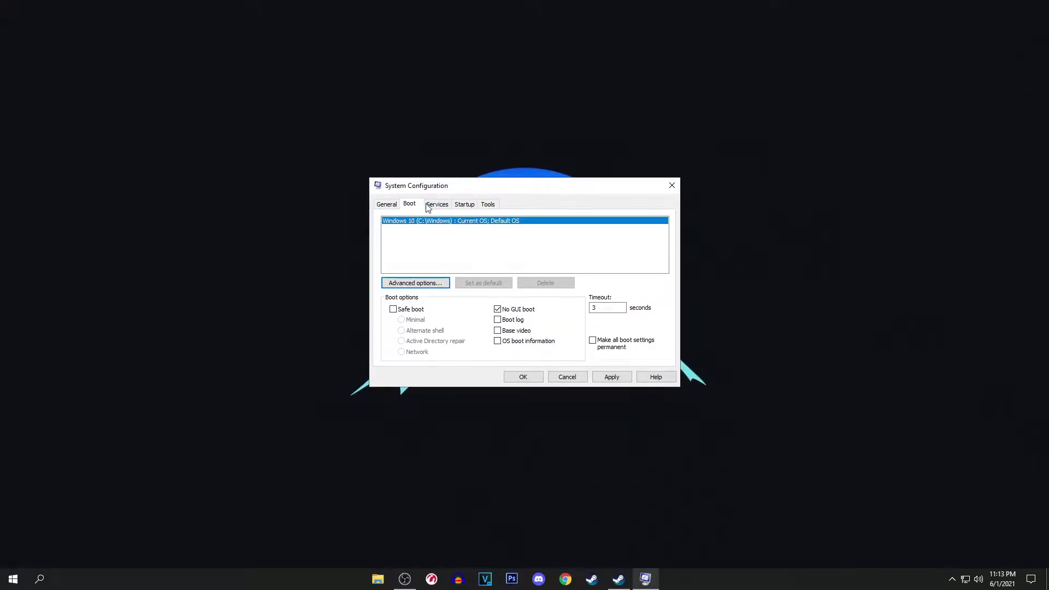
{"action": "left_click", "coordinate": [432, 207]}
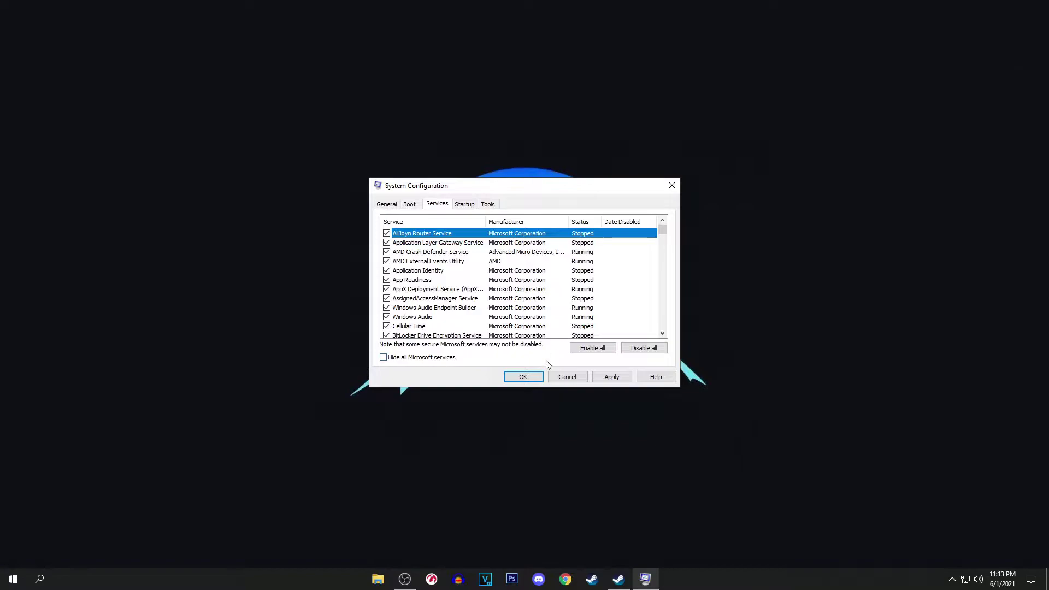
{"action": "left_click", "coordinate": [384, 358]}
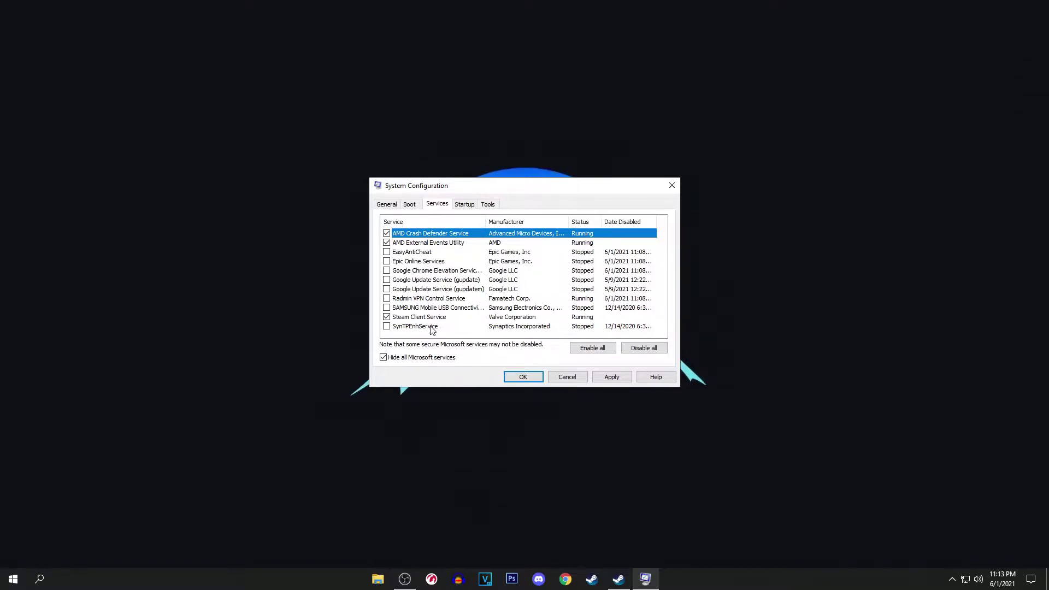
{"action": "left_click", "coordinate": [494, 263]}
{"action": "left_click", "coordinate": [496, 254]}
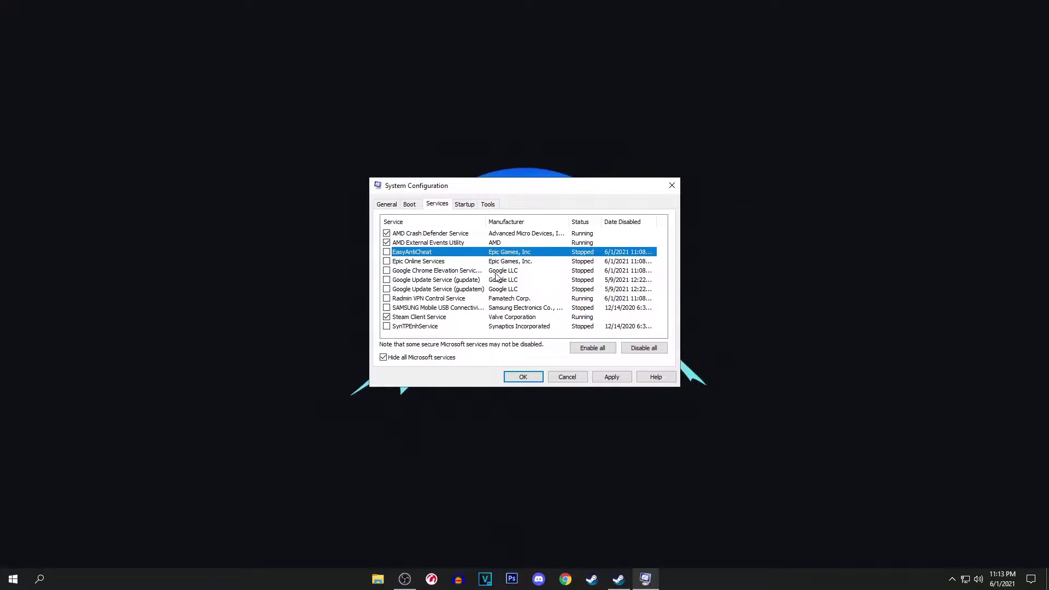
{"action": "left_click", "coordinate": [497, 272]}
{"action": "left_click", "coordinate": [500, 280]}
{"action": "left_click", "coordinate": [495, 290]}
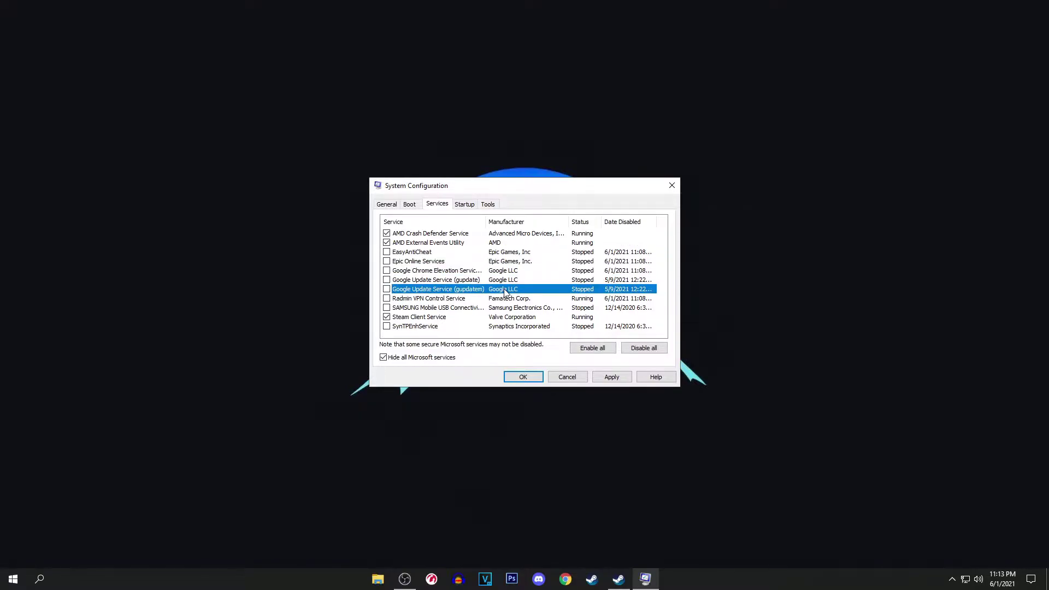
{"action": "left_click", "coordinate": [501, 273]}
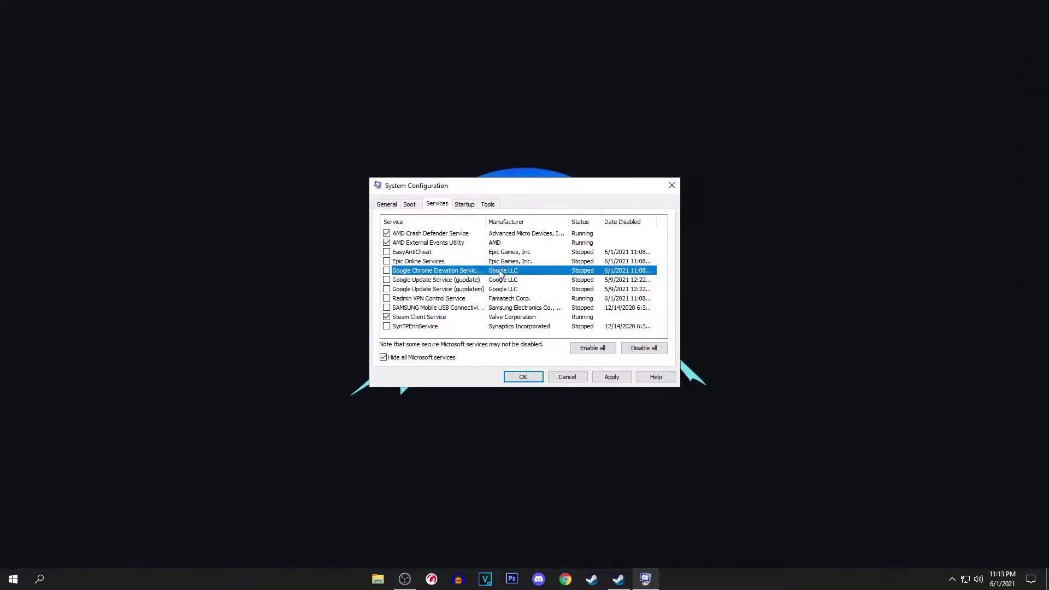
{"action": "left_click", "coordinate": [501, 281]}
{"action": "left_click", "coordinate": [520, 290]}
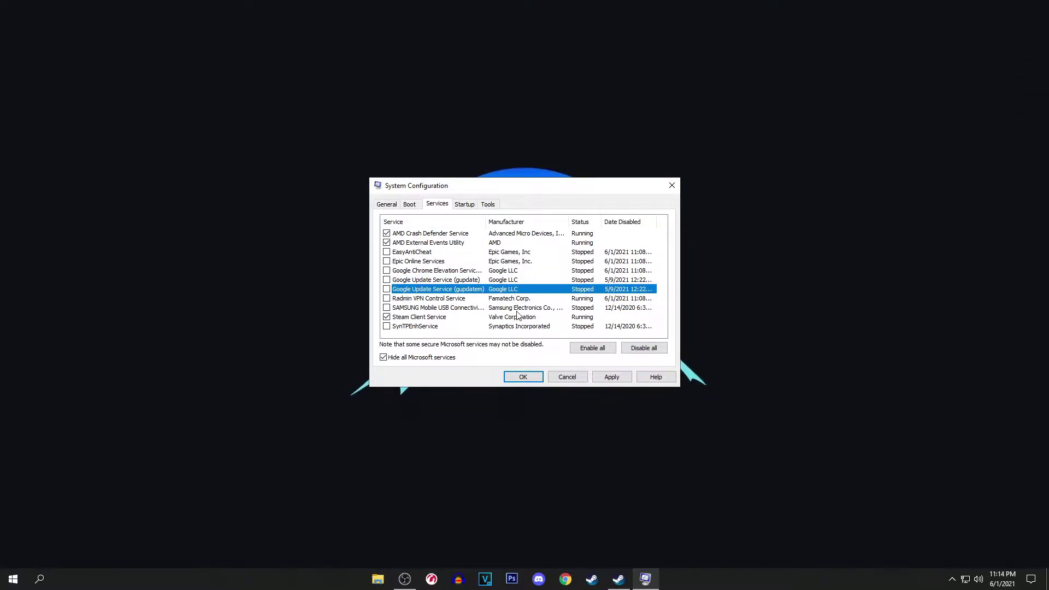
{"action": "left_click", "coordinate": [502, 300]}
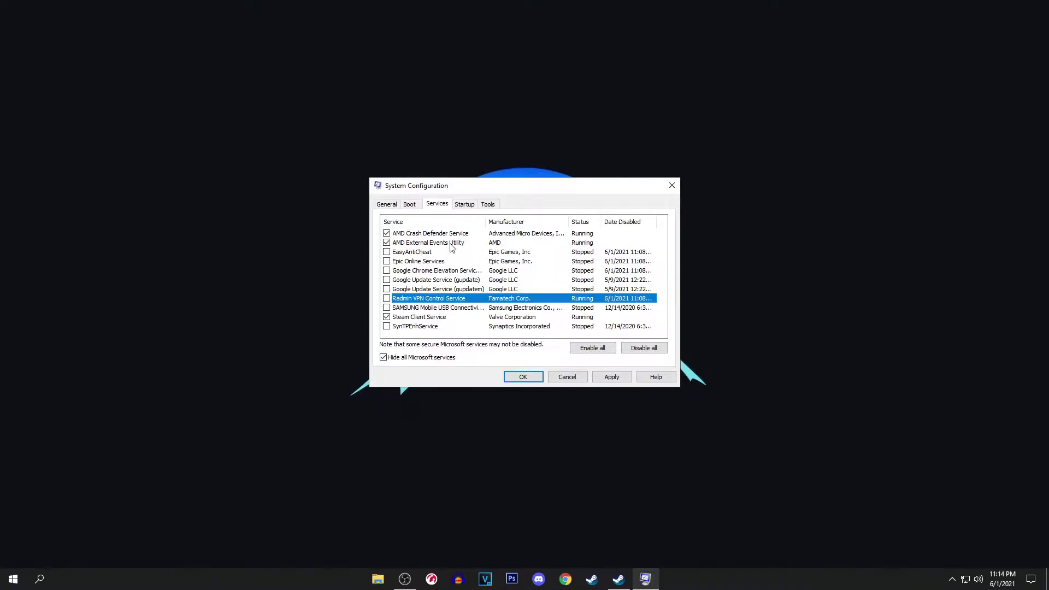
{"action": "left_click", "coordinate": [418, 319]}
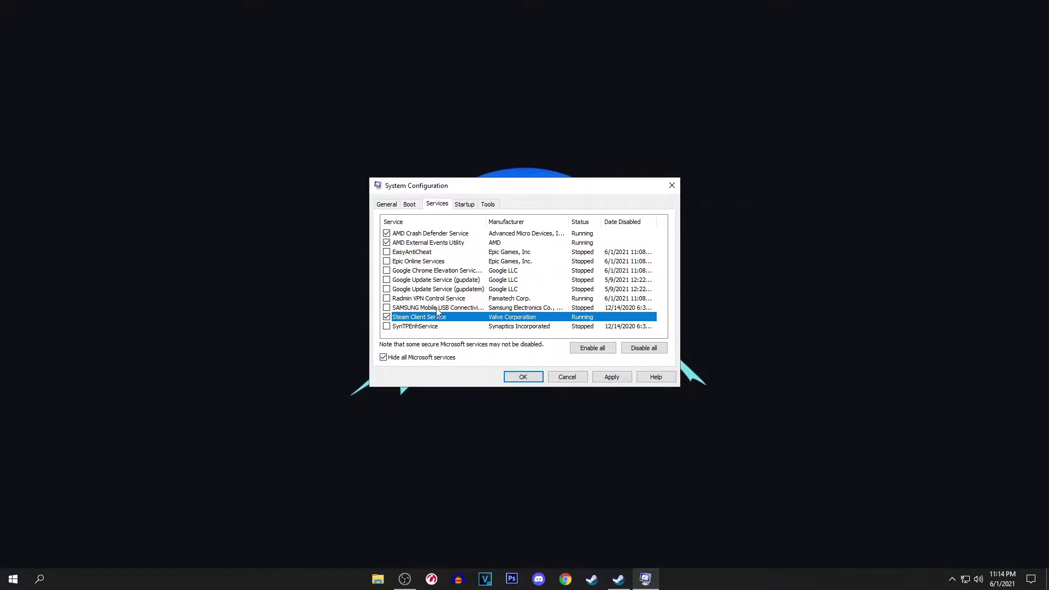
{"action": "left_click", "coordinate": [424, 234]}
{"action": "left_click", "coordinate": [419, 243]}
{"action": "left_click", "coordinate": [419, 234]}
{"action": "left_click", "coordinate": [467, 243]}
{"action": "left_click", "coordinate": [434, 234]}
{"action": "left_click", "coordinate": [437, 243]}
{"action": "left_click", "coordinate": [440, 234]}
{"action": "left_click", "coordinate": [444, 245]}
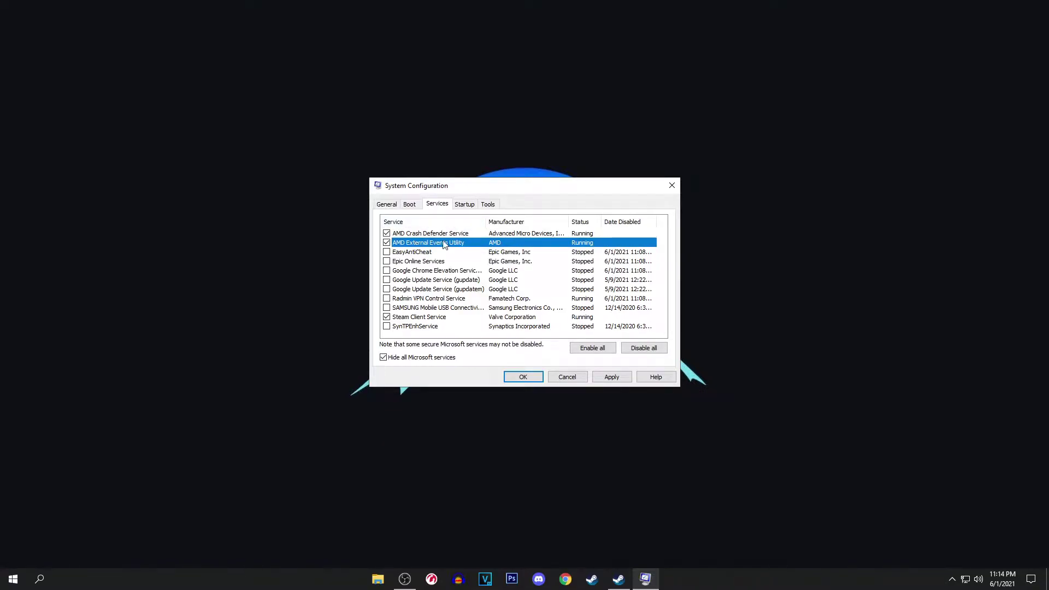
Open the Startup items list in Task Manager from System Configuration.
{"action": "left_click", "coordinate": [466, 206]}
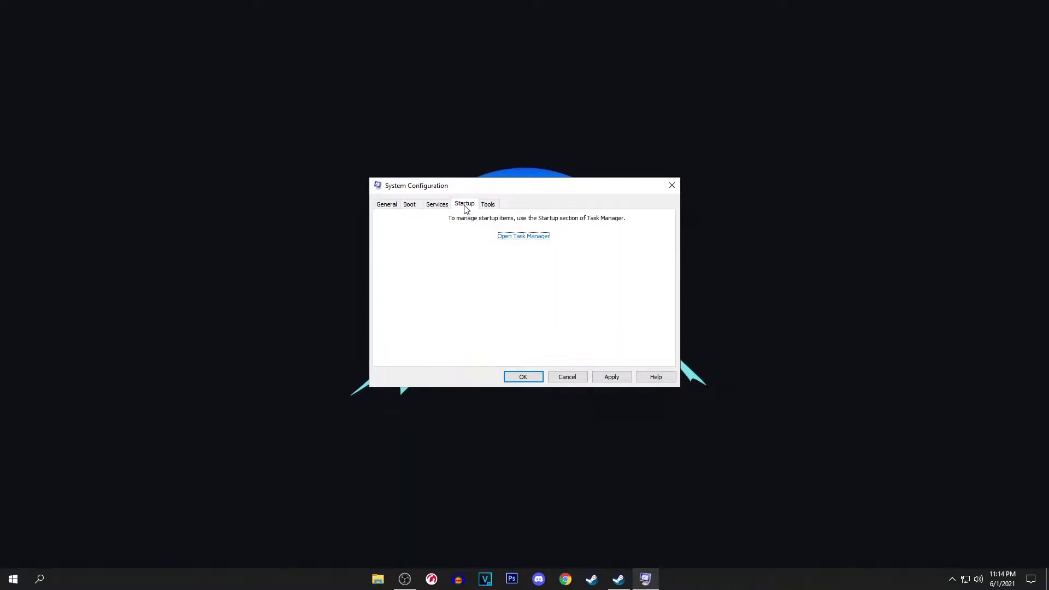
{"action": "left_click", "coordinate": [515, 242]}
{"action": "left_click_drag", "start_coordinate": [536, 114], "coordinate": [761, 113]}
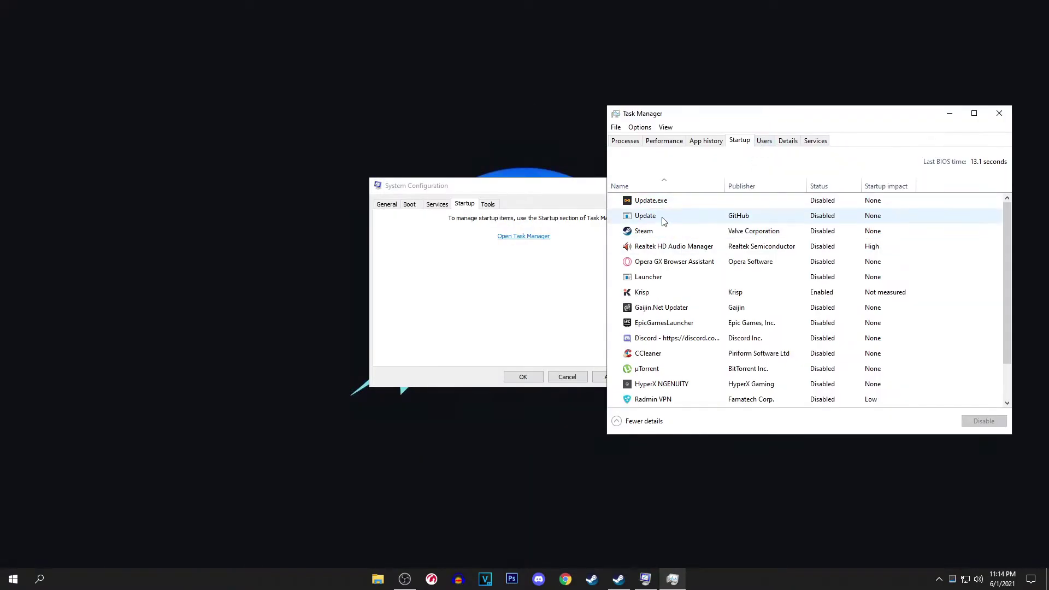
{"action": "scroll", "coordinate": [678, 224], "scroll_direction": "down", "scroll_amount": 1}
{"action": "scroll", "coordinate": [693, 266], "scroll_direction": "up", "scroll_amount": 1}
{"action": "scroll", "coordinate": [693, 266], "scroll_direction": "up", "scroll_amount": 1}
Inspect the Launcher, Krisp, Starter Module and Radmin VPN startup entries, then close both windows.
{"action": "left_click", "coordinate": [656, 277]}
{"action": "right_click", "coordinate": [656, 278]}
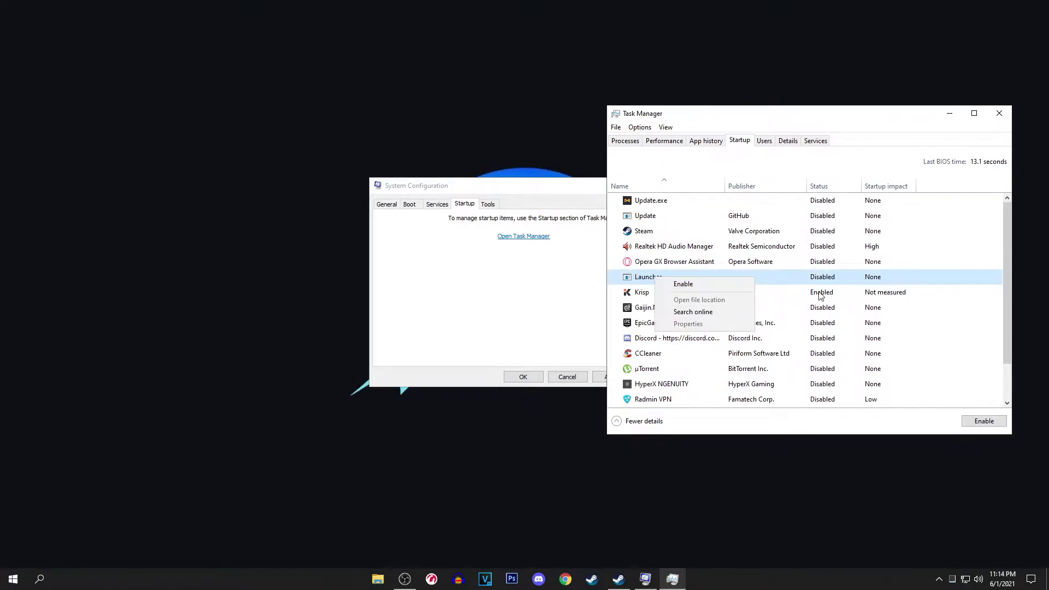
{"action": "left_click", "coordinate": [629, 295]}
{"action": "right_click", "coordinate": [643, 293]}
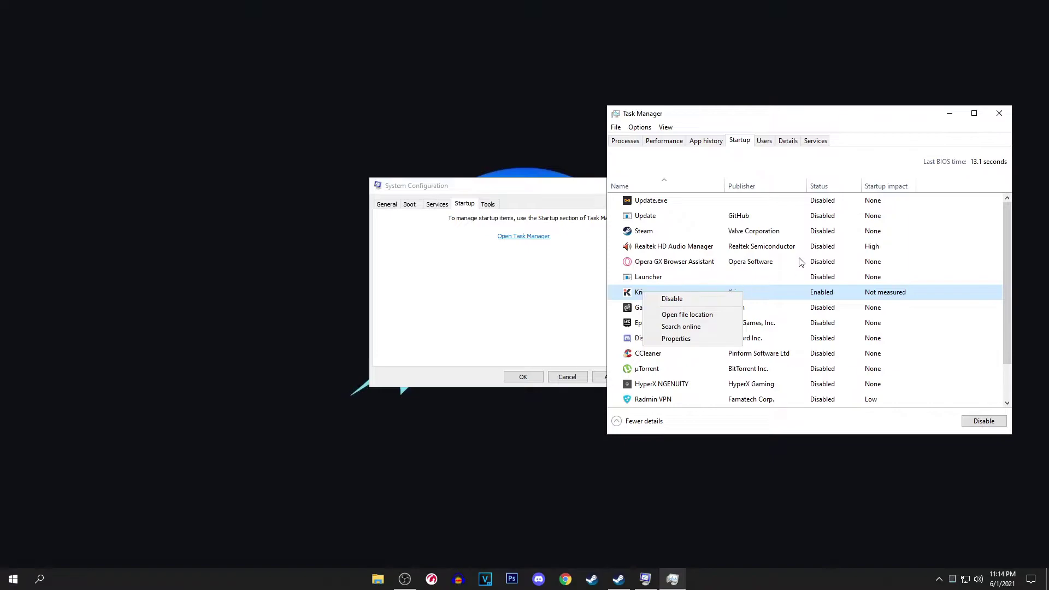
{"action": "left_click", "coordinate": [719, 275]}
{"action": "left_click", "coordinate": [692, 278]}
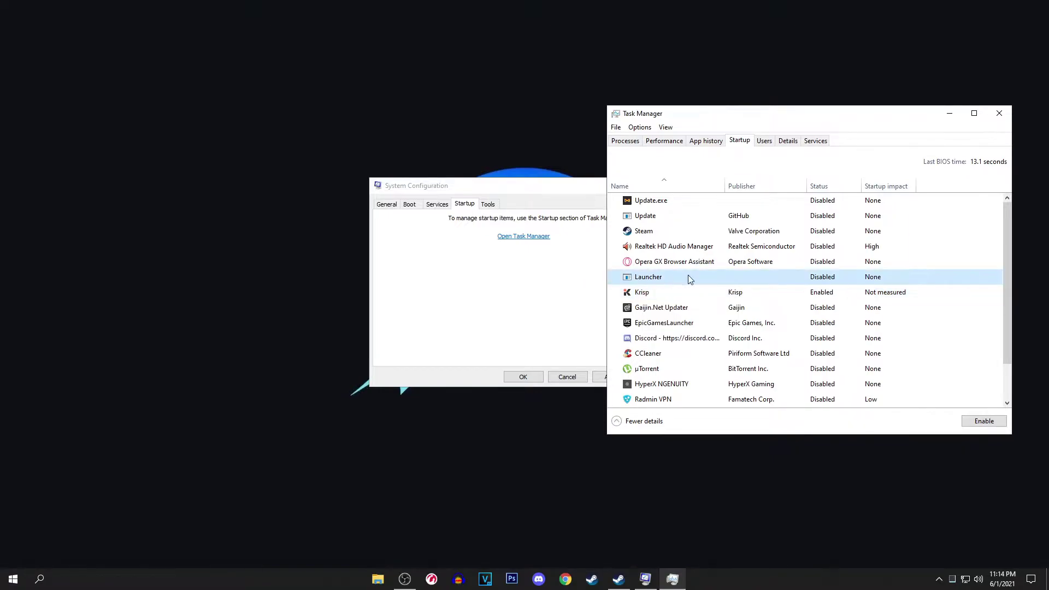
{"action": "scroll", "coordinate": [688, 295], "scroll_direction": "down", "scroll_amount": 1}
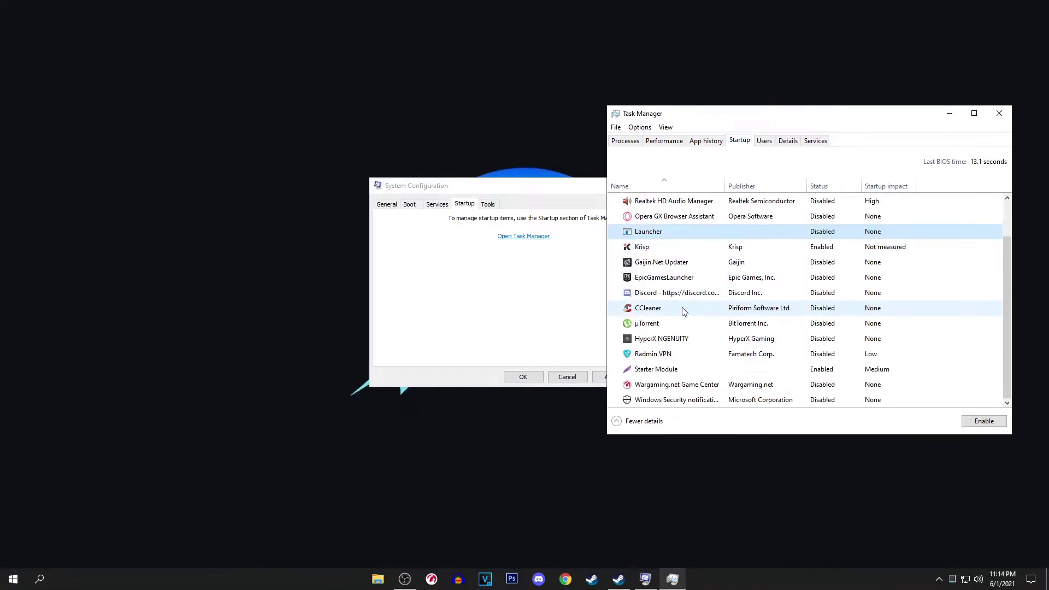
{"action": "right_click", "coordinate": [657, 369]}
{"action": "left_click", "coordinate": [743, 354]}
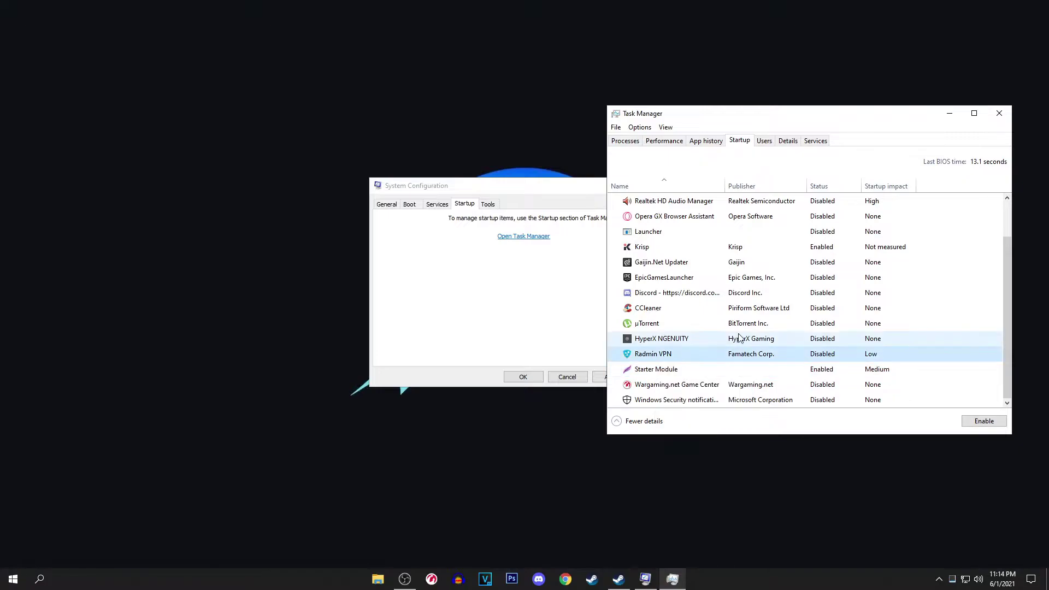
{"action": "left_click", "coordinate": [1000, 113]}
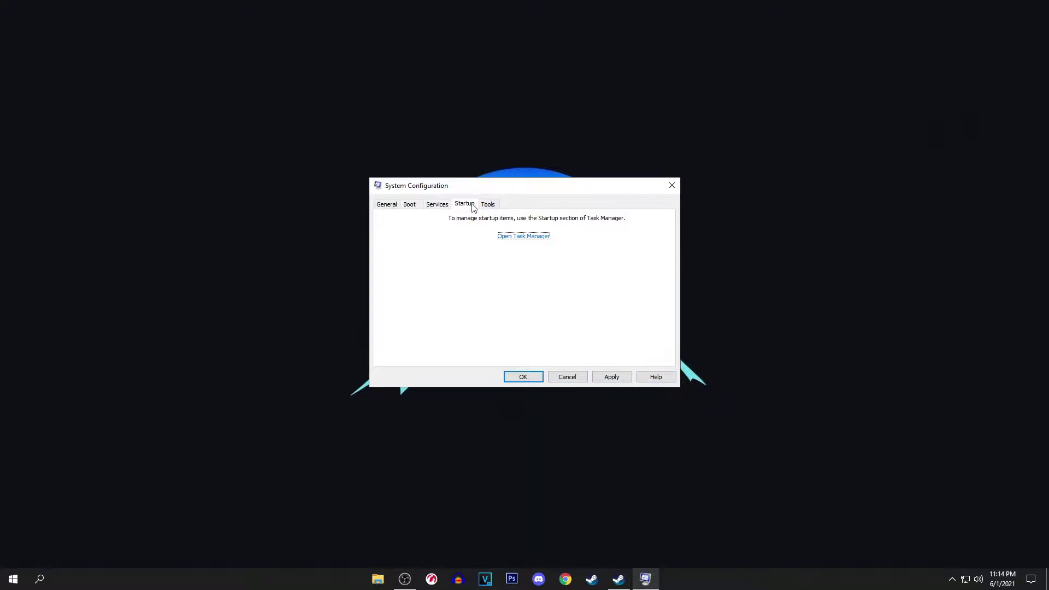
{"action": "left_click", "coordinate": [673, 186]}
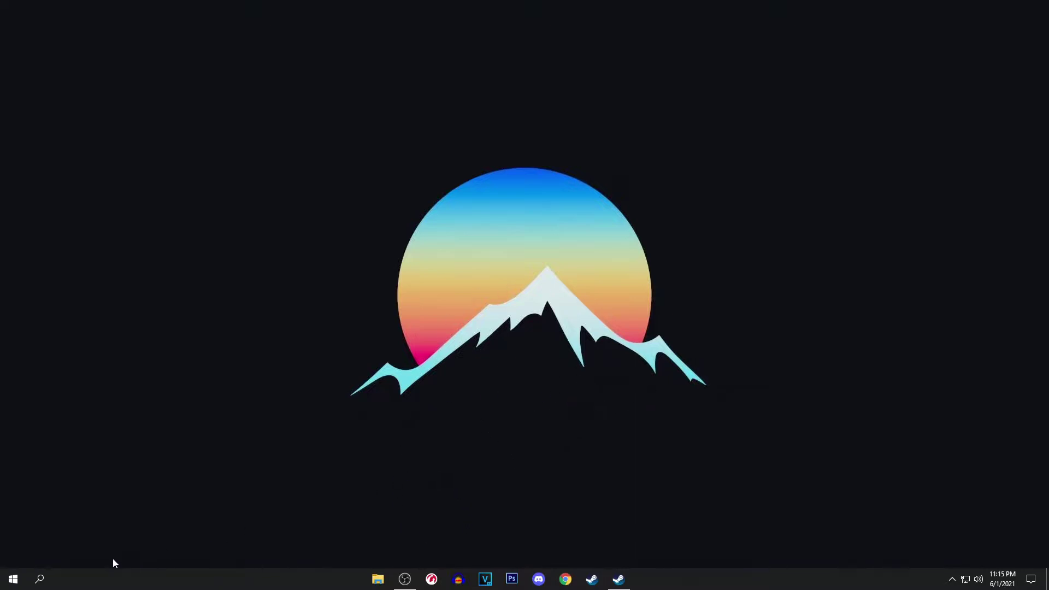
Search 'power', go to Choose a power plan, and open the High performance plan's settings.
{"action": "left_click", "coordinate": [38, 578]}
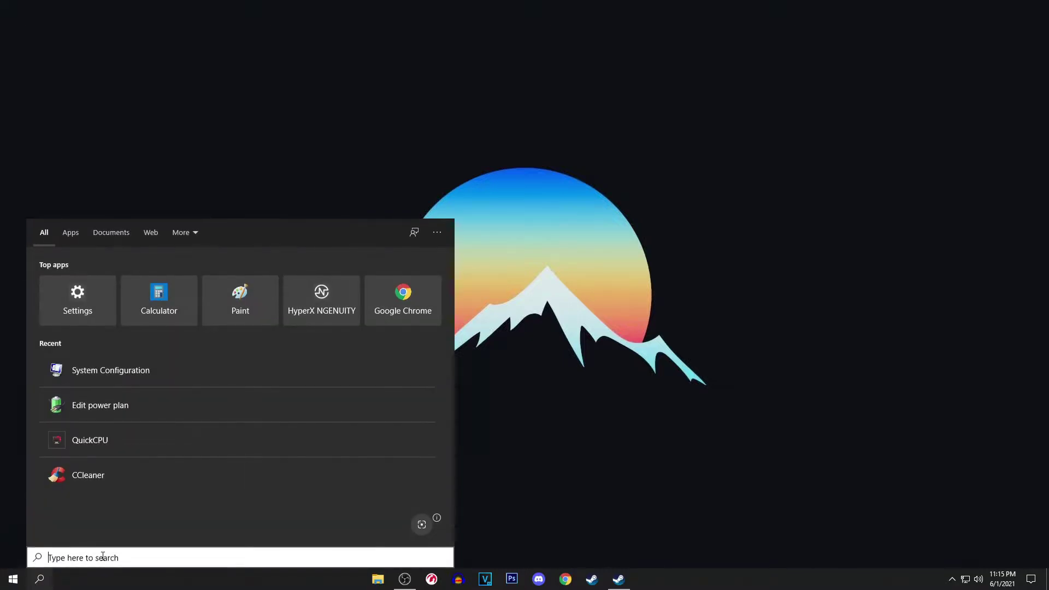
{"action": "type", "text": "power"}
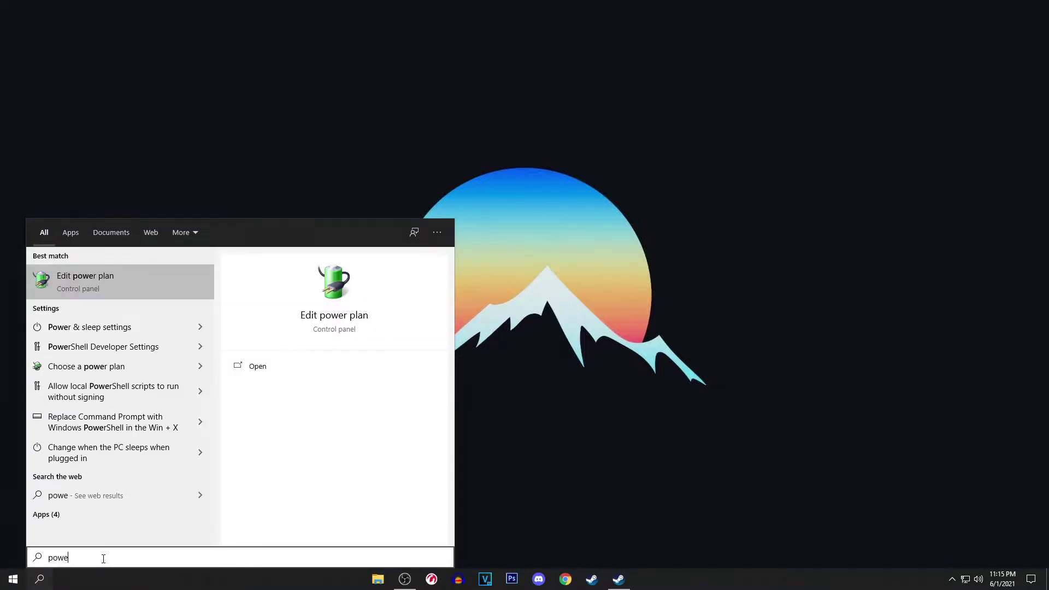
{"action": "left_click", "coordinate": [87, 370]}
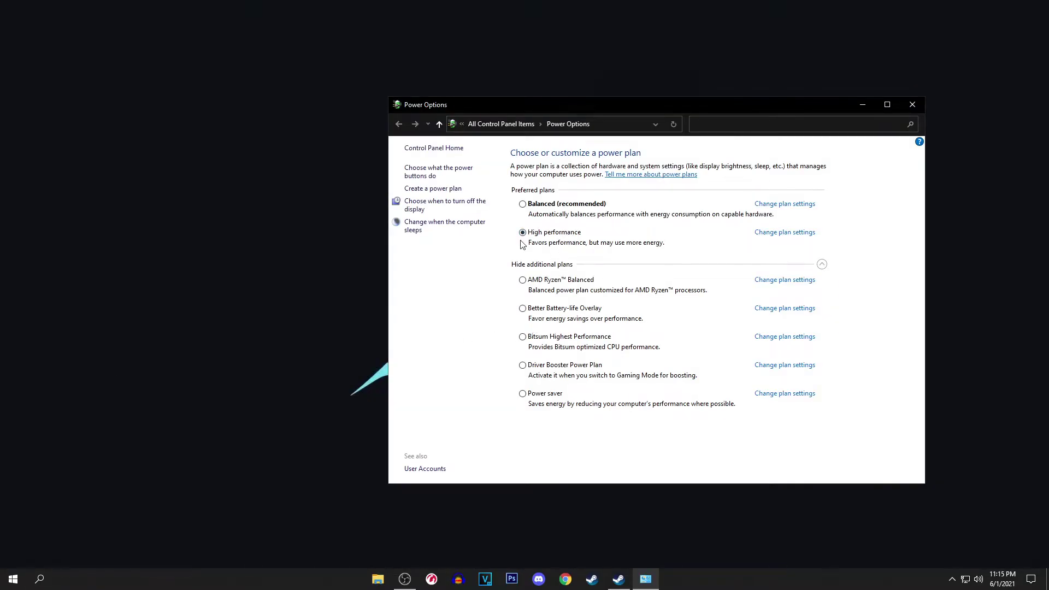
{"action": "left_click", "coordinate": [779, 234]}
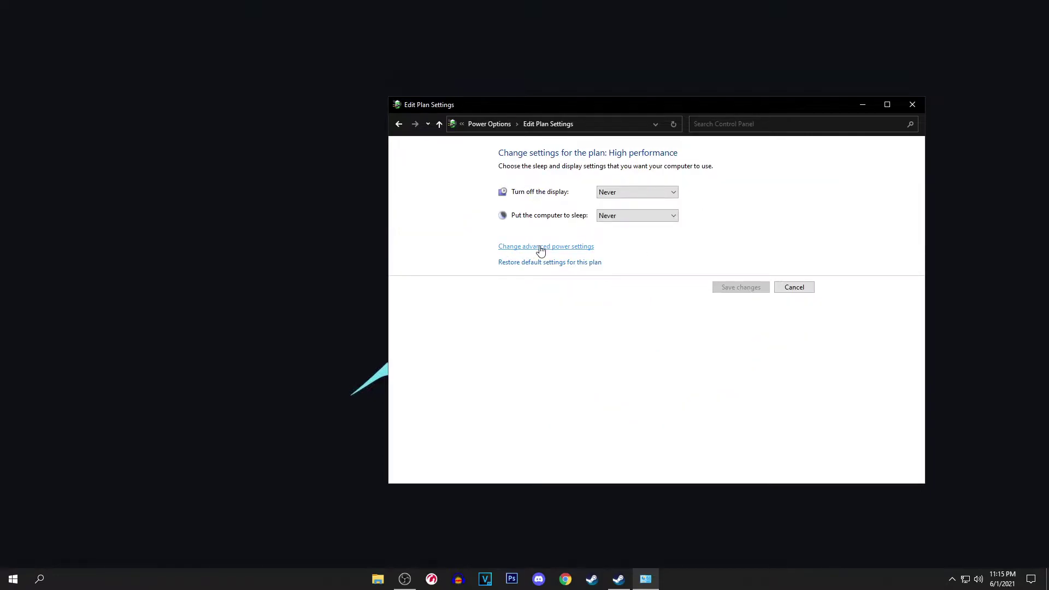
{"action": "left_click", "coordinate": [399, 124]}
{"action": "left_click", "coordinate": [787, 233]}
Open advanced power settings and inspect core parking min cores and Minimum processor state.
{"action": "left_click", "coordinate": [567, 247]}
{"action": "left_click_drag", "start_coordinate": [228, 86], "coordinate": [717, 125]}
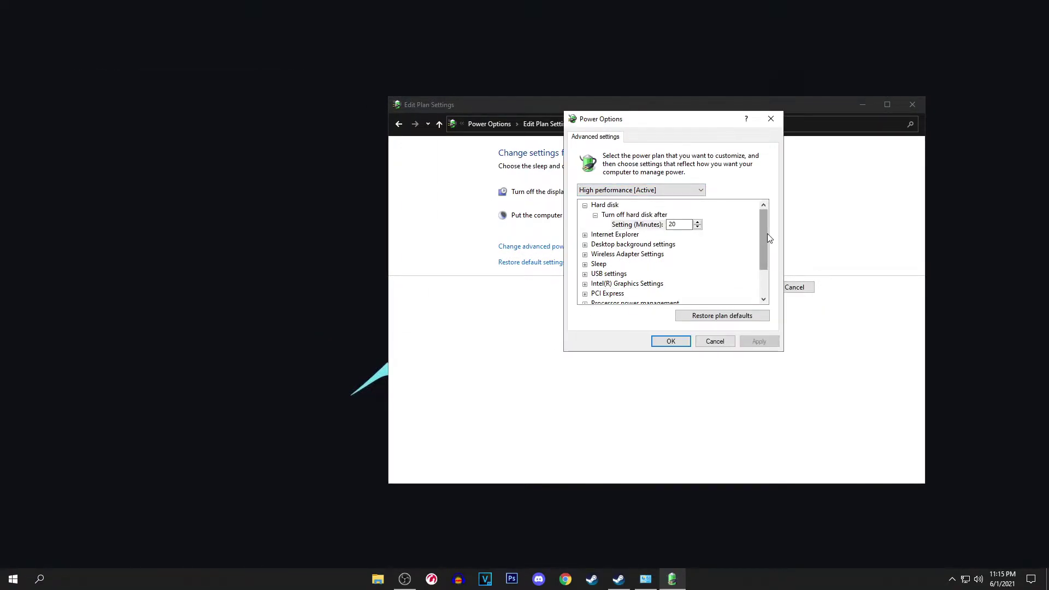
{"action": "scroll", "coordinate": [765, 240], "scroll_direction": "down", "scroll_amount": 2}
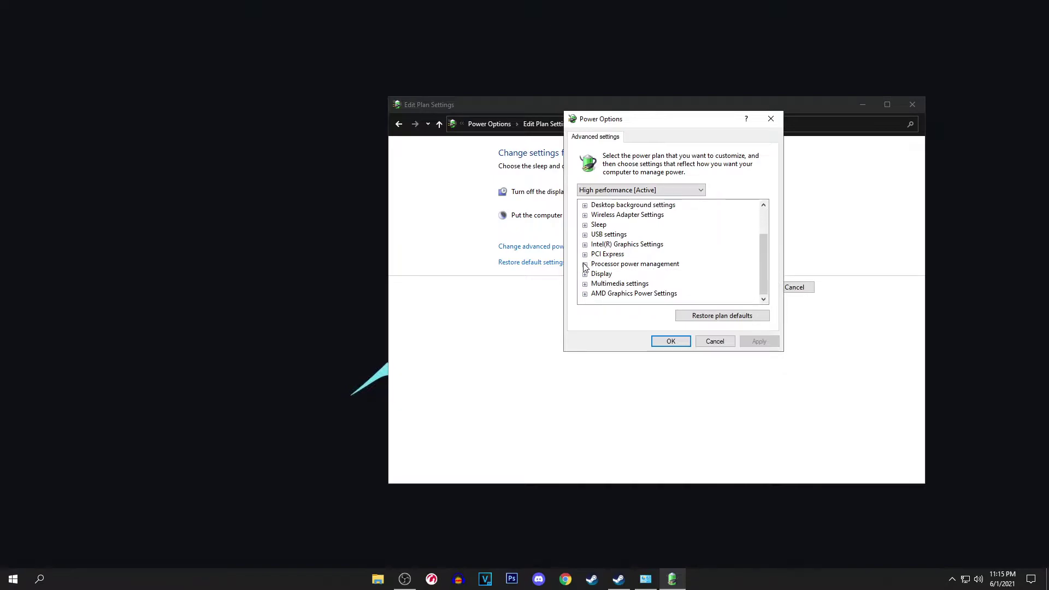
{"action": "left_click", "coordinate": [585, 265]}
{"action": "left_click", "coordinate": [620, 244]}
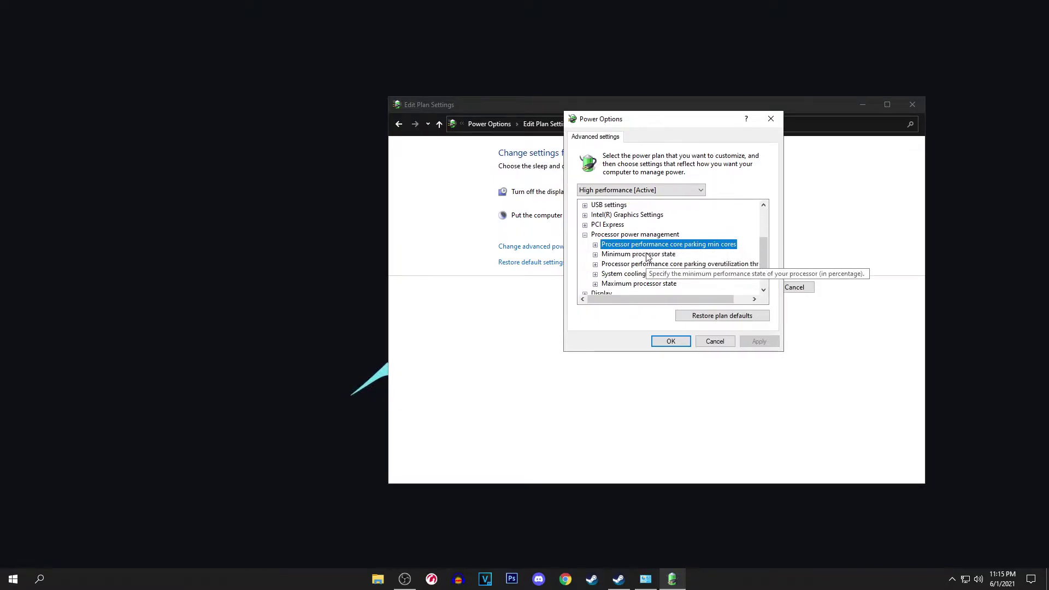
{"action": "left_click", "coordinate": [595, 246]}
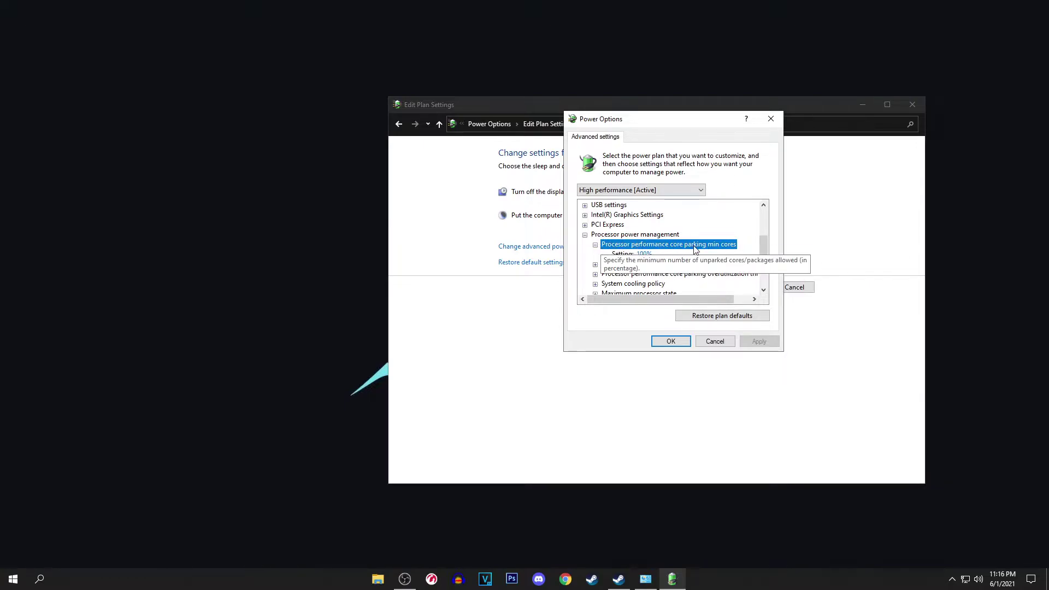
{"action": "left_click", "coordinate": [626, 255]}
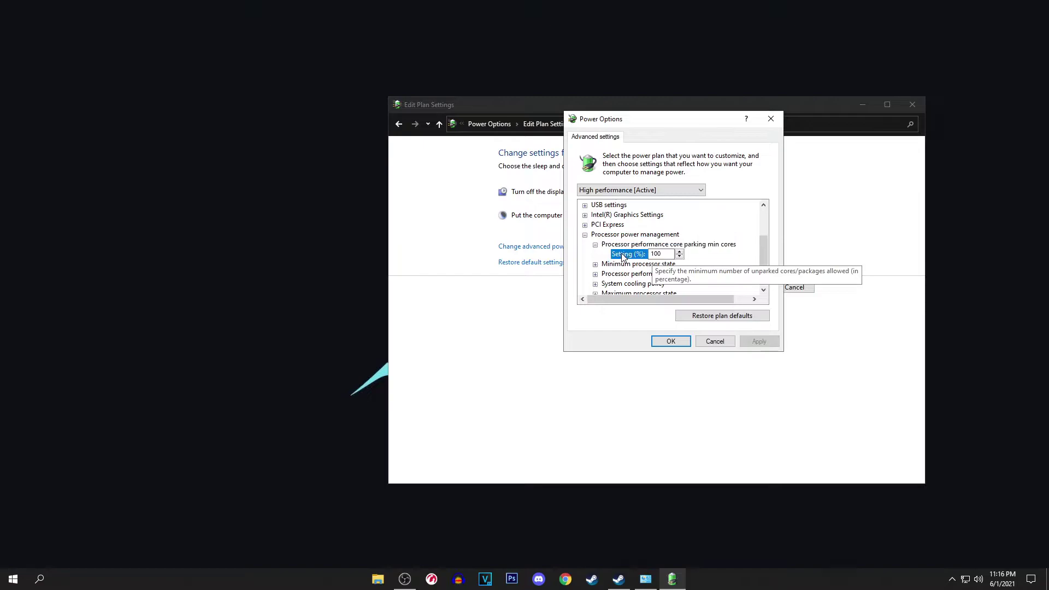
{"action": "left_click", "coordinate": [596, 246]}
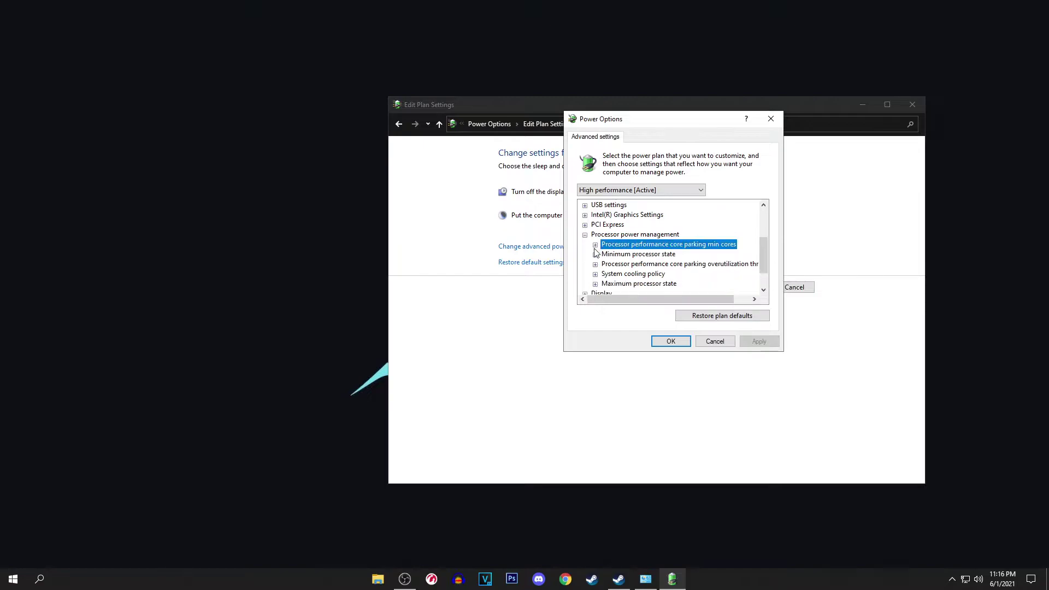
{"action": "left_click", "coordinate": [595, 257]}
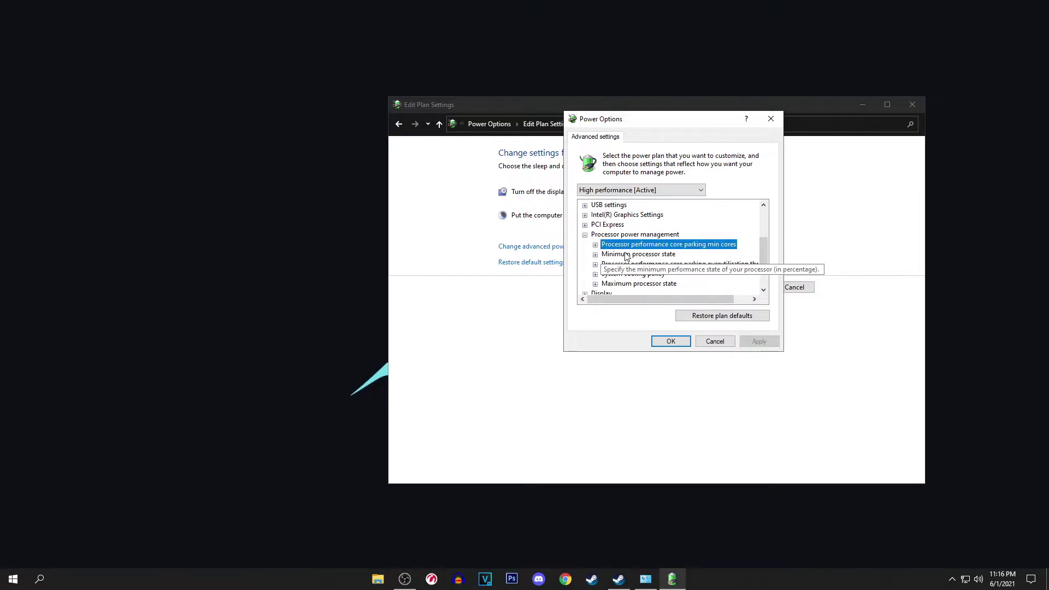
{"action": "left_click", "coordinate": [595, 257]}
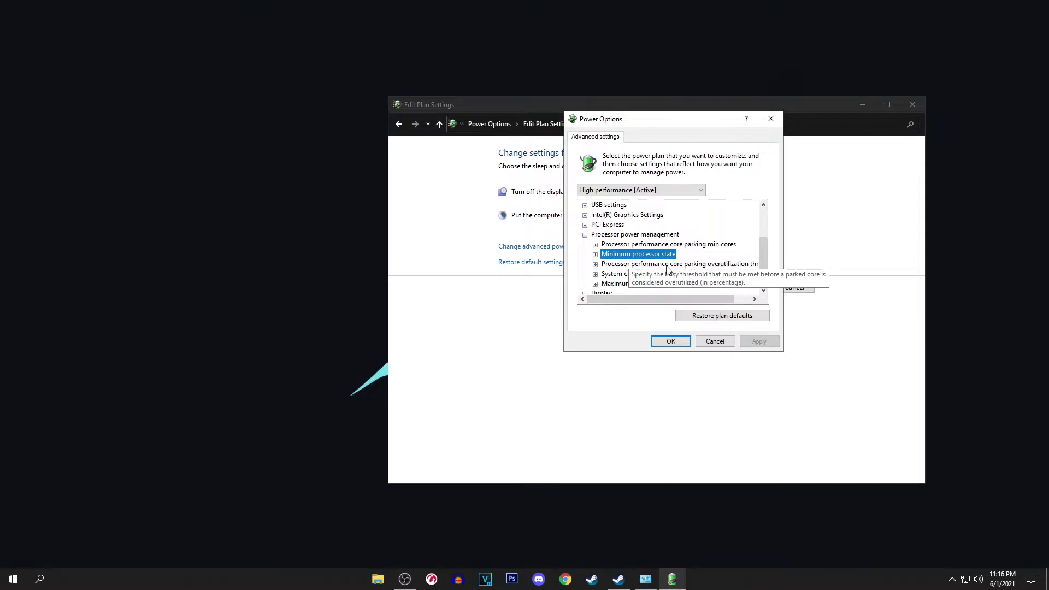
Check overutilization threshold at 60%, System cooling policy Active, and Maximum processor state 100%.
{"action": "left_click", "coordinate": [610, 265]}
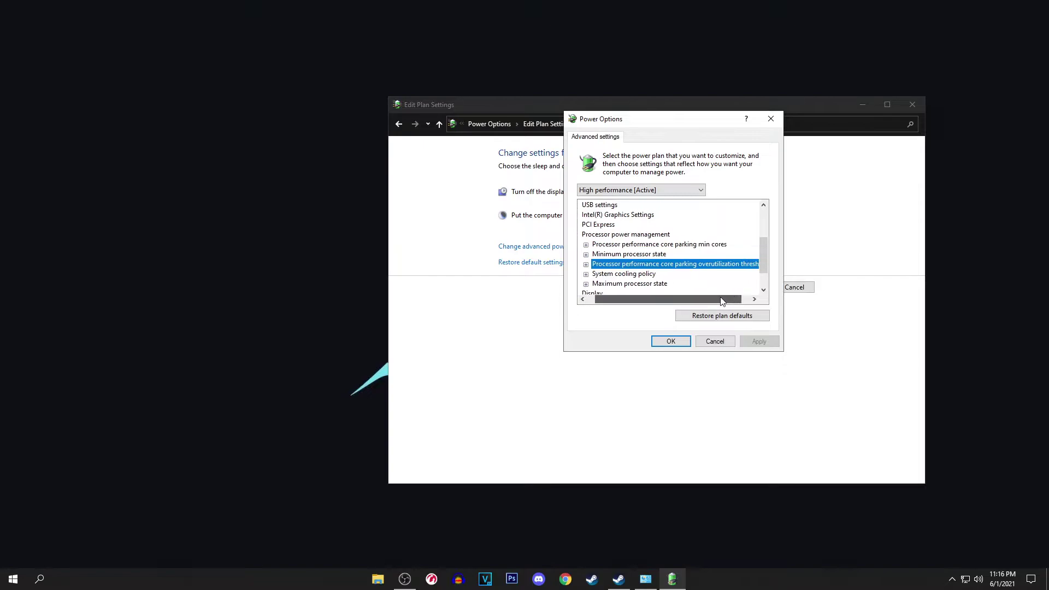
{"action": "left_click", "coordinate": [666, 266]}
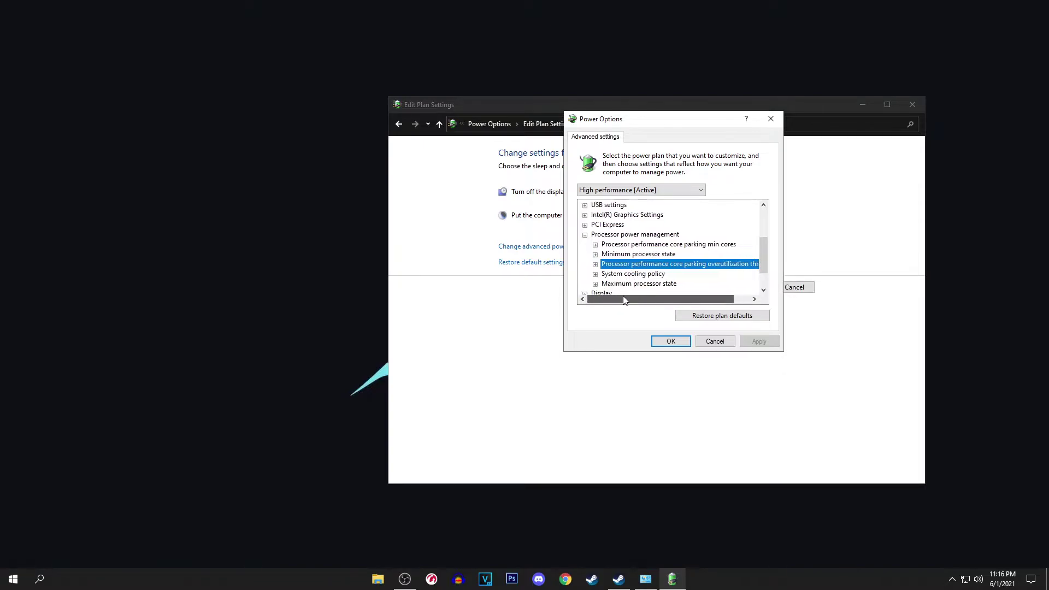
{"action": "left_click", "coordinate": [595, 265]}
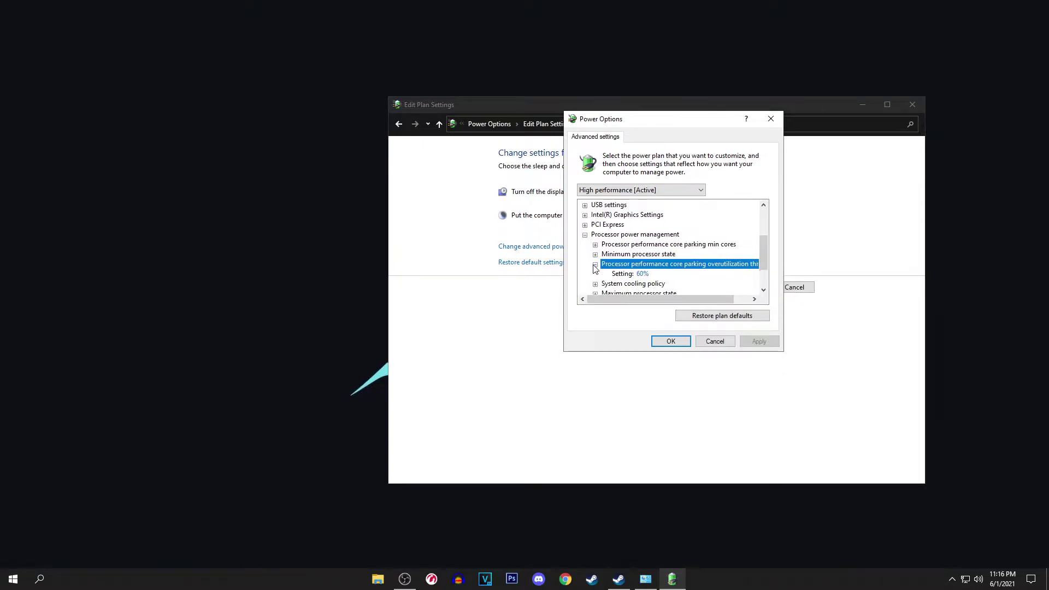
{"action": "left_click", "coordinate": [633, 275]}
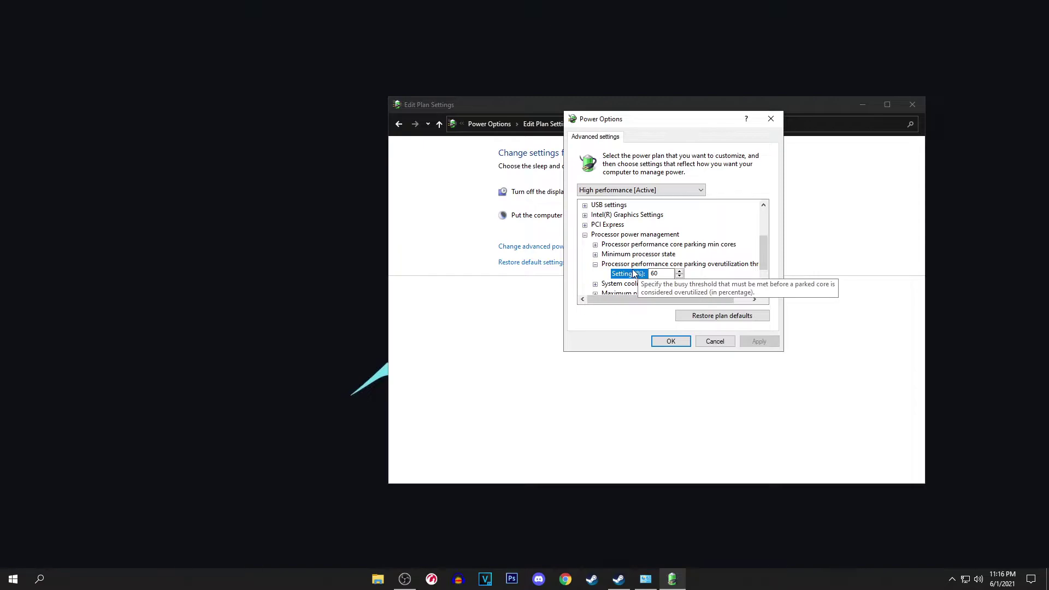
{"action": "key", "text": "Left"}
{"action": "key", "text": "Left"}
{"action": "key", "text": "Down"}
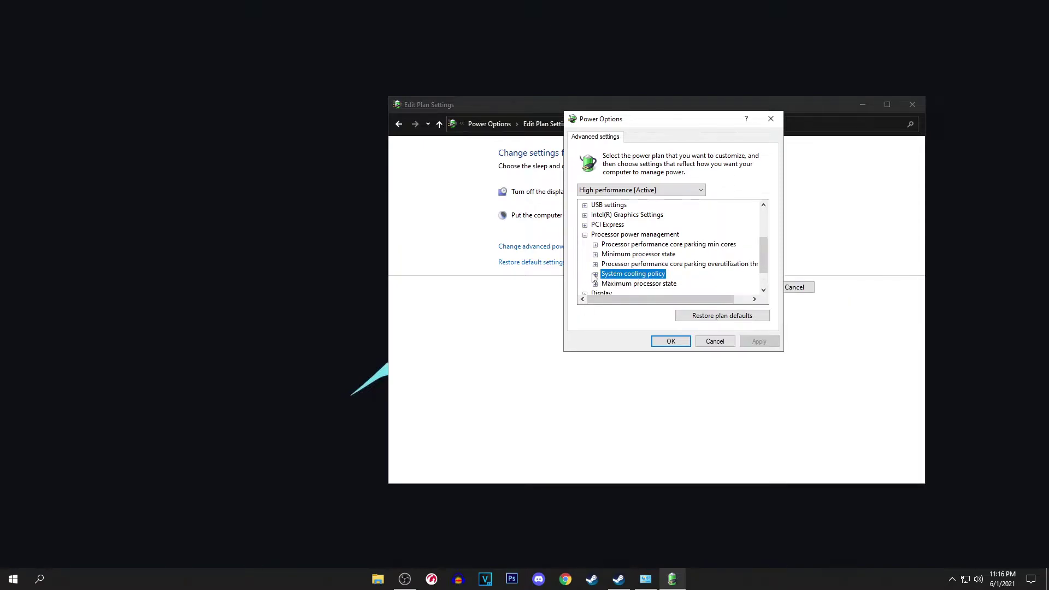
{"action": "key", "text": "Right"}
{"action": "scroll", "coordinate": [650, 285], "scroll_direction": "down", "scroll_amount": 2}
{"action": "left_click", "coordinate": [634, 246]}
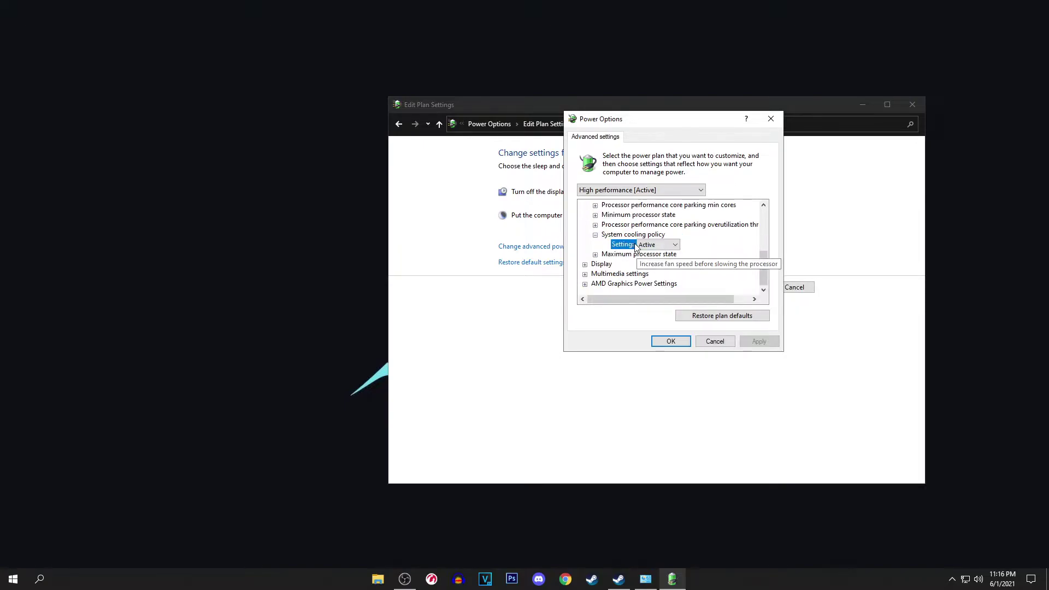
{"action": "left_click", "coordinate": [595, 235]}
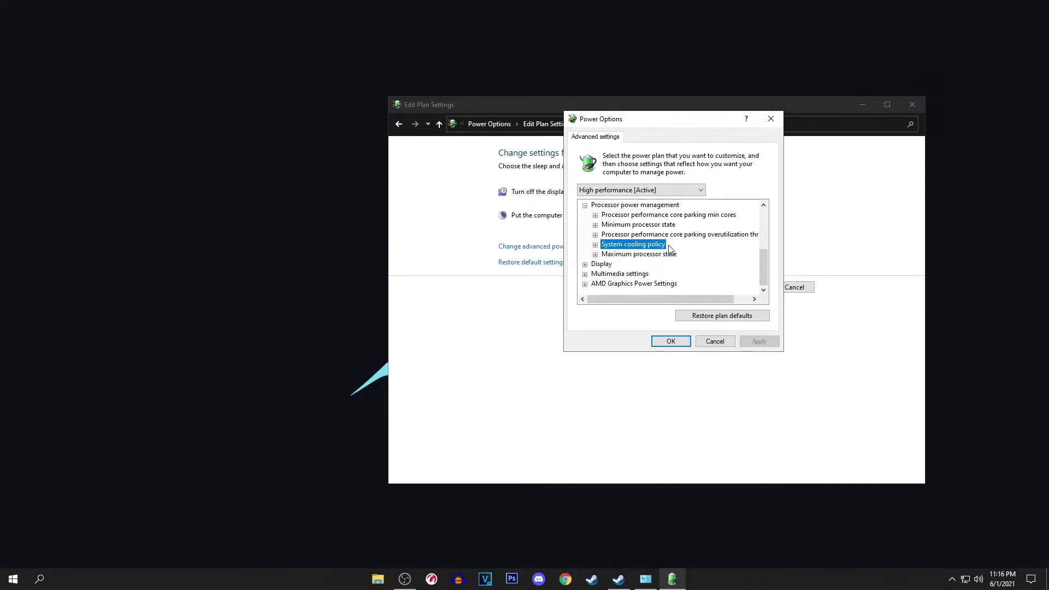
{"action": "key", "text": "Down"}
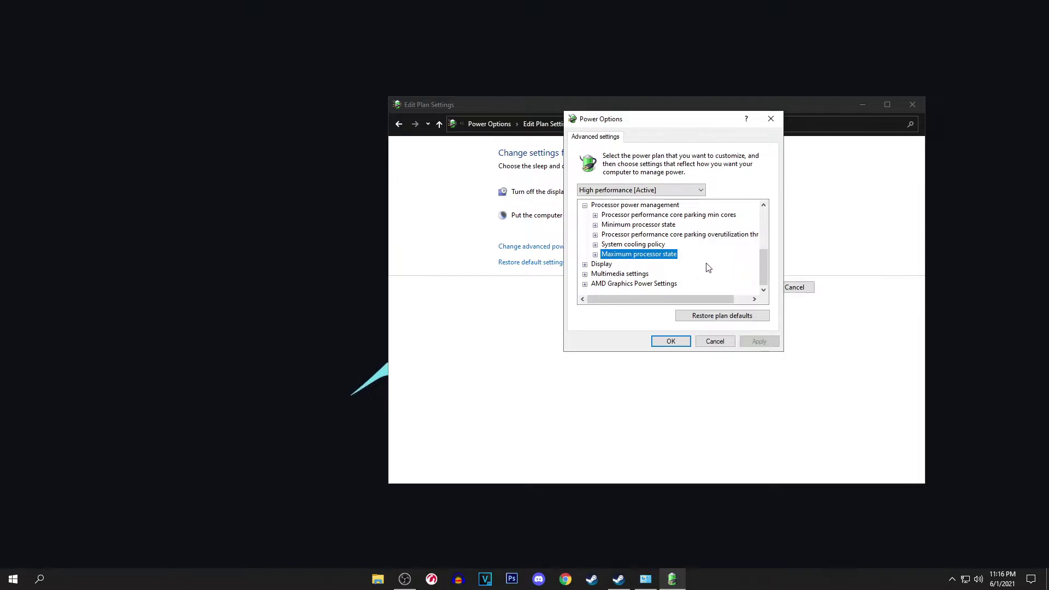
{"action": "left_click", "coordinate": [597, 255]}
{"action": "left_click", "coordinate": [595, 255]}
Keep AMD PowerPlay Settings at Maximize Performance under AMD Graphics Power Settings.
{"action": "left_click", "coordinate": [599, 285]}
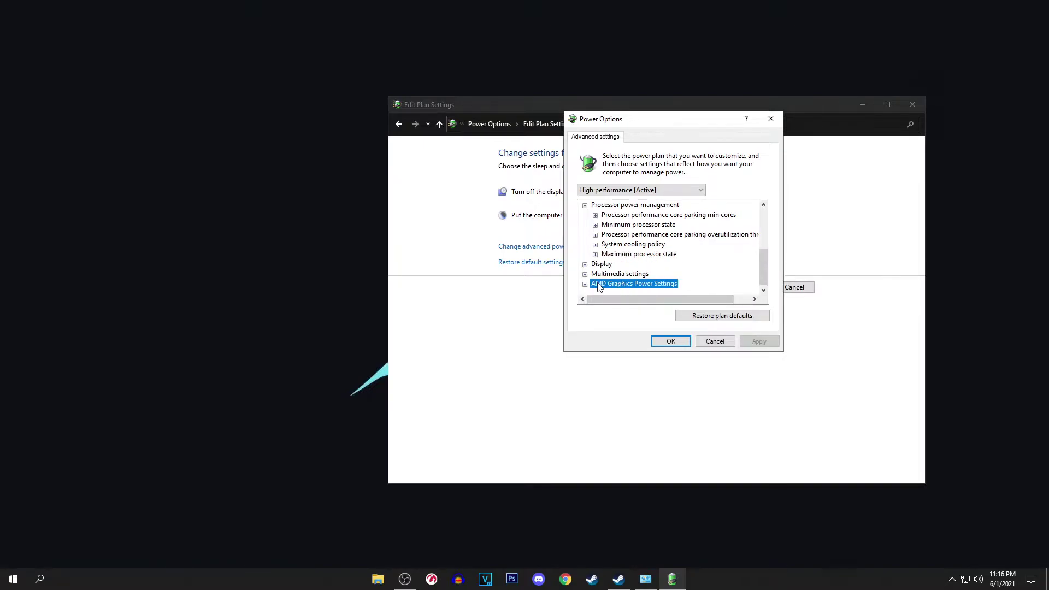
{"action": "left_click", "coordinate": [586, 285]}
{"action": "left_click", "coordinate": [635, 285]}
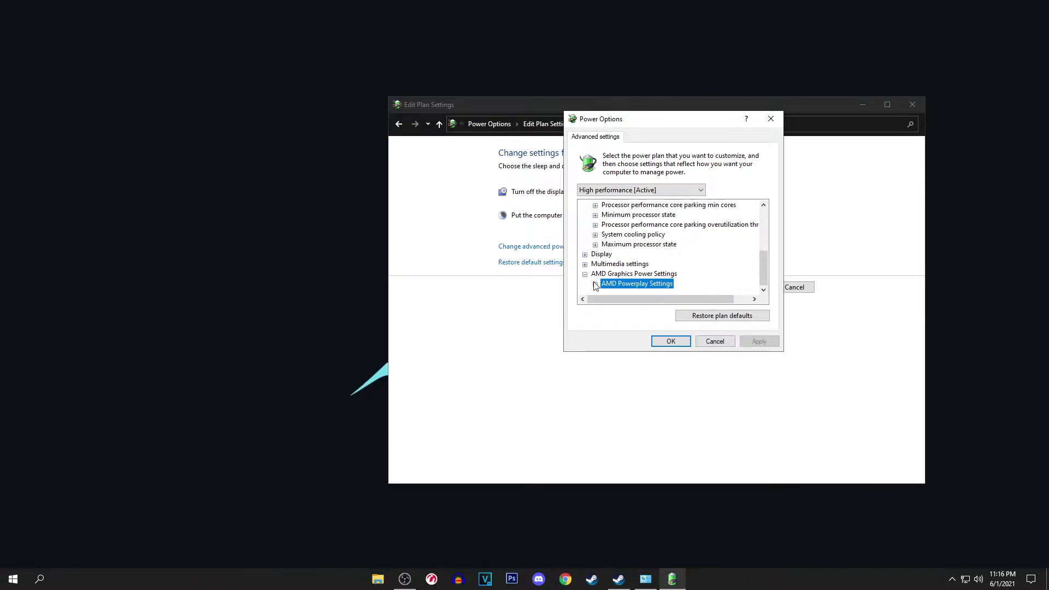
{"action": "left_click", "coordinate": [596, 285]}
{"action": "left_click", "coordinate": [661, 285]}
{"action": "left_click", "coordinate": [680, 284]}
{"action": "left_click", "coordinate": [677, 288]}
{"action": "left_click", "coordinate": [596, 274]}
Recheck PowerPlay shows Maximize Performance, then accept the plan settings with OK.
{"action": "left_click", "coordinate": [631, 275]}
{"action": "left_click", "coordinate": [622, 285]}
{"action": "left_click", "coordinate": [595, 284]}
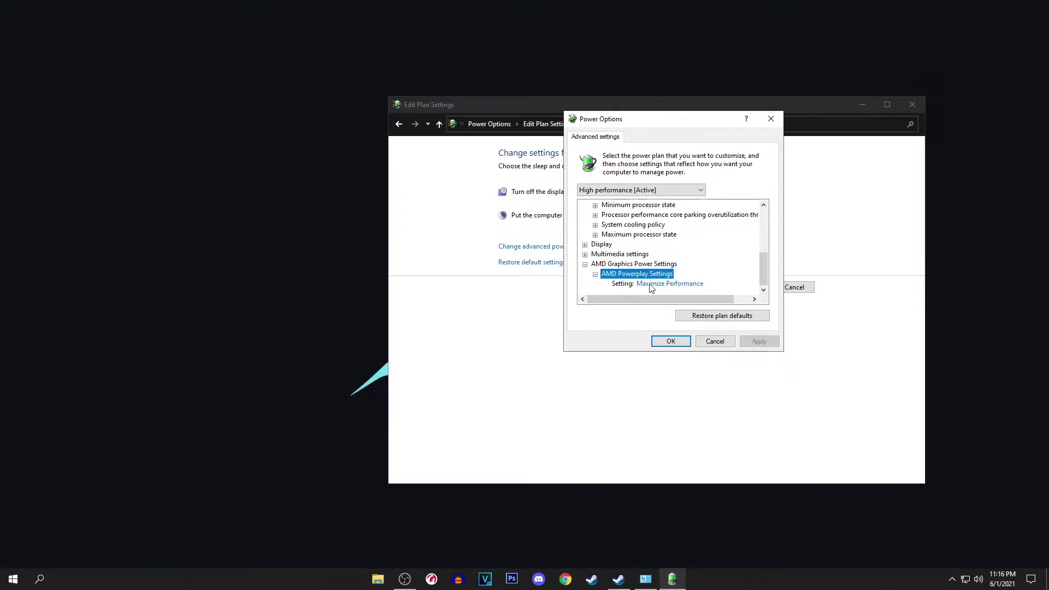
{"action": "left_click", "coordinate": [620, 285]}
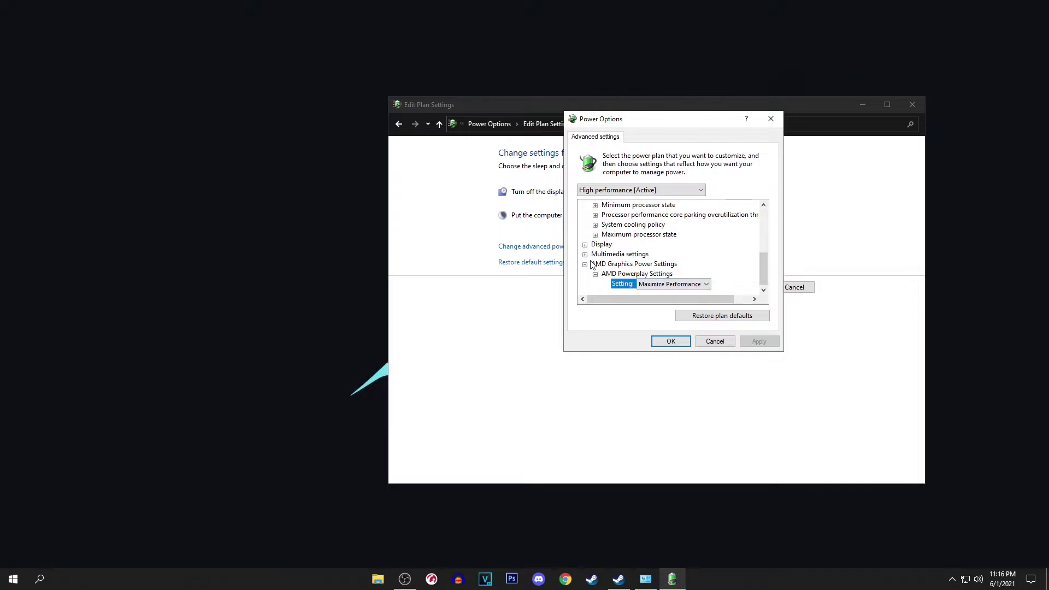
{"action": "double_click", "coordinate": [607, 255]}
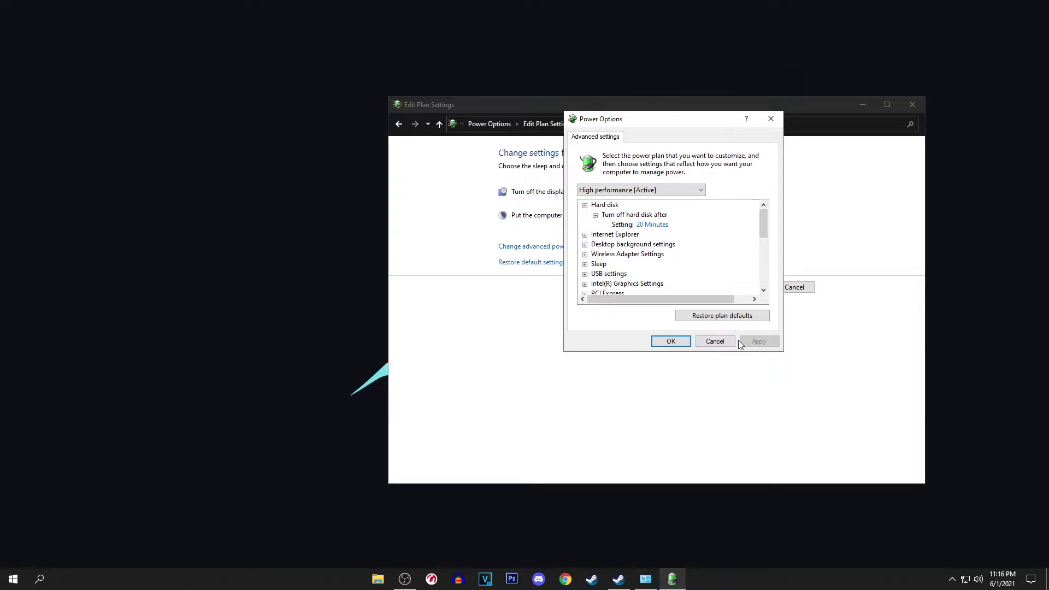
{"action": "left_click", "coordinate": [671, 341]}
Search 'this' and bring up This PC's About page in Settings.
{"action": "left_click", "coordinate": [912, 104]}
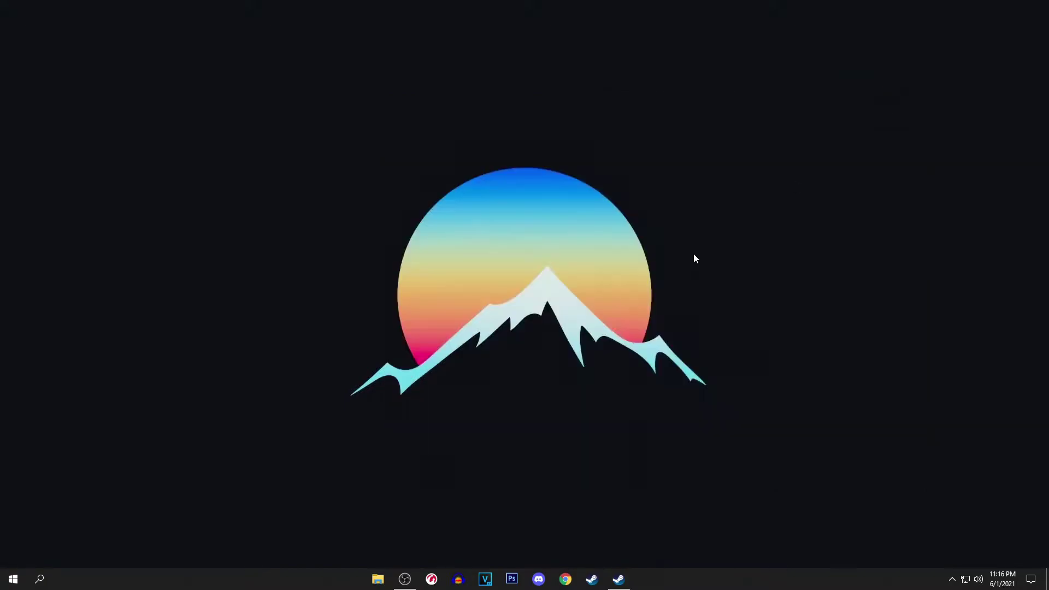
{"action": "left_click", "coordinate": [40, 579]}
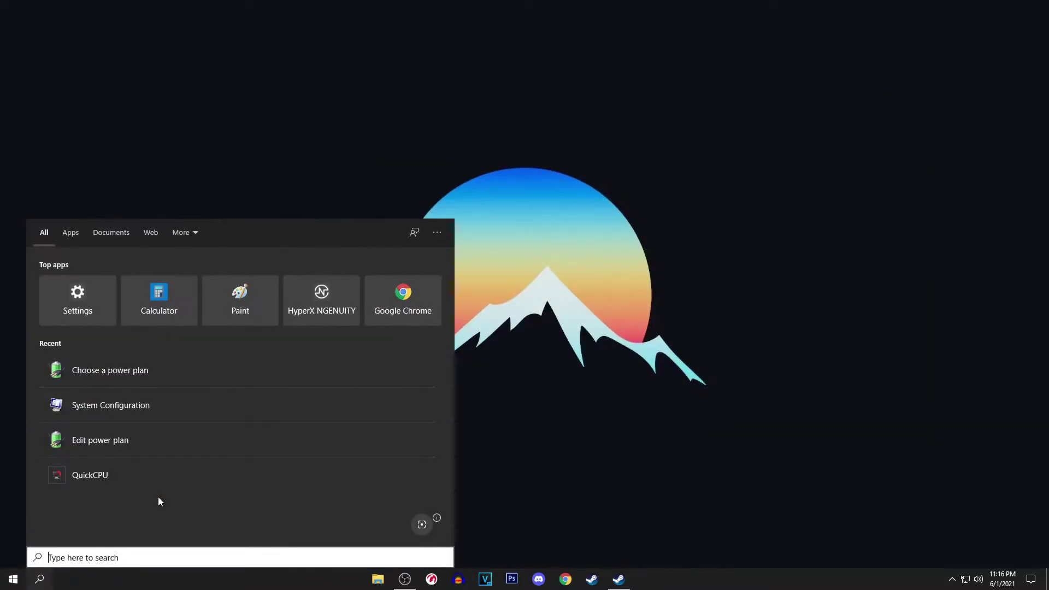
{"action": "type", "text": "this"}
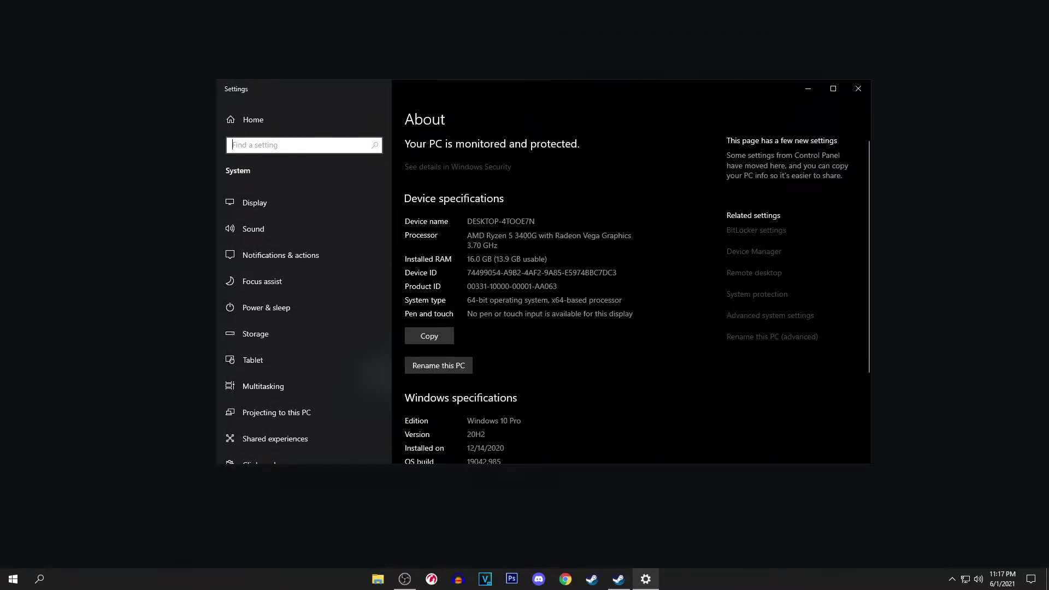
{"action": "left_click", "coordinate": [473, 260]}
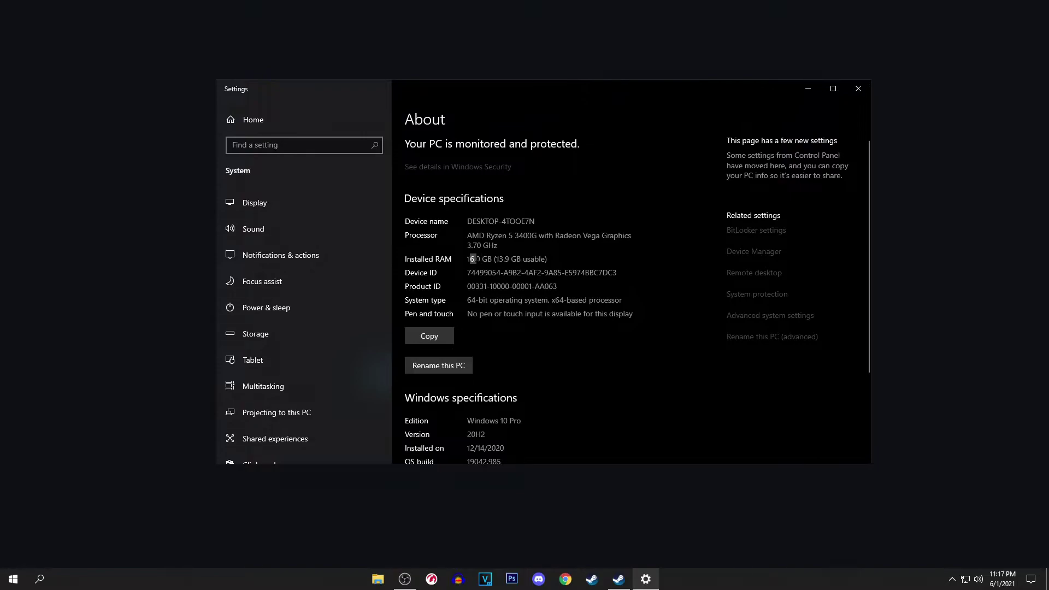
Review the installed RAM: 16.0 GB, with 13.9 GB usable.
{"action": "left_click_drag", "start_coordinate": [473, 259], "coordinate": [530, 260]}
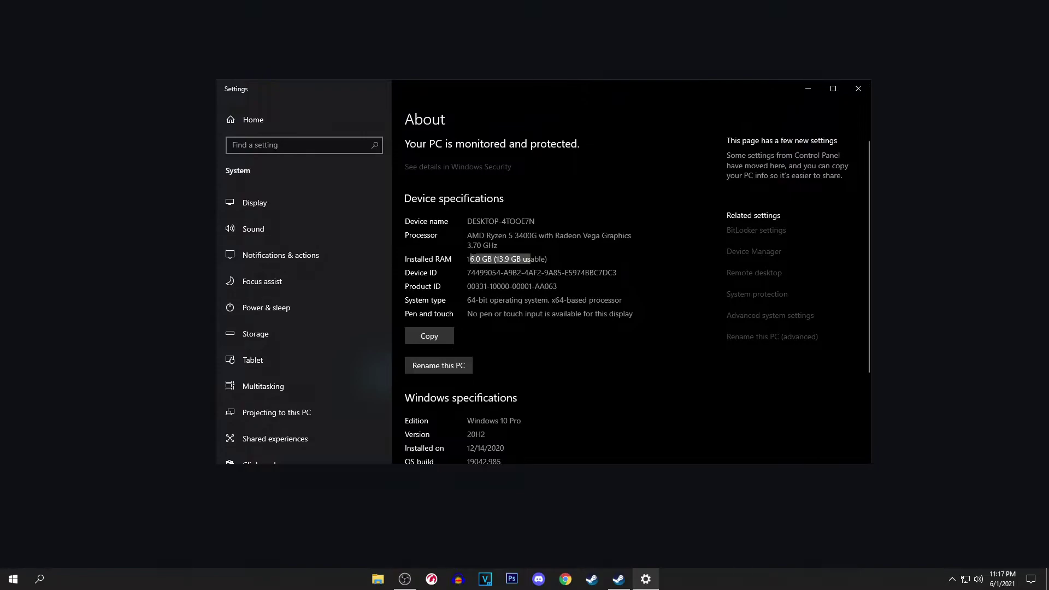
{"action": "left_click", "coordinate": [529, 260]}
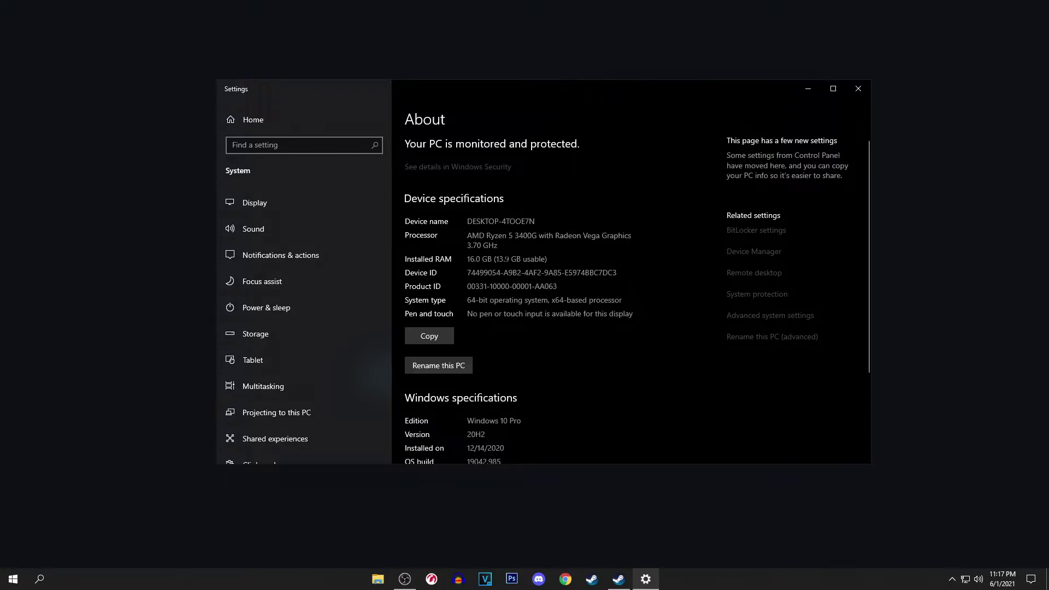
{"action": "left_click_drag", "start_coordinate": [510, 259], "coordinate": [477, 244]}
{"action": "left_click", "coordinate": [483, 236]}
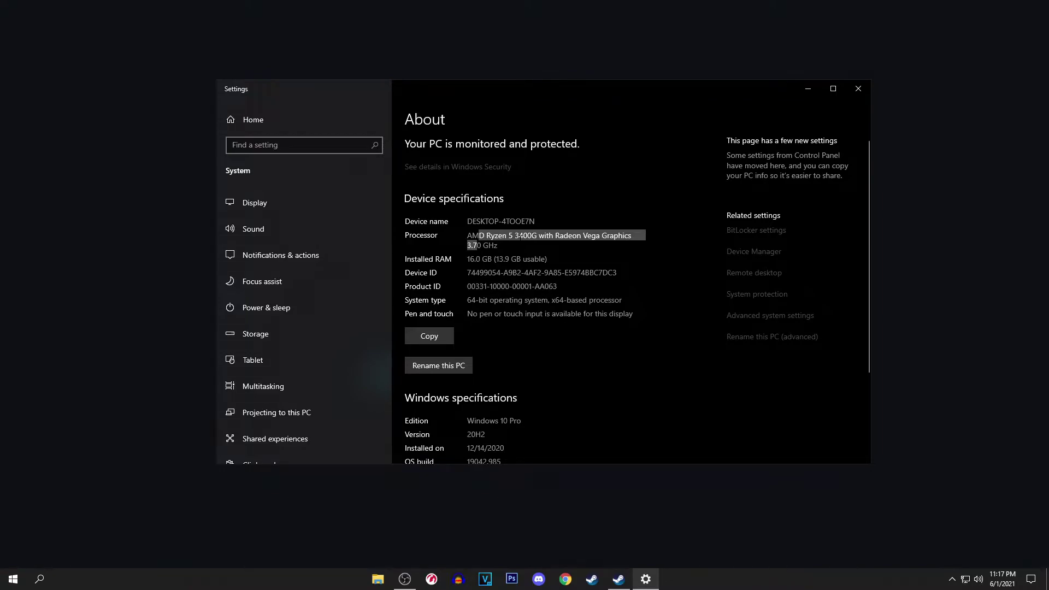
{"action": "left_click_drag", "start_coordinate": [499, 259], "coordinate": [510, 259]}
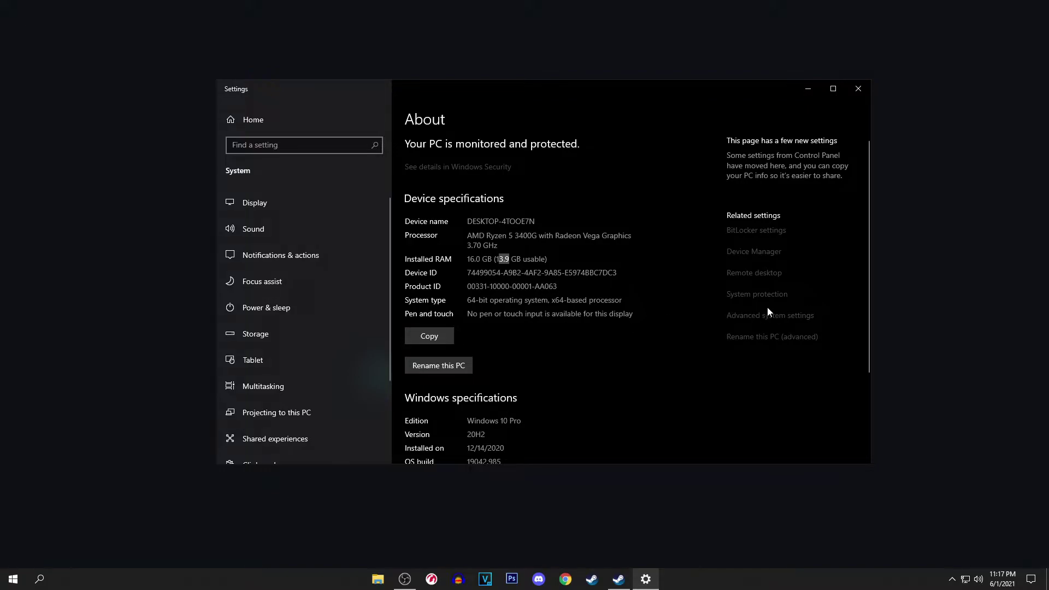
In Performance Options, keep Custom visual effects and Programs scheduling, and accept both dialogs.
{"action": "left_click", "coordinate": [749, 316]}
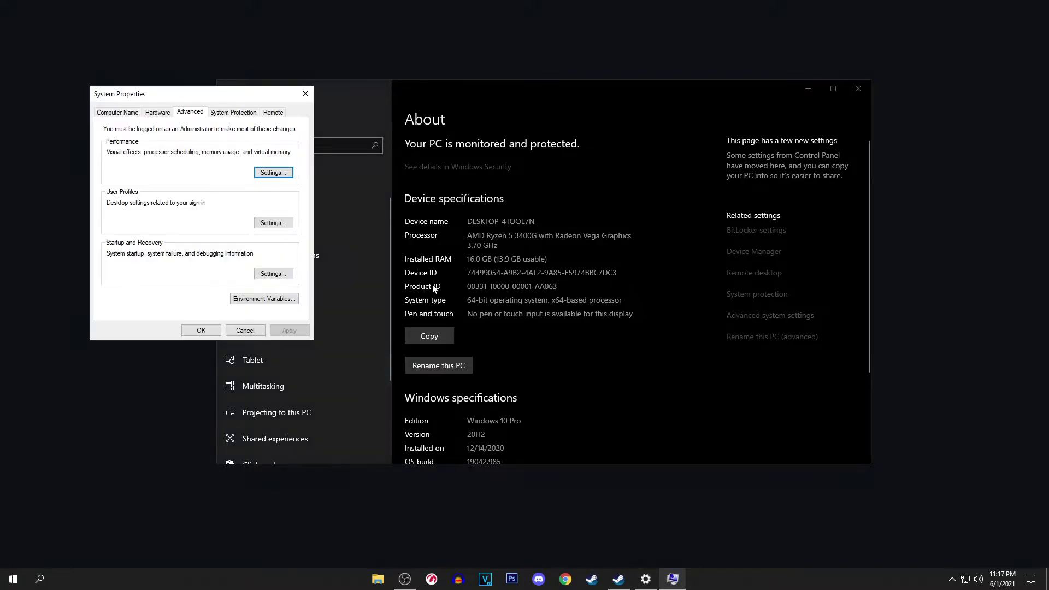
{"action": "left_click_drag", "start_coordinate": [183, 99], "coordinate": [598, 167]}
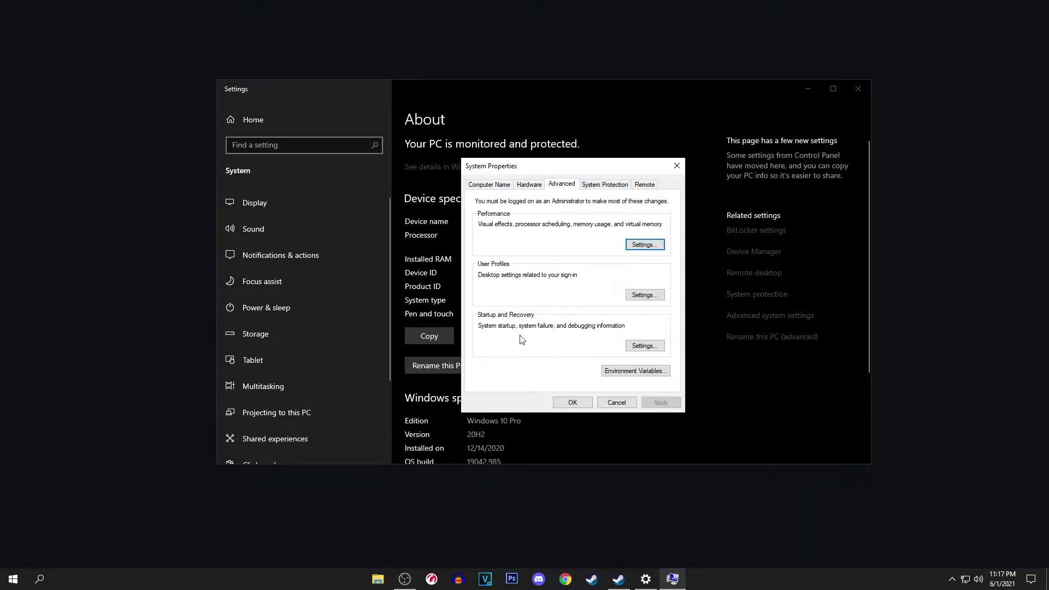
{"action": "left_click", "coordinate": [644, 245]}
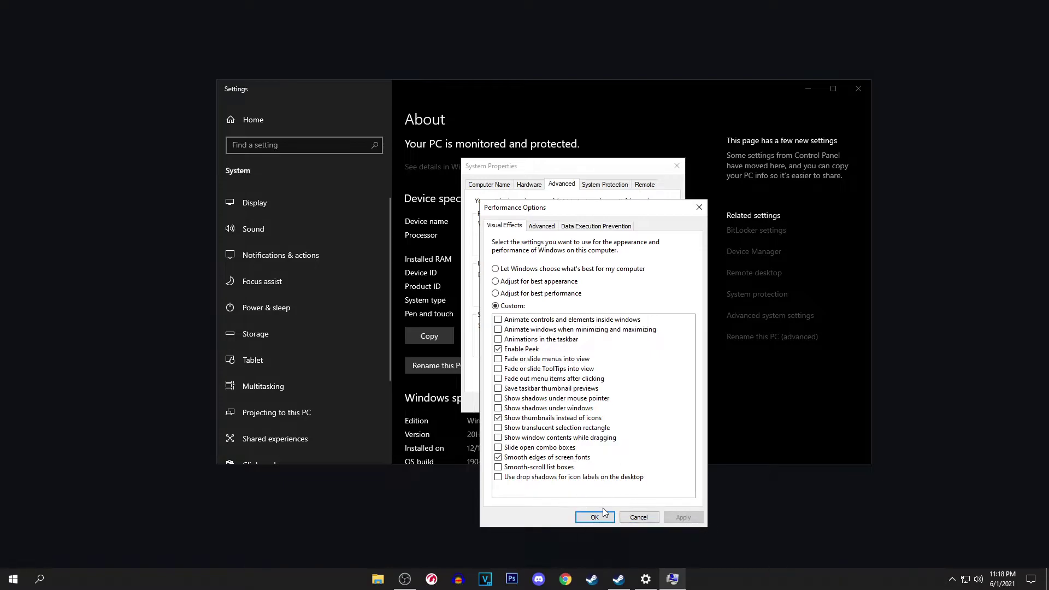
{"action": "left_click", "coordinate": [549, 227]}
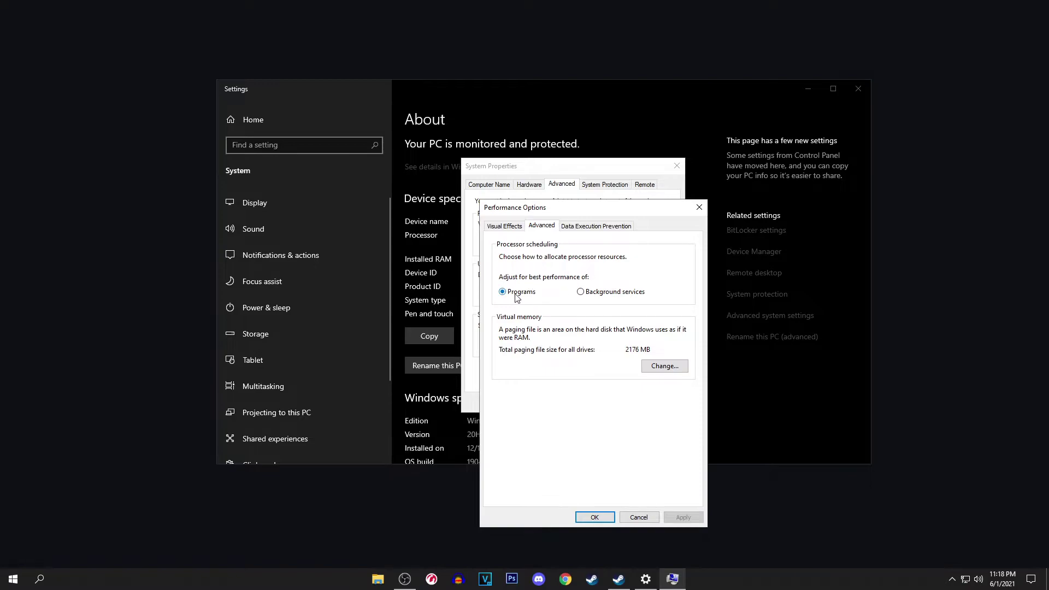
{"action": "left_click", "coordinate": [580, 227]}
{"action": "left_click", "coordinate": [504, 226]}
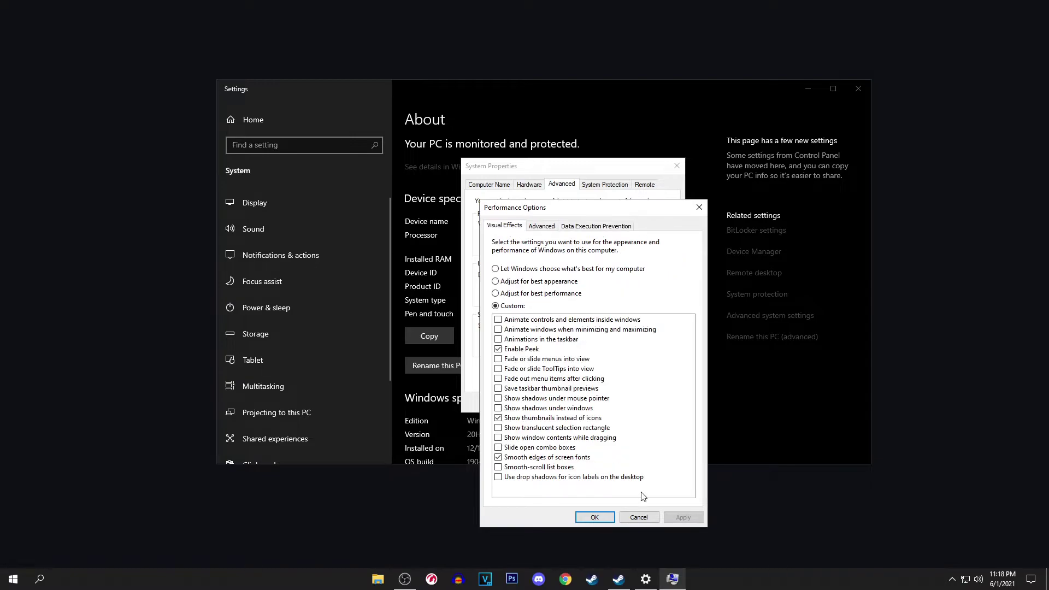
{"action": "left_click", "coordinate": [608, 519]}
{"action": "left_click", "coordinate": [579, 403]}
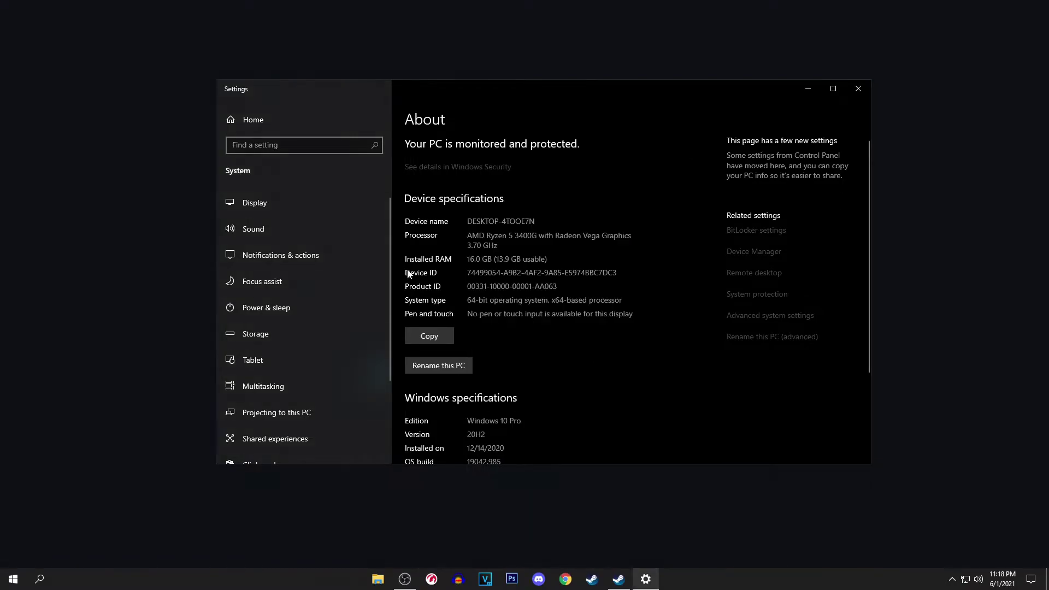
Launch QuickCPU by searching 'quick' and dismiss its new-version notice.
{"action": "left_click", "coordinate": [861, 91]}
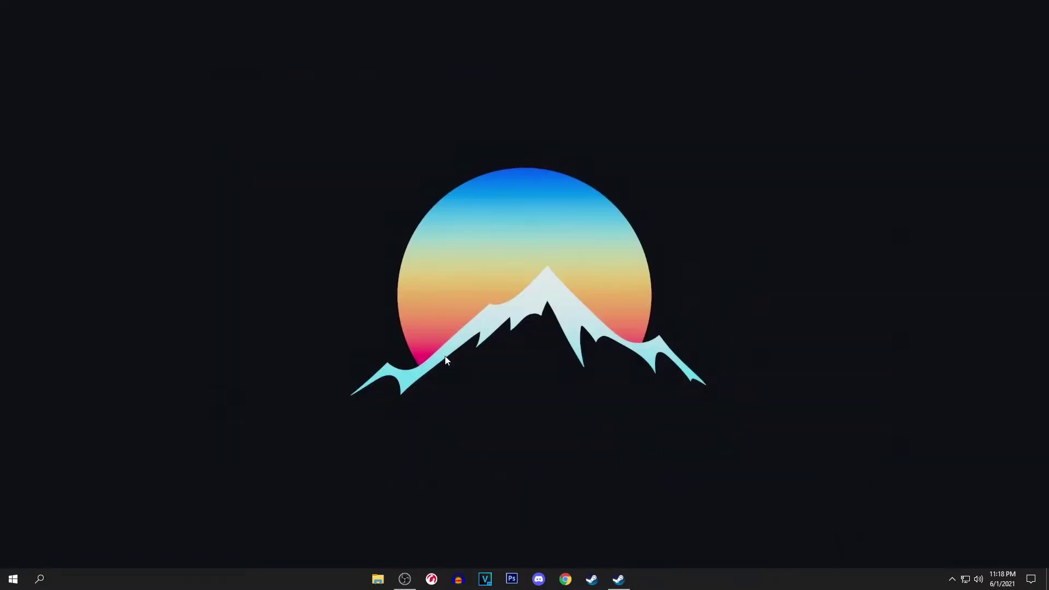
{"action": "left_click", "coordinate": [41, 579]}
{"action": "type", "text": "quick"}
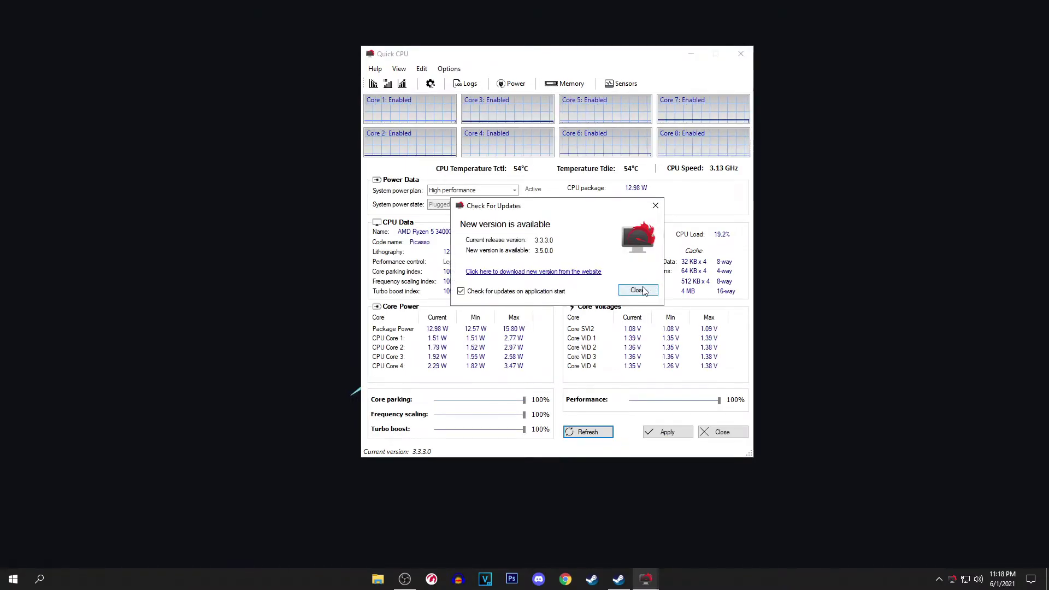
{"action": "left_click", "coordinate": [642, 291]}
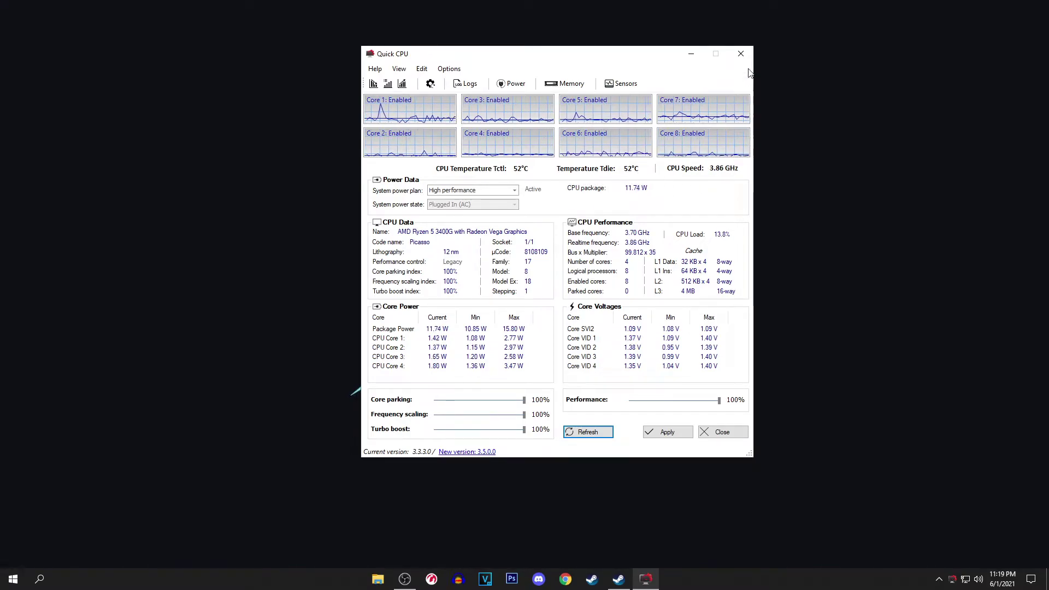
Launch CCleaner via 'cc' search, skipping the welcome screen and upgrade offer.
{"action": "left_click", "coordinate": [741, 54]}
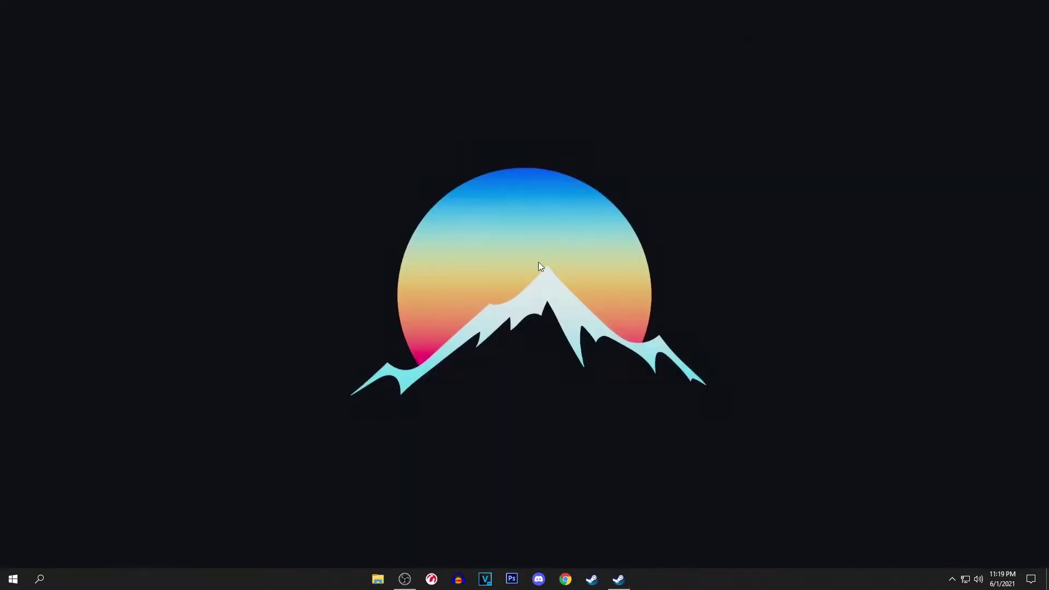
{"action": "left_click", "coordinate": [39, 579]}
{"action": "type", "text": "cc"}
{"action": "left_click", "coordinate": [108, 282]}
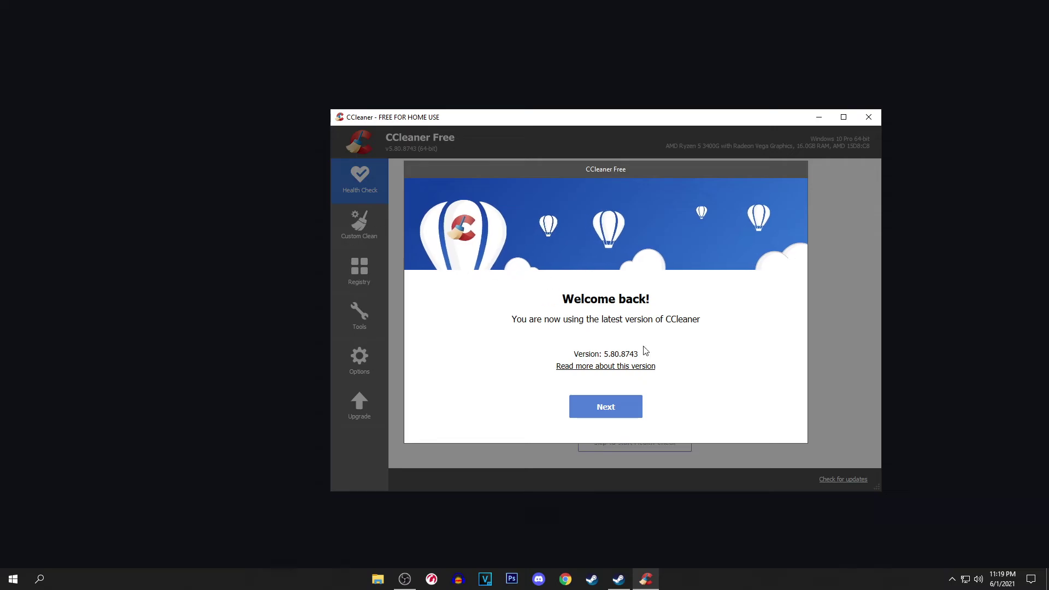
{"action": "left_click", "coordinate": [634, 407]}
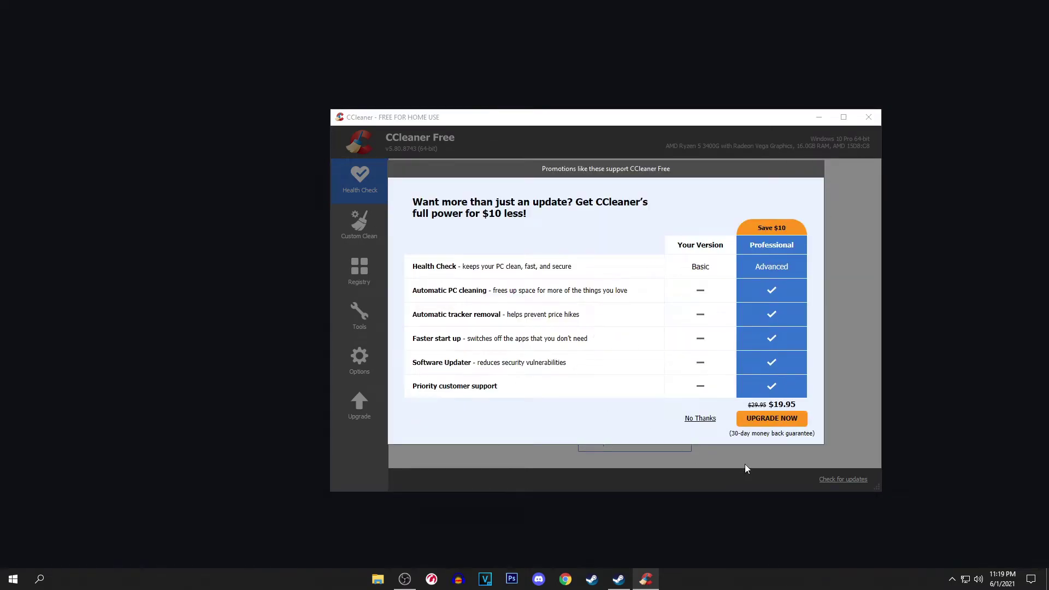
{"action": "left_click", "coordinate": [700, 419]}
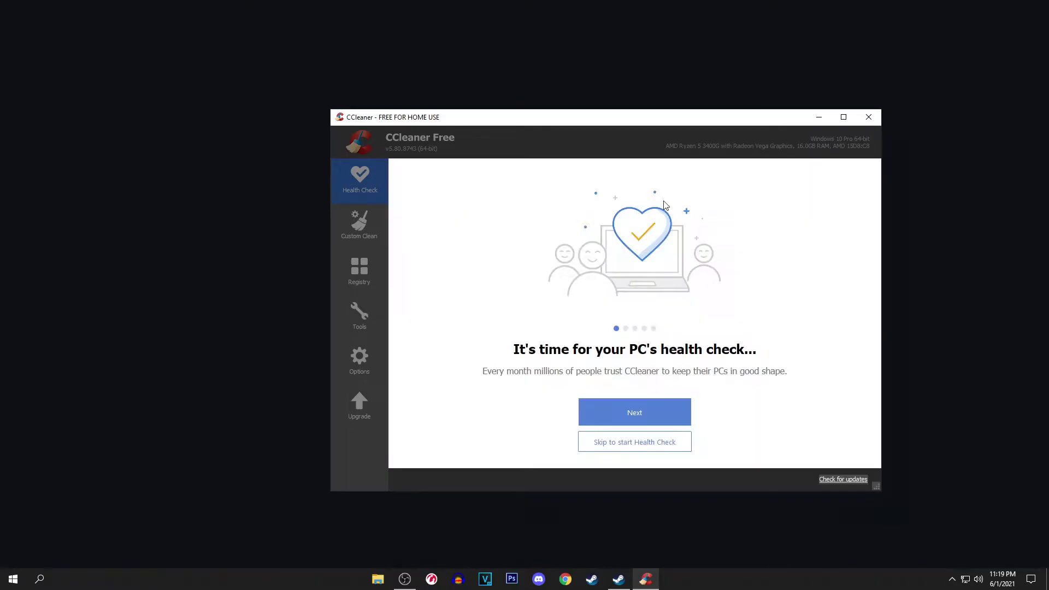
Analyze with Custom Clean and confirm deleting the junk files, freeing 3,823 MB.
{"action": "left_click", "coordinate": [375, 241]}
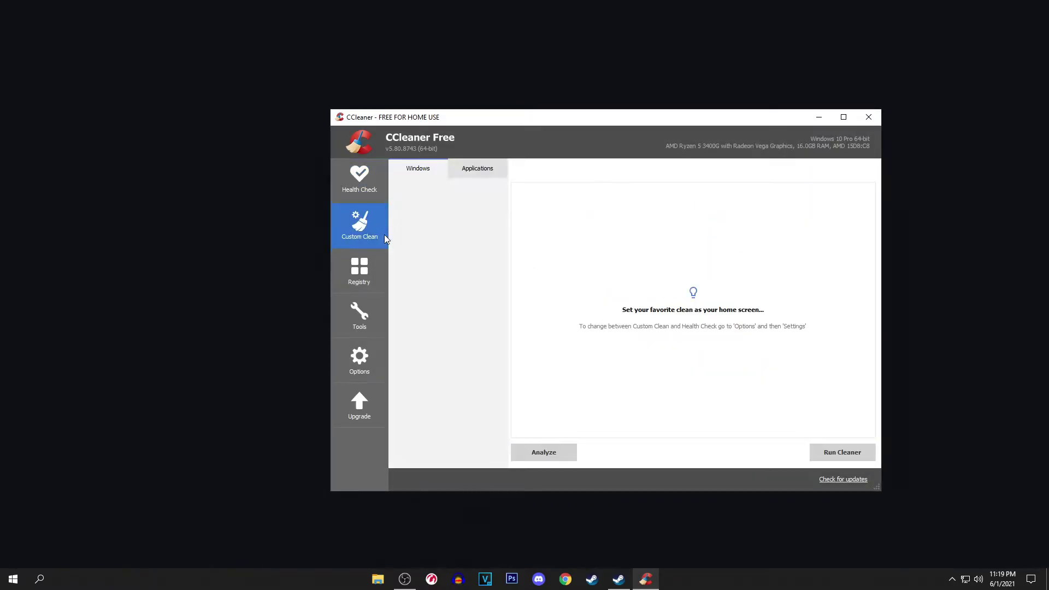
{"action": "left_click", "coordinate": [563, 452]}
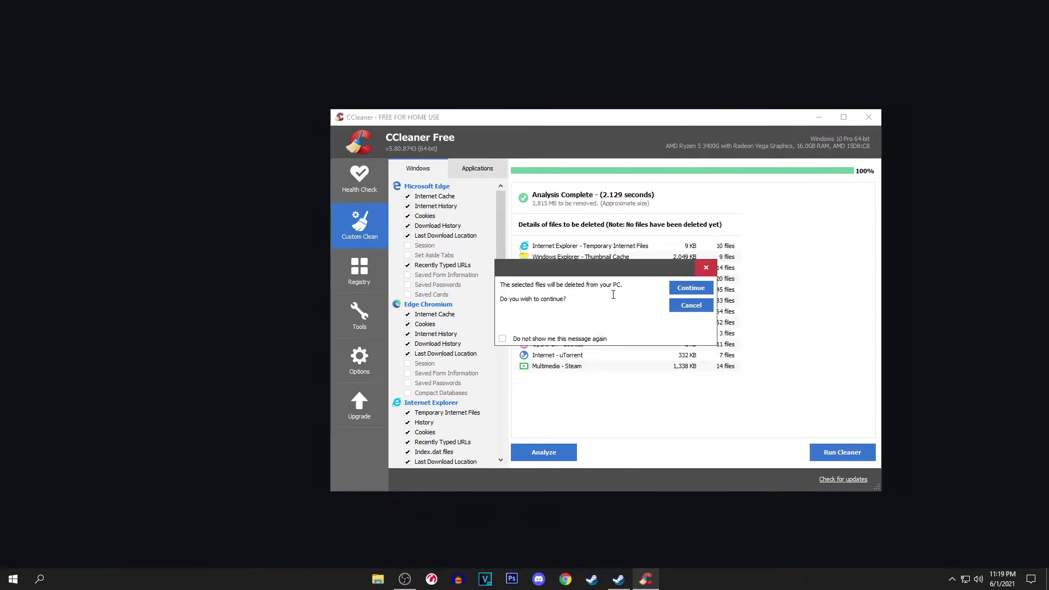
{"action": "left_click", "coordinate": [689, 308]}
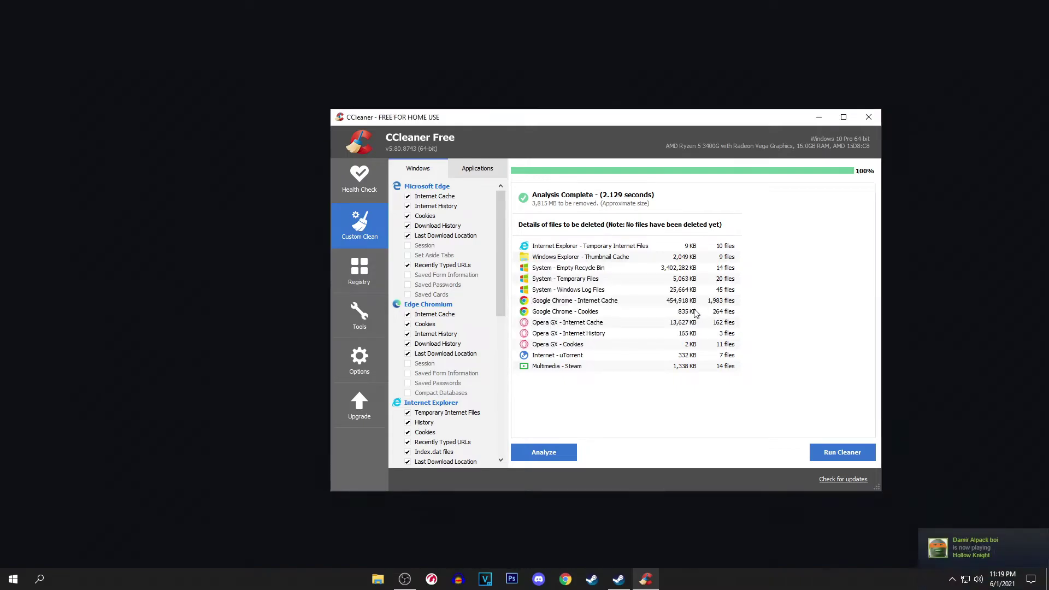
{"action": "left_click", "coordinate": [857, 453]}
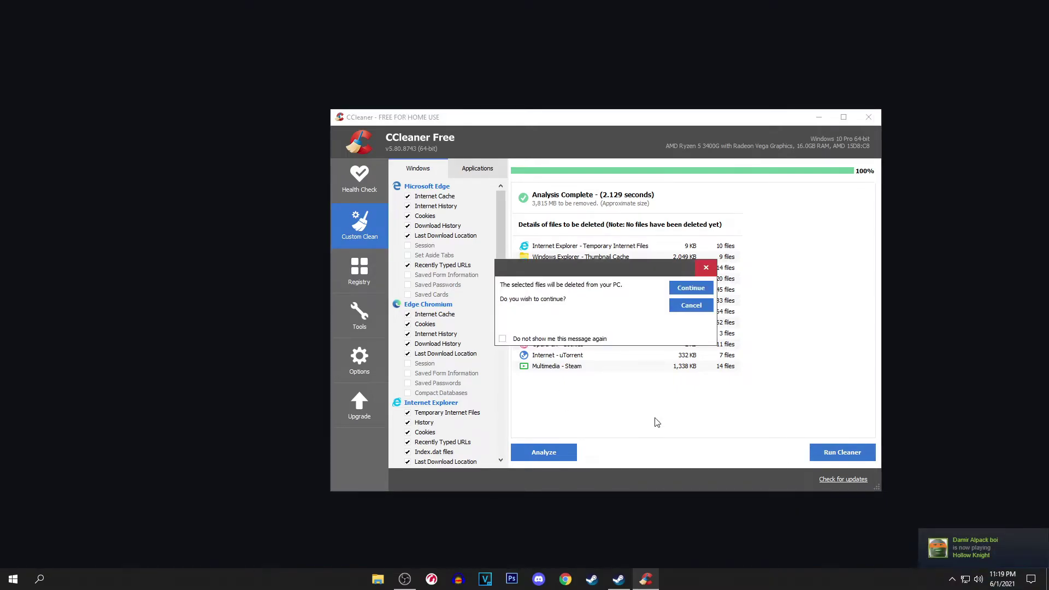
{"action": "left_click", "coordinate": [691, 308]}
{"action": "left_click", "coordinate": [842, 452]}
{"action": "left_click", "coordinate": [692, 290]}
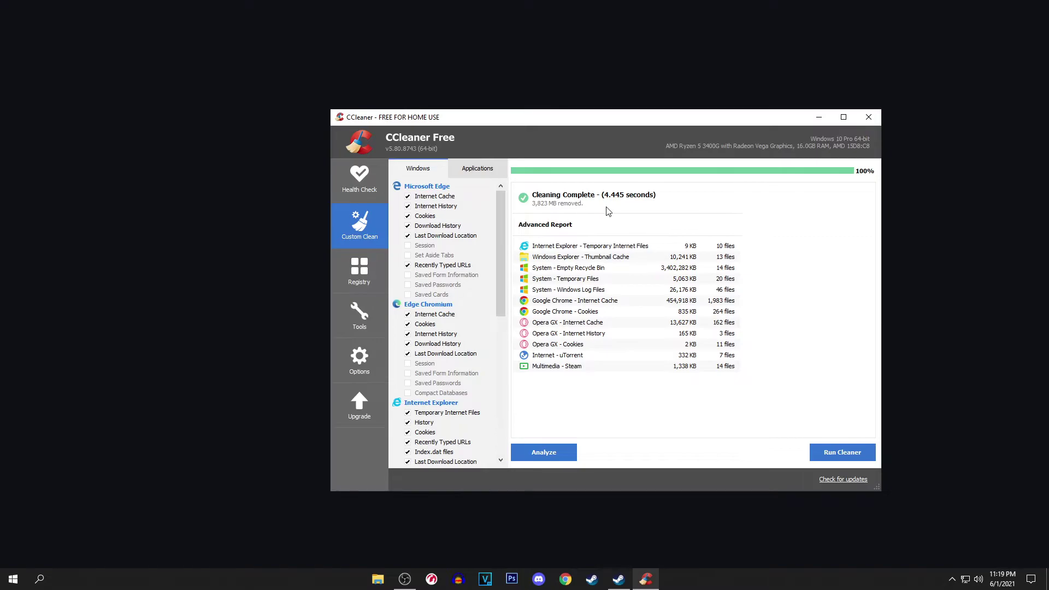
Scan the registry and fix all 72 selected issues without a backup.
{"action": "left_click", "coordinate": [360, 271]}
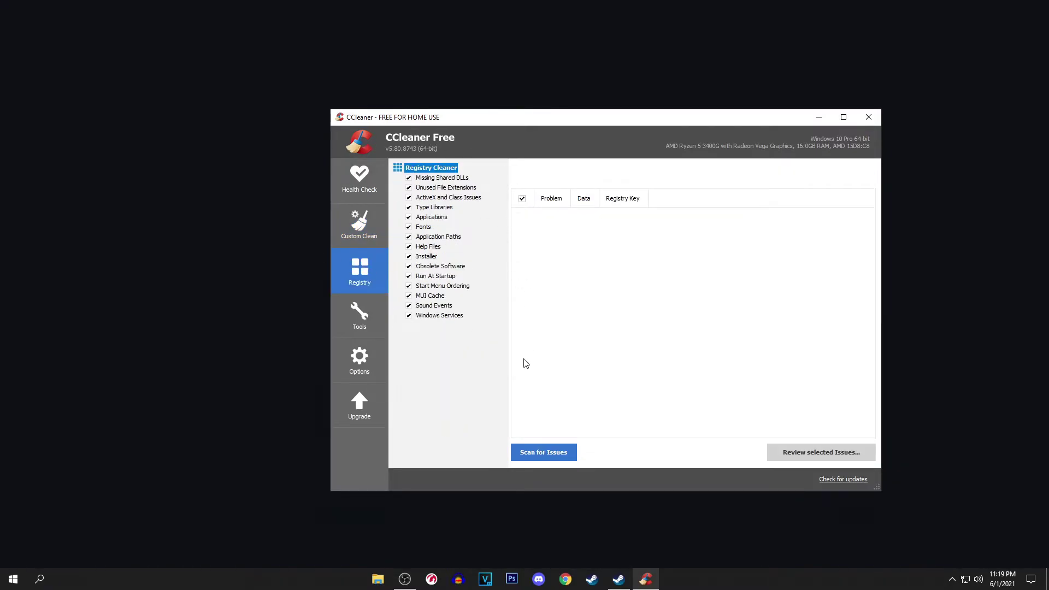
{"action": "left_click", "coordinate": [542, 452]}
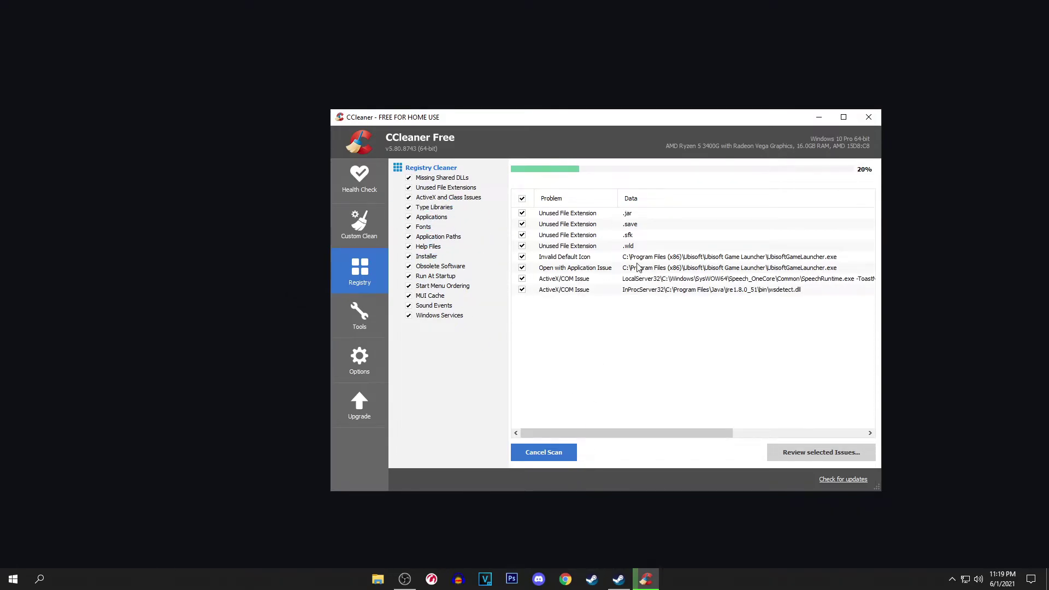
{"action": "left_click", "coordinate": [805, 456]}
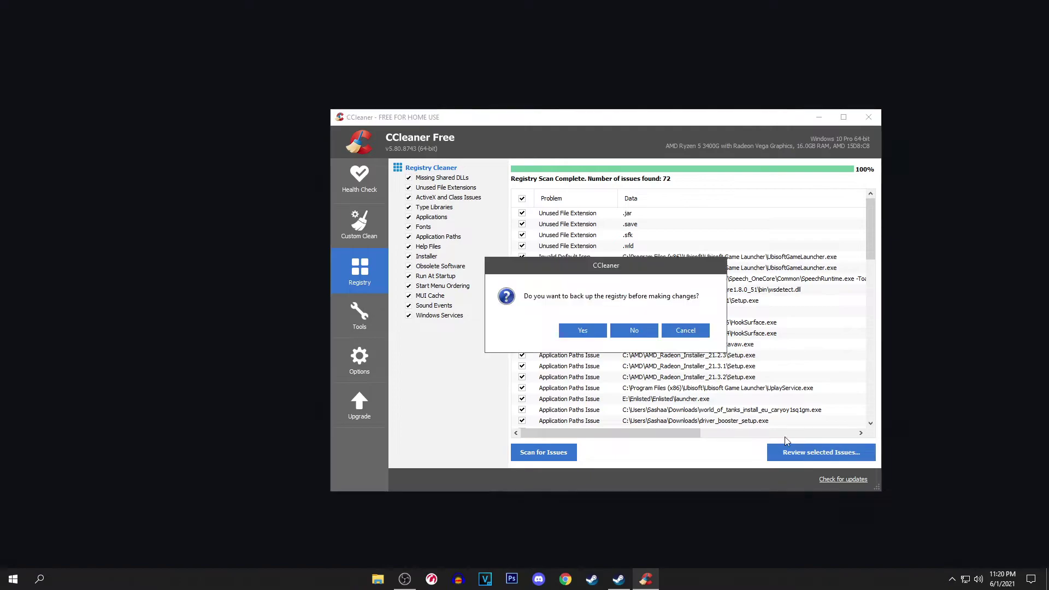
{"action": "left_click", "coordinate": [630, 331]}
{"action": "left_click", "coordinate": [620, 359]}
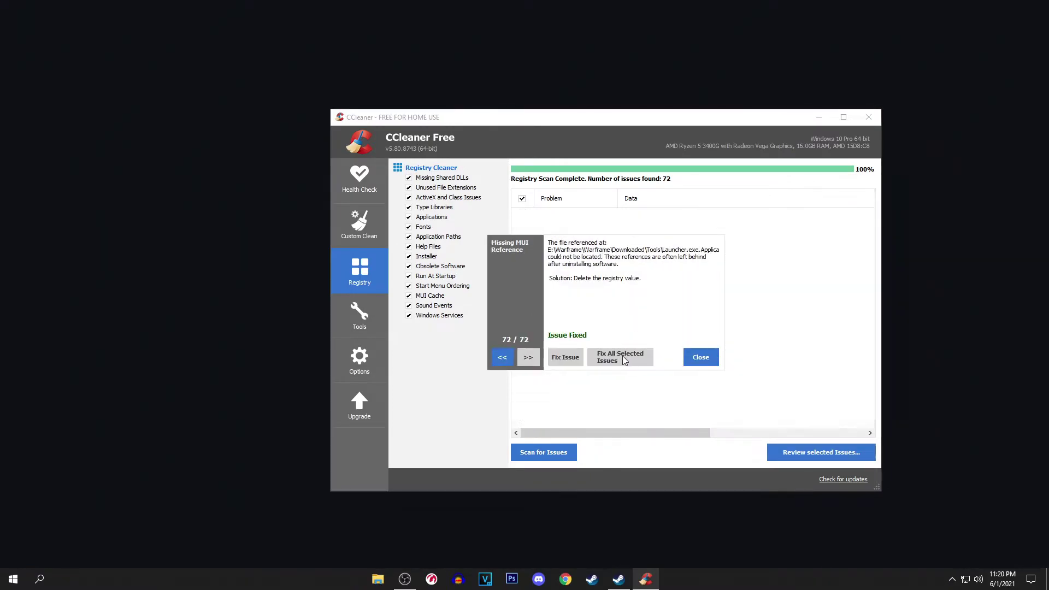
{"action": "left_click", "coordinate": [701, 357]}
{"action": "left_click", "coordinate": [360, 317]}
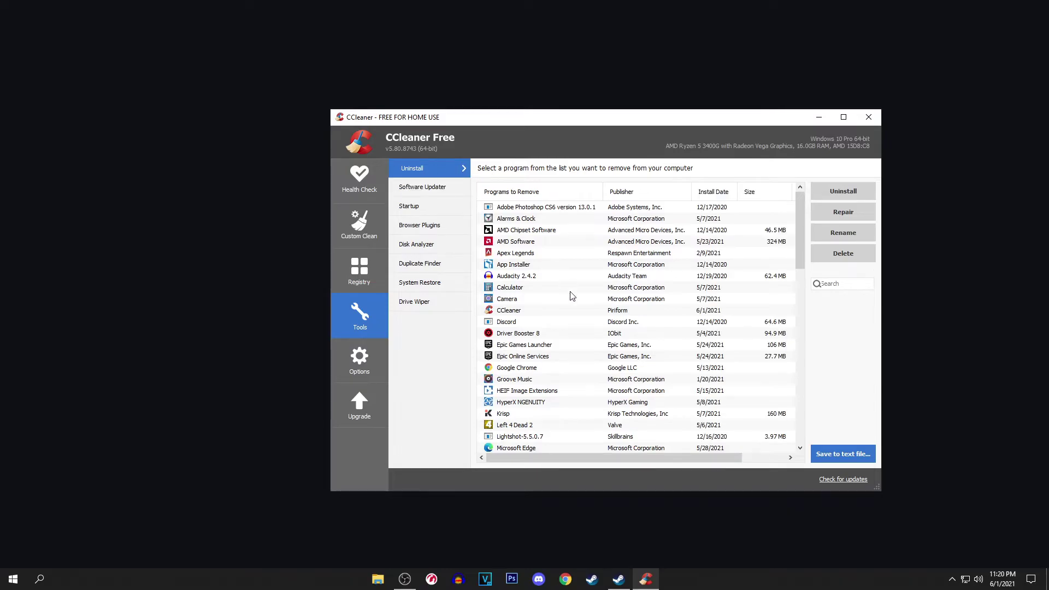
{"action": "scroll", "coordinate": [539, 353], "scroll_direction": "down", "scroll_amount": 3}
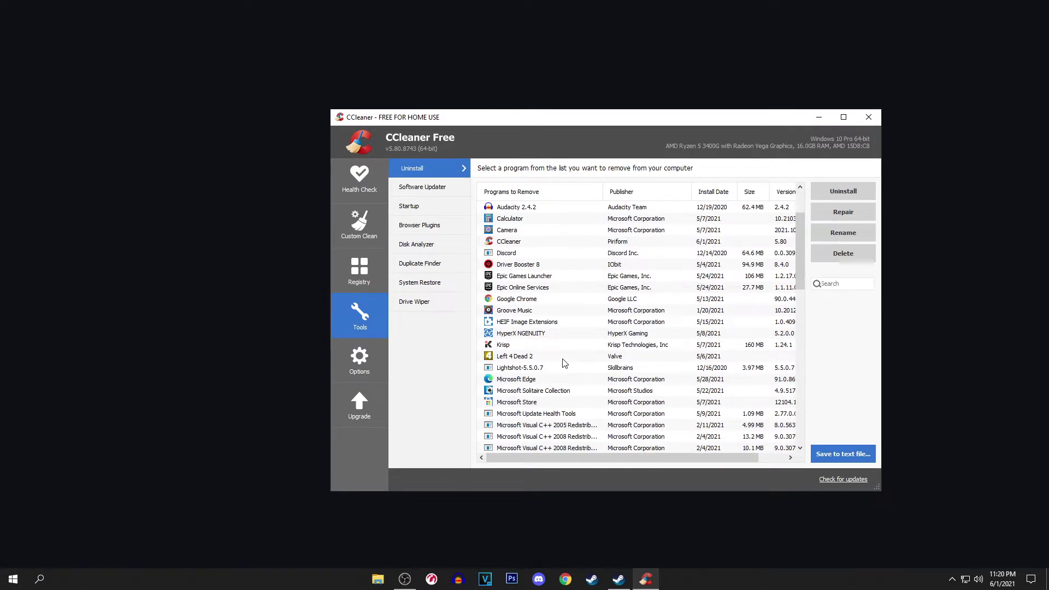
{"action": "scroll", "coordinate": [549, 340], "scroll_direction": "down", "scroll_amount": 7}
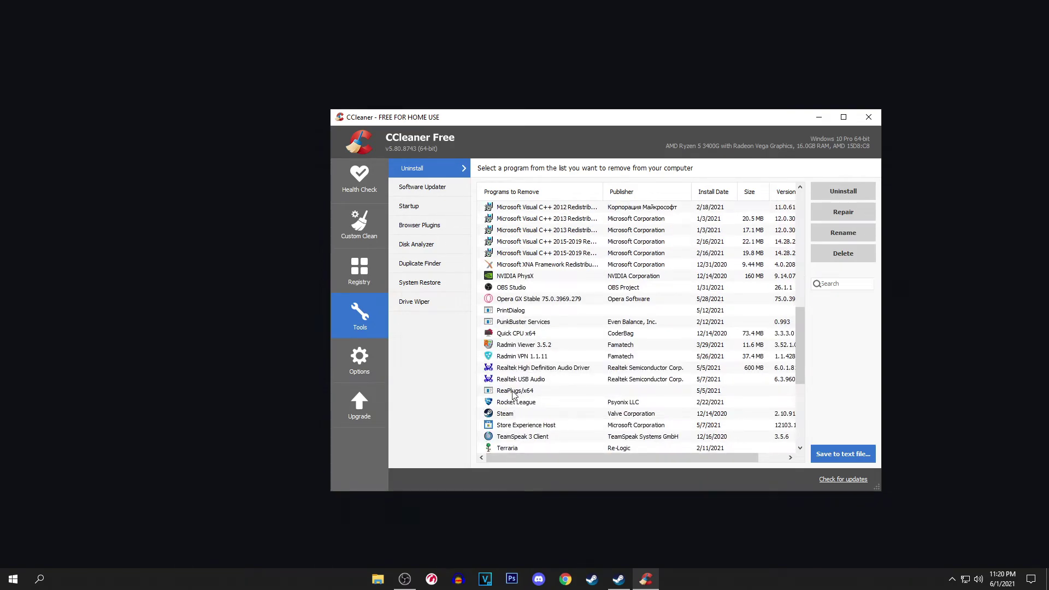
{"action": "left_click", "coordinate": [514, 392]}
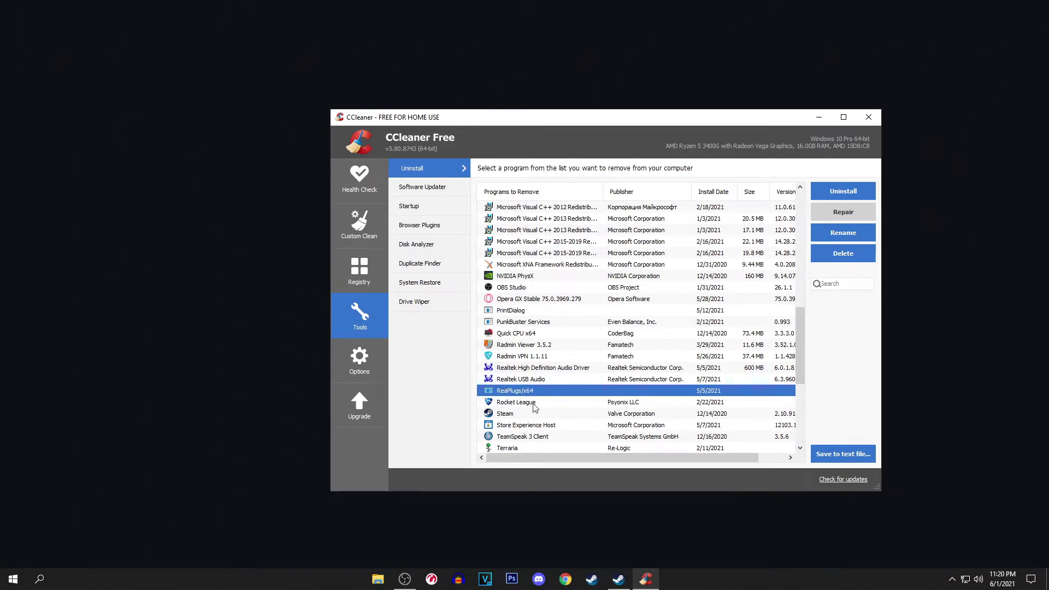
{"action": "scroll", "coordinate": [538, 407], "scroll_direction": "down", "scroll_amount": 6}
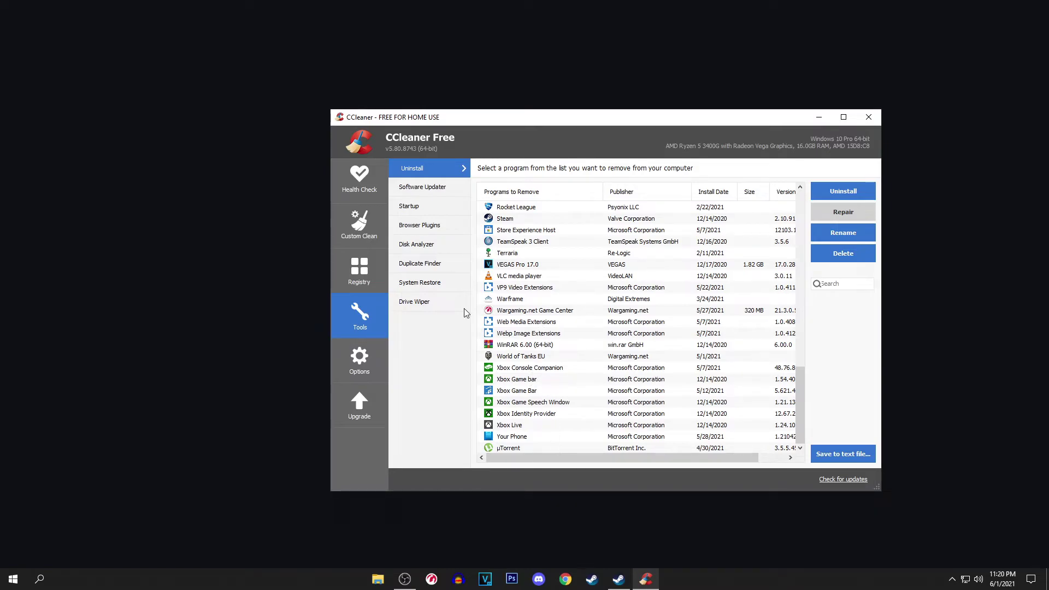
Look through Software Updater and the Startup tabs: scheduled tasks, services, context menu.
{"action": "left_click", "coordinate": [447, 189]}
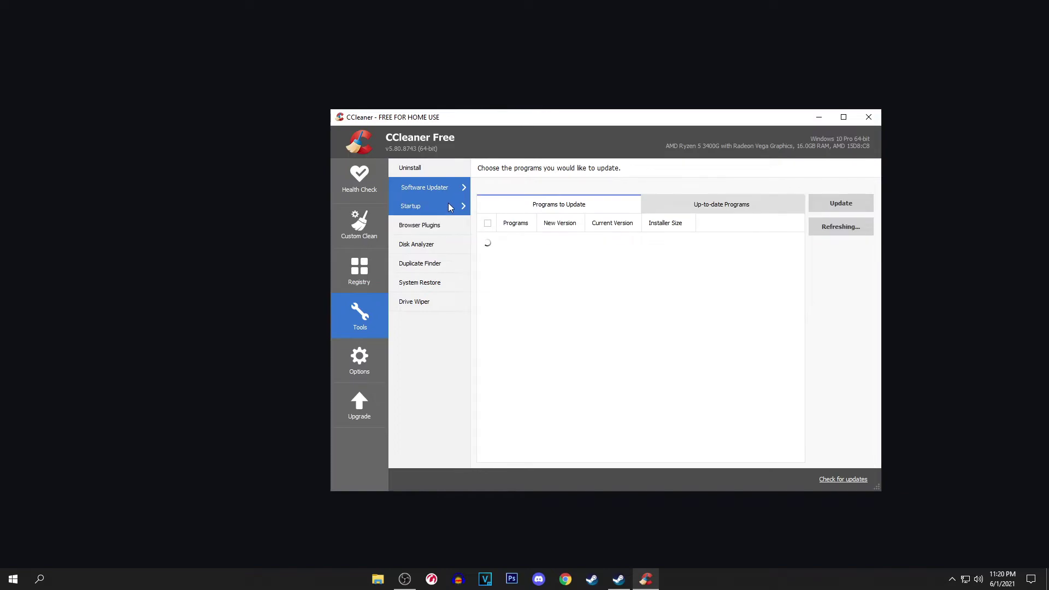
{"action": "left_click", "coordinate": [448, 206]}
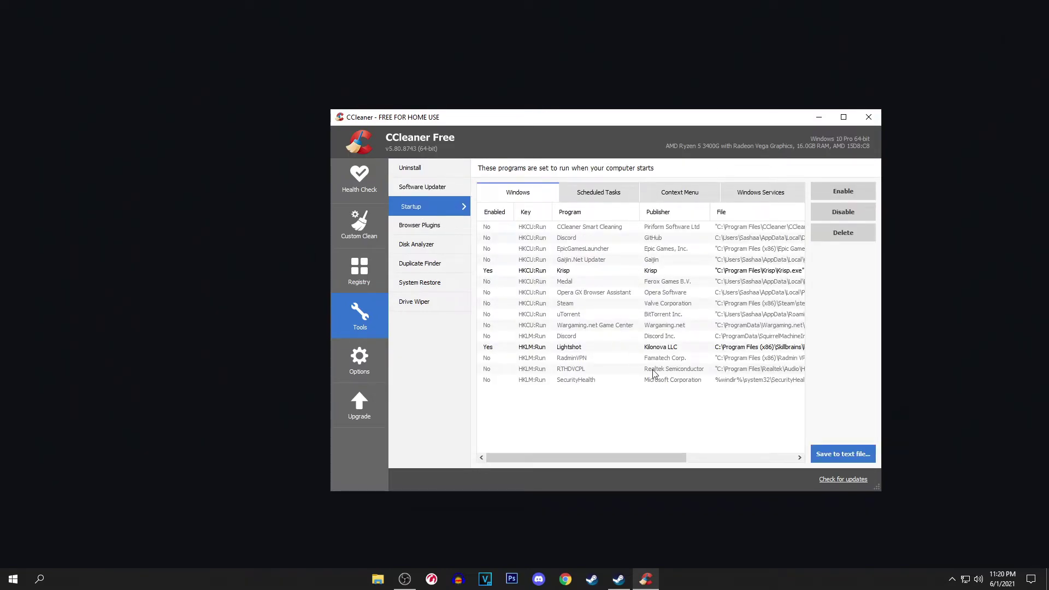
{"action": "left_click", "coordinate": [608, 198]}
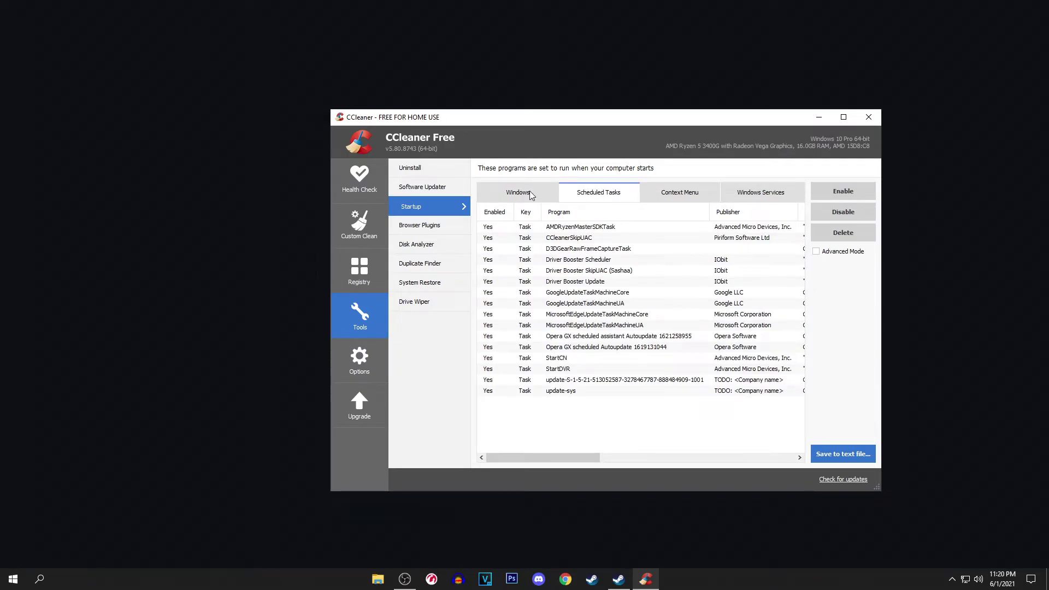
{"action": "left_click", "coordinate": [732, 198]}
{"action": "left_click", "coordinate": [682, 192]}
{"action": "left_click", "coordinate": [760, 192]}
{"action": "left_click", "coordinate": [547, 196]}
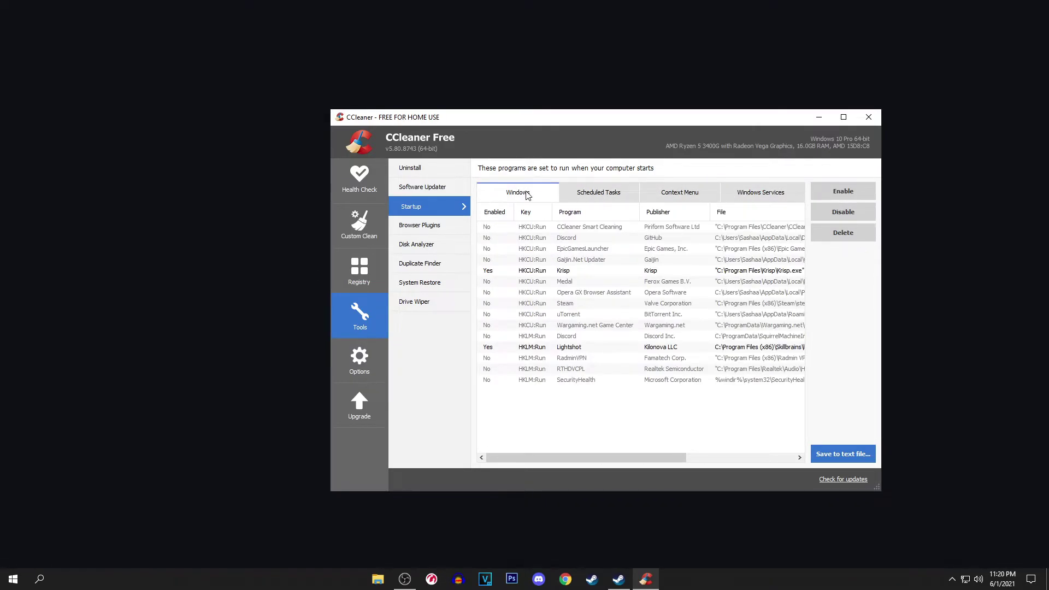
Browse Browser Plugins, Disk Analyzer, Duplicate Finder and the System Restore points.
{"action": "left_click", "coordinate": [436, 227]}
{"action": "left_click", "coordinate": [429, 244]}
{"action": "left_click", "coordinate": [437, 264]}
{"action": "left_click", "coordinate": [446, 290]}
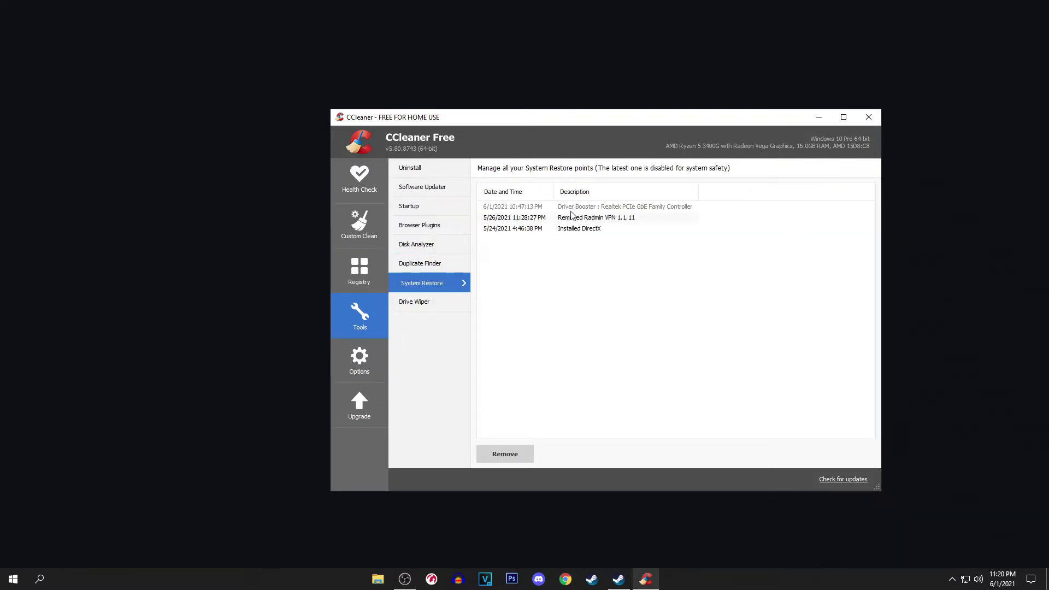
Close CCleaner and launch Windows Settings from the search's Top apps.
{"action": "left_click", "coordinate": [868, 116]}
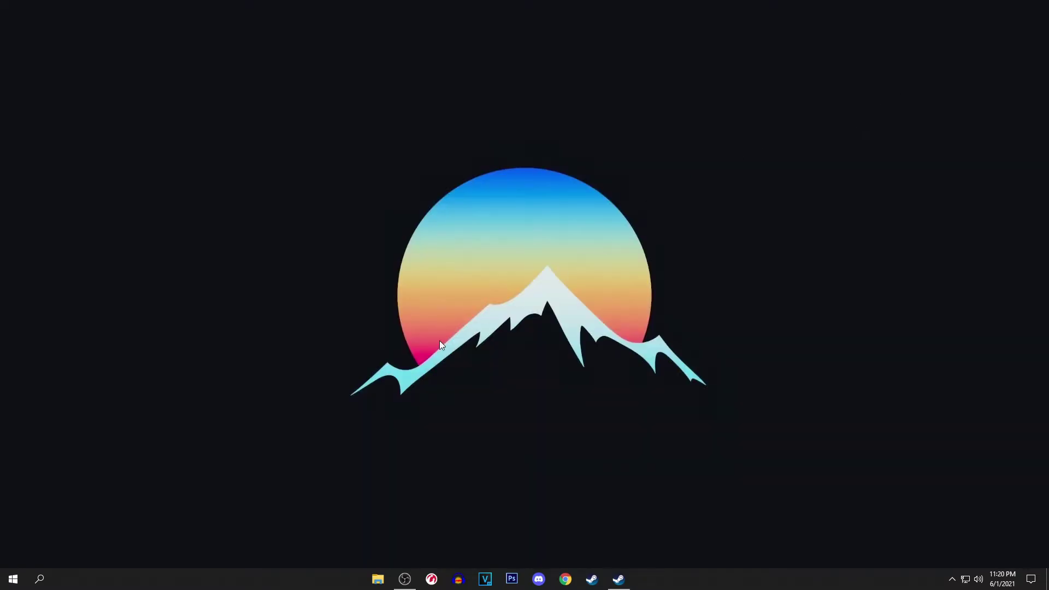
{"action": "left_click", "coordinate": [39, 579]}
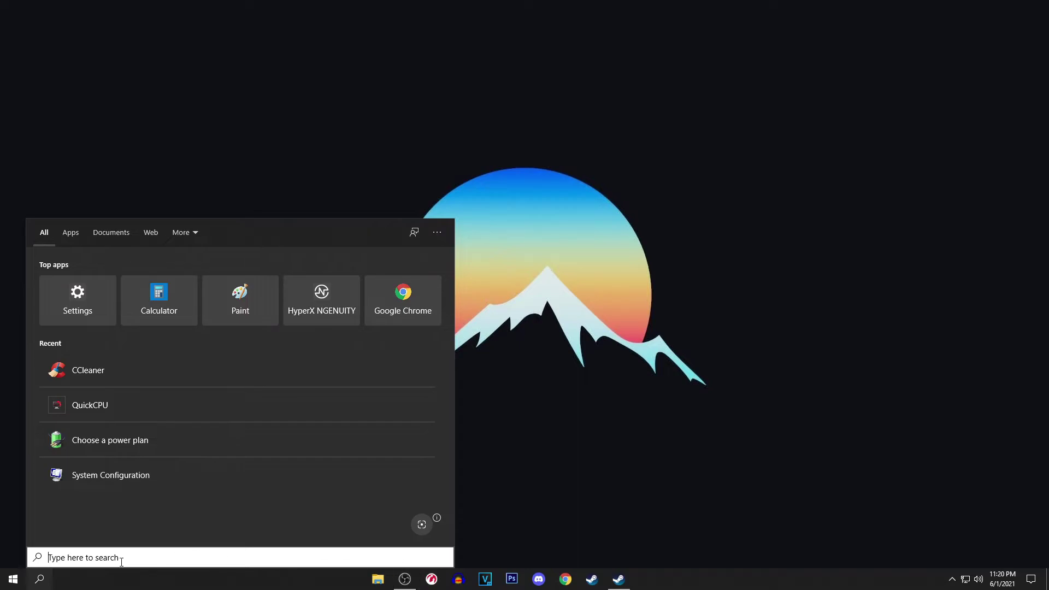
{"action": "left_click", "coordinate": [81, 306]}
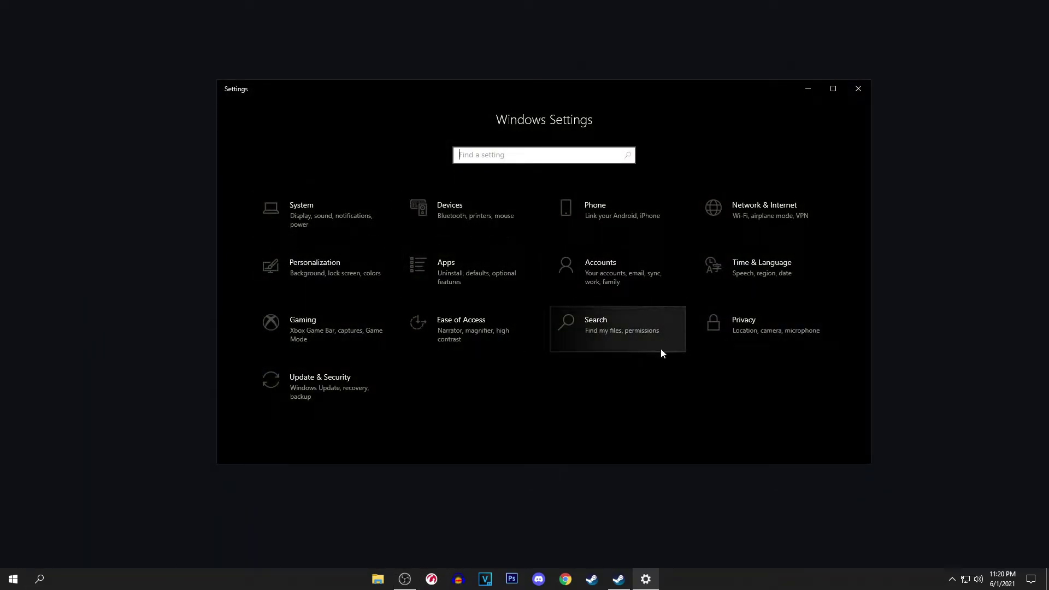
Enter Privacy settings and browse the Location and Camera permission pages.
{"action": "left_click", "coordinate": [735, 323]}
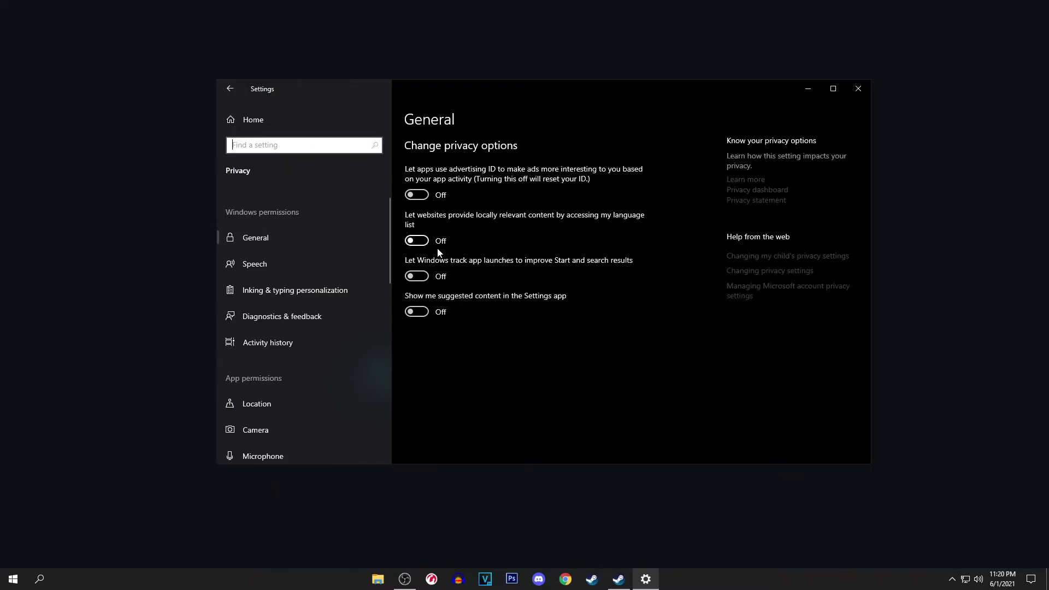
{"action": "left_click", "coordinate": [278, 402]}
{"action": "scroll", "coordinate": [429, 197], "scroll_direction": "down", "scroll_amount": 5}
{"action": "scroll", "coordinate": [413, 338], "scroll_direction": "up", "scroll_amount": 3}
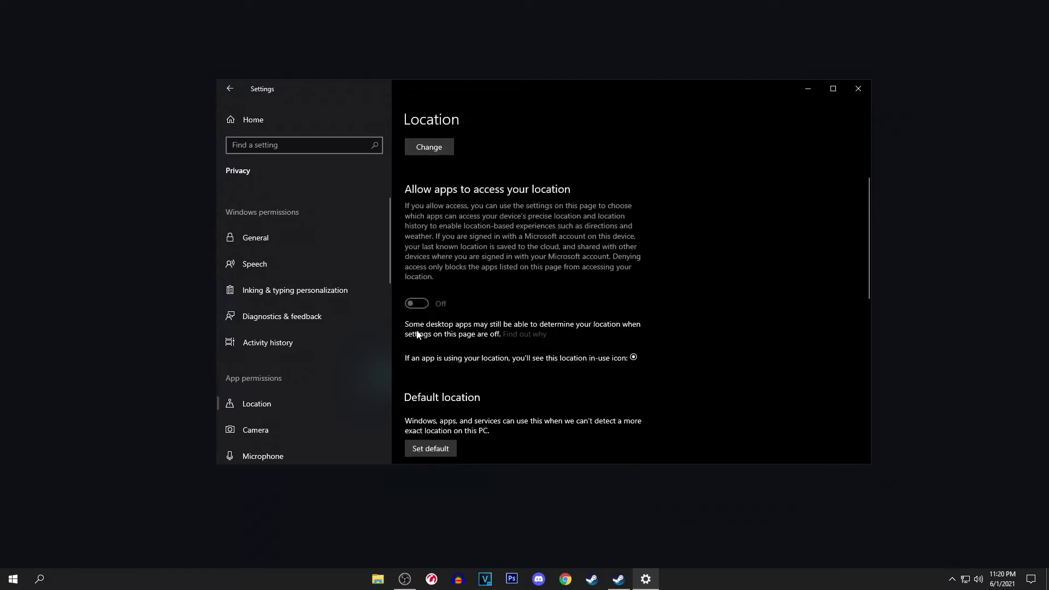
{"action": "left_click", "coordinate": [278, 431]}
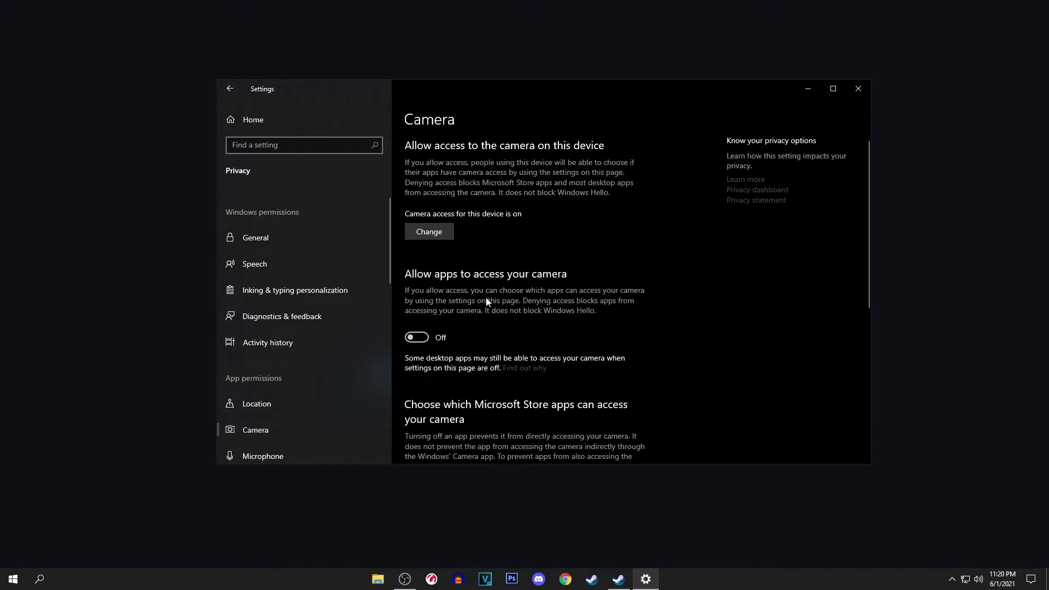
{"action": "scroll", "coordinate": [415, 339], "scroll_direction": "down", "scroll_amount": 2}
{"action": "scroll", "coordinate": [353, 387], "scroll_direction": "down", "scroll_amount": 3}
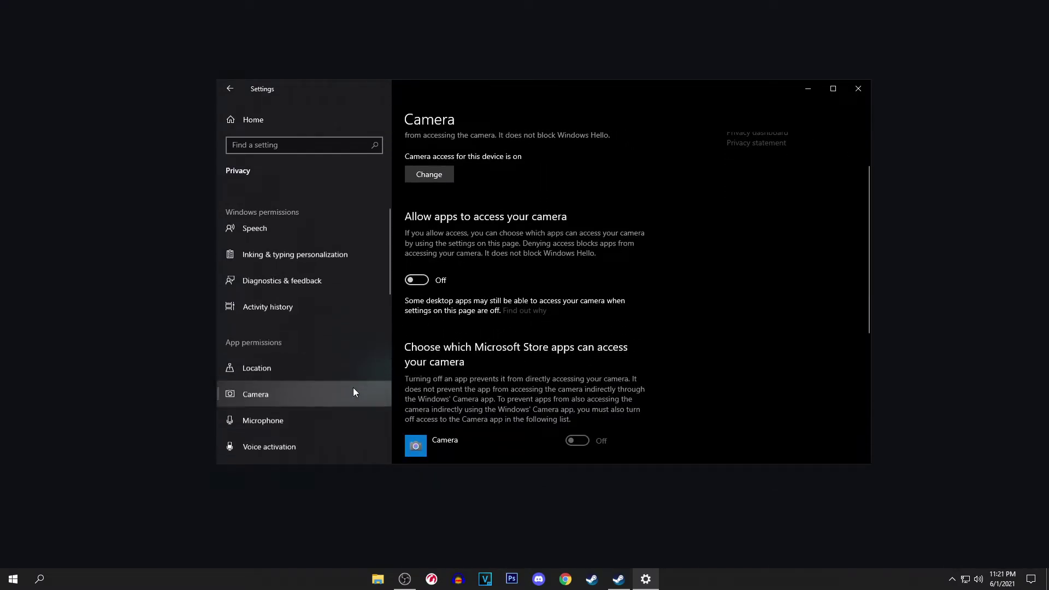
On the Microphone page, block Xbox Game Bar and review the apps with microphone access.
{"action": "left_click", "coordinate": [264, 379]}
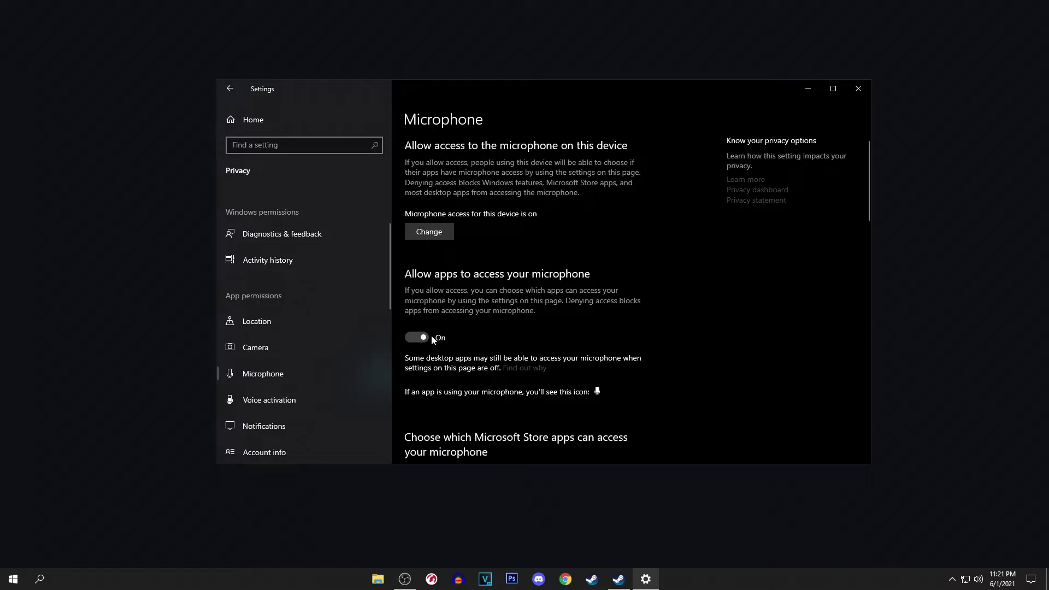
{"action": "scroll", "coordinate": [433, 337], "scroll_direction": "down", "scroll_amount": 5}
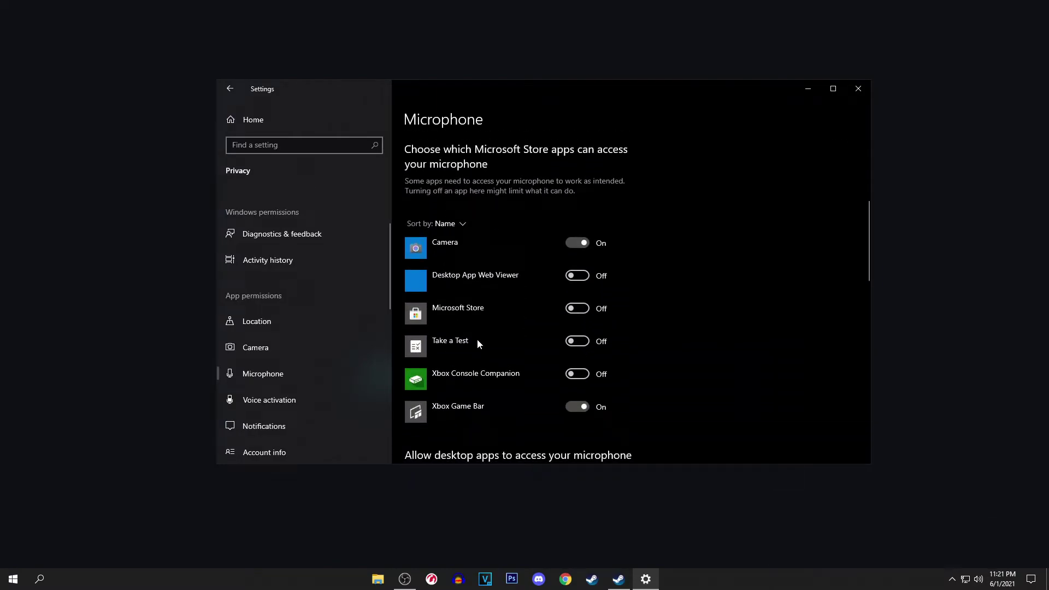
{"action": "left_click", "coordinate": [585, 409]}
{"action": "scroll", "coordinate": [459, 353], "scroll_direction": "down", "scroll_amount": 4}
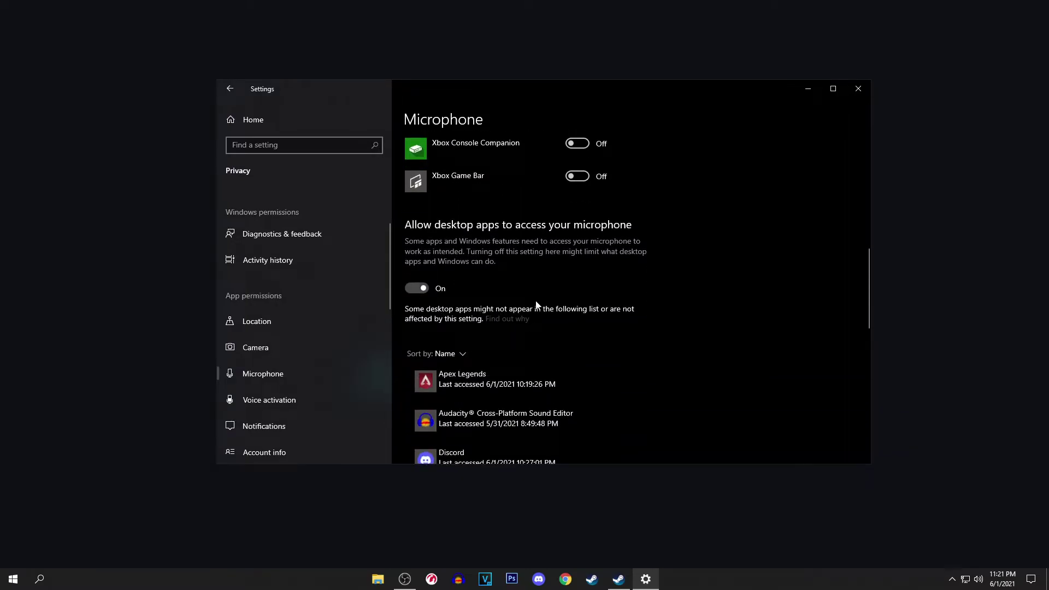
{"action": "scroll", "coordinate": [536, 304], "scroll_direction": "up", "scroll_amount": 8}
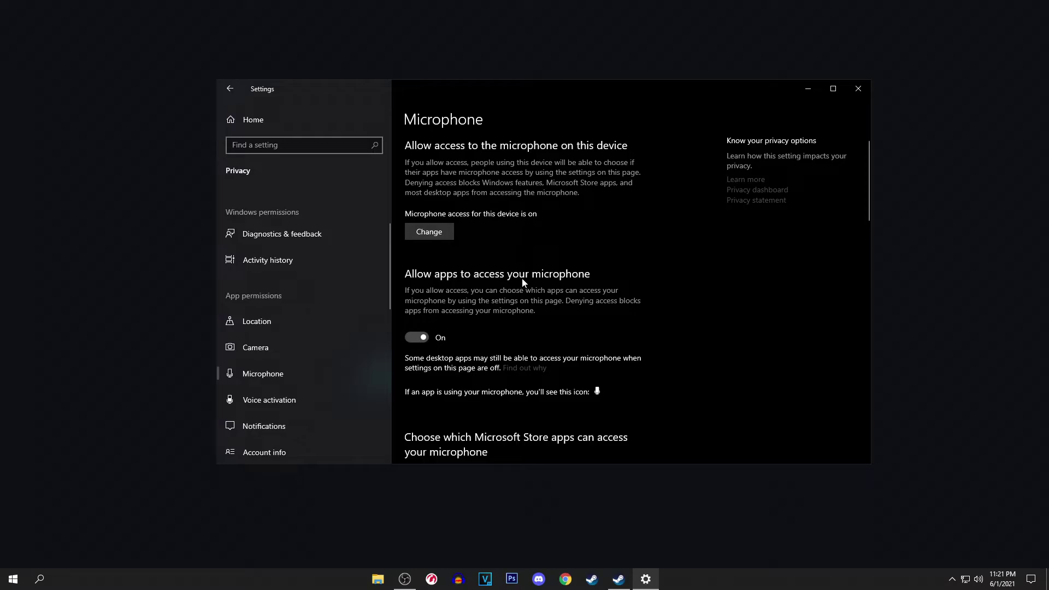
{"action": "scroll", "coordinate": [490, 278], "scroll_direction": "down", "scroll_amount": 10}
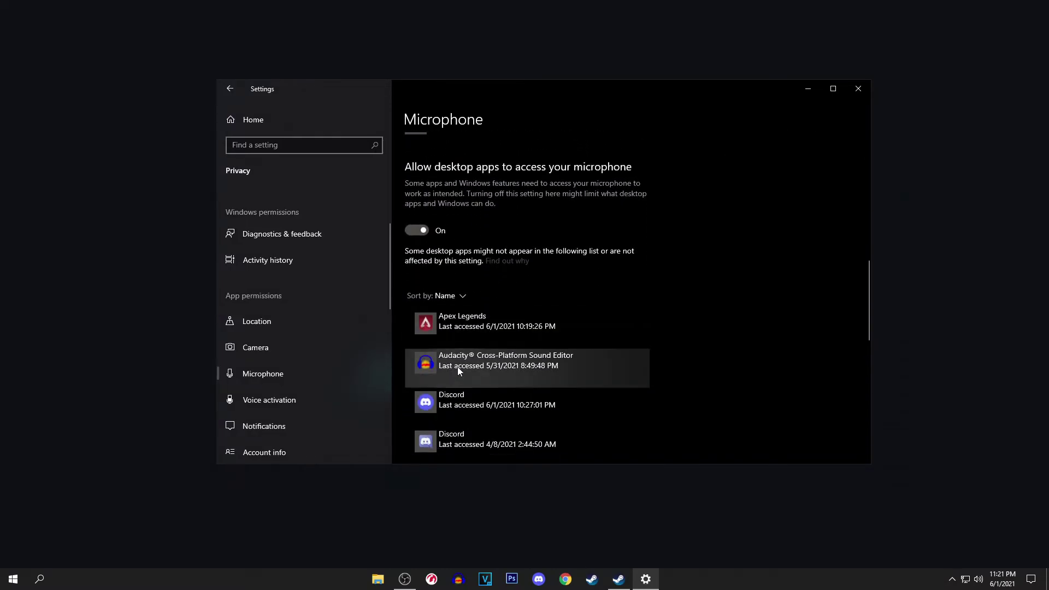
{"action": "scroll", "coordinate": [493, 319], "scroll_direction": "down", "scroll_amount": 2}
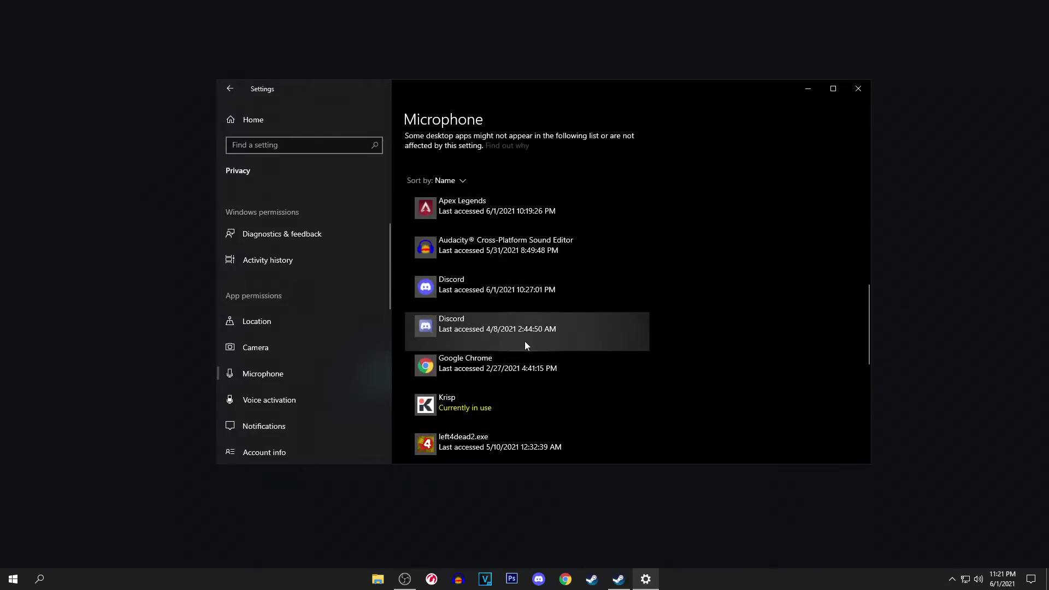
{"action": "scroll", "coordinate": [491, 306], "scroll_direction": "down", "scroll_amount": 8}
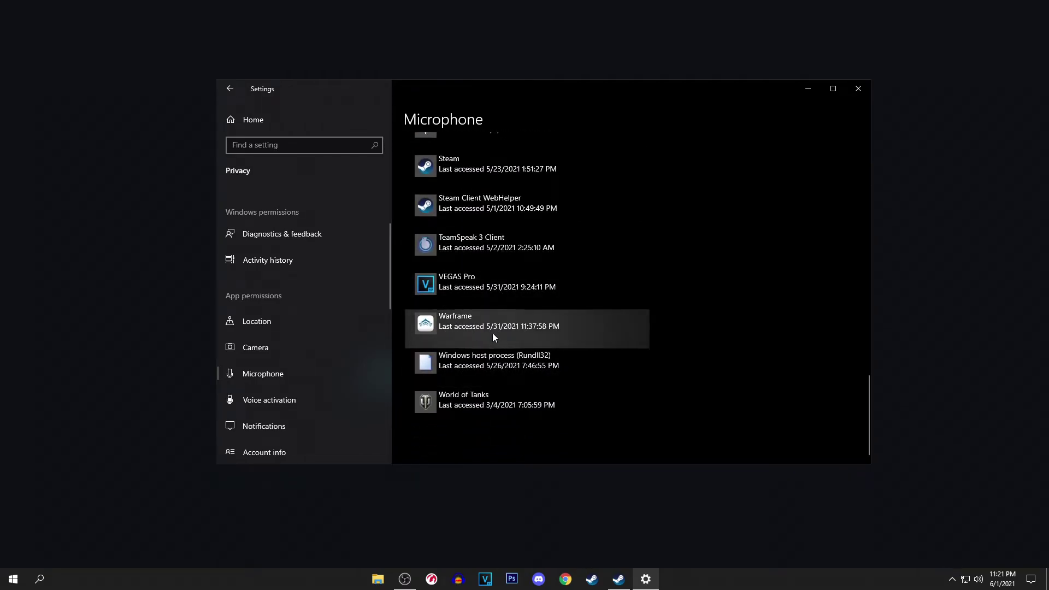
{"action": "scroll", "coordinate": [516, 365], "scroll_direction": "up", "scroll_amount": 6}
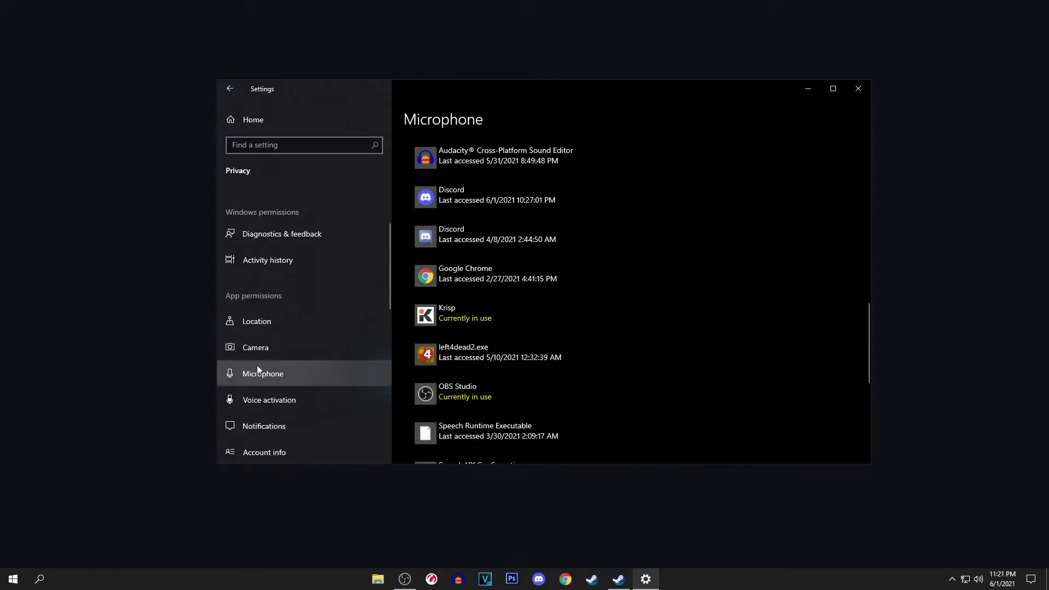
Check the Voice activation, Notifications, Account info, Contacts and Calendar privacy pages.
{"action": "left_click", "coordinate": [291, 401]}
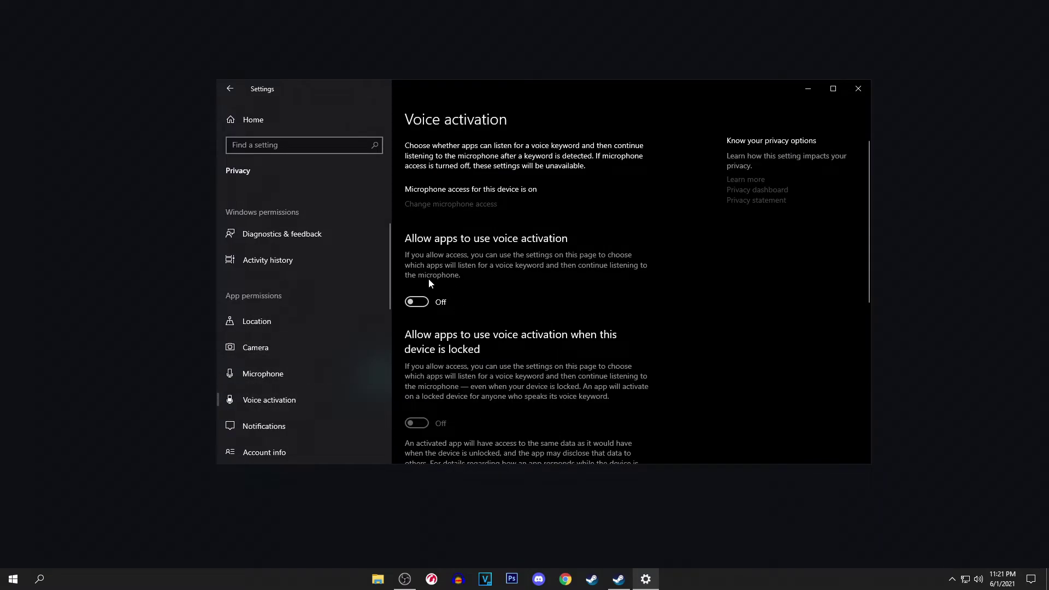
{"action": "left_click", "coordinate": [280, 431]}
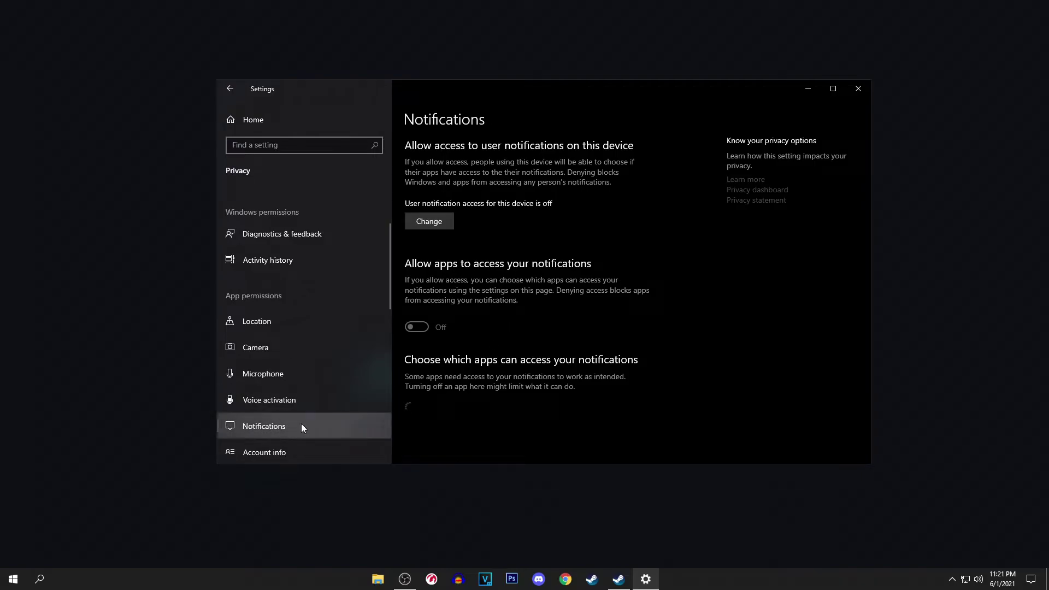
{"action": "scroll", "coordinate": [265, 411], "scroll_direction": "down", "scroll_amount": 2}
{"action": "left_click", "coordinate": [264, 411]}
{"action": "scroll", "coordinate": [270, 403], "scroll_direction": "down", "scroll_amount": 2}
{"action": "left_click", "coordinate": [257, 351]}
{"action": "scroll", "coordinate": [422, 312], "scroll_direction": "down", "scroll_amount": 1}
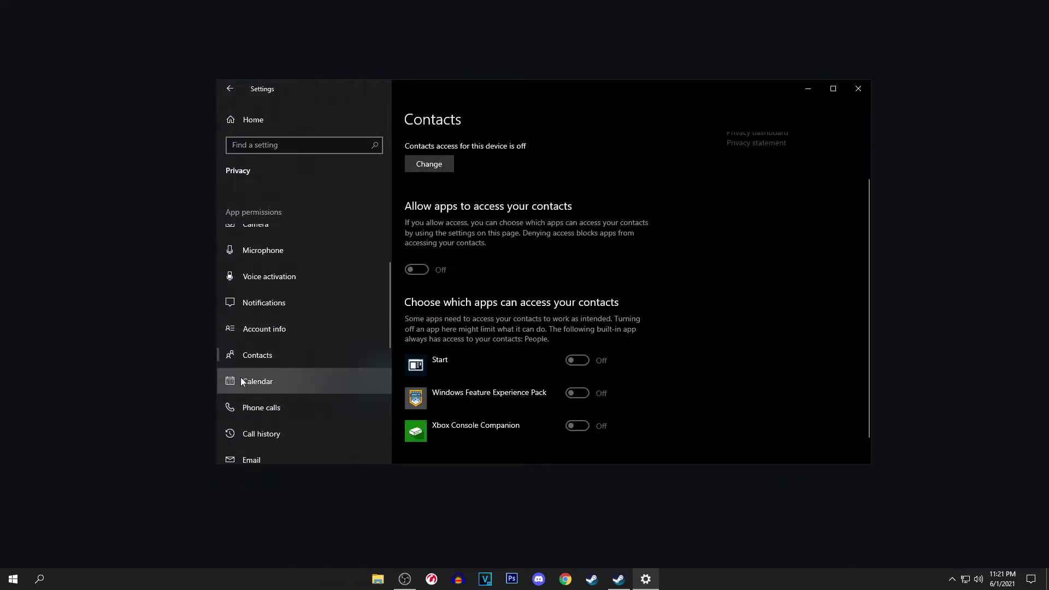
{"action": "left_click", "coordinate": [314, 374]}
{"action": "scroll", "coordinate": [404, 295], "scroll_direction": "down", "scroll_amount": 1}
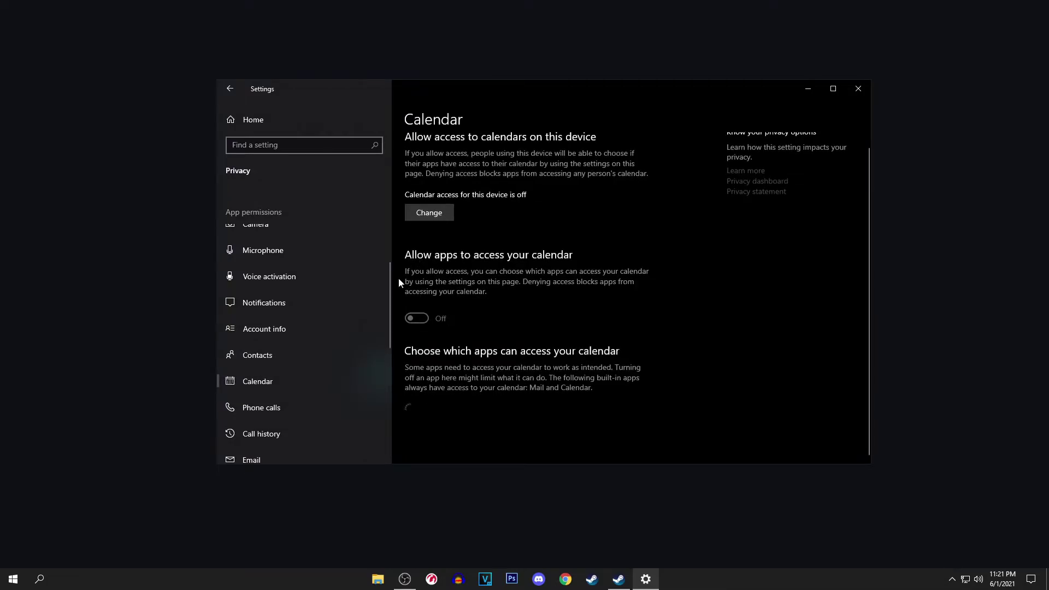
Check the Phone calls, Call history, Email, Tasks, Radios and Messaging privacy pages.
{"action": "left_click", "coordinate": [263, 410]}
{"action": "scroll", "coordinate": [418, 341], "scroll_direction": "down", "scroll_amount": 2}
{"action": "left_click", "coordinate": [261, 424]}
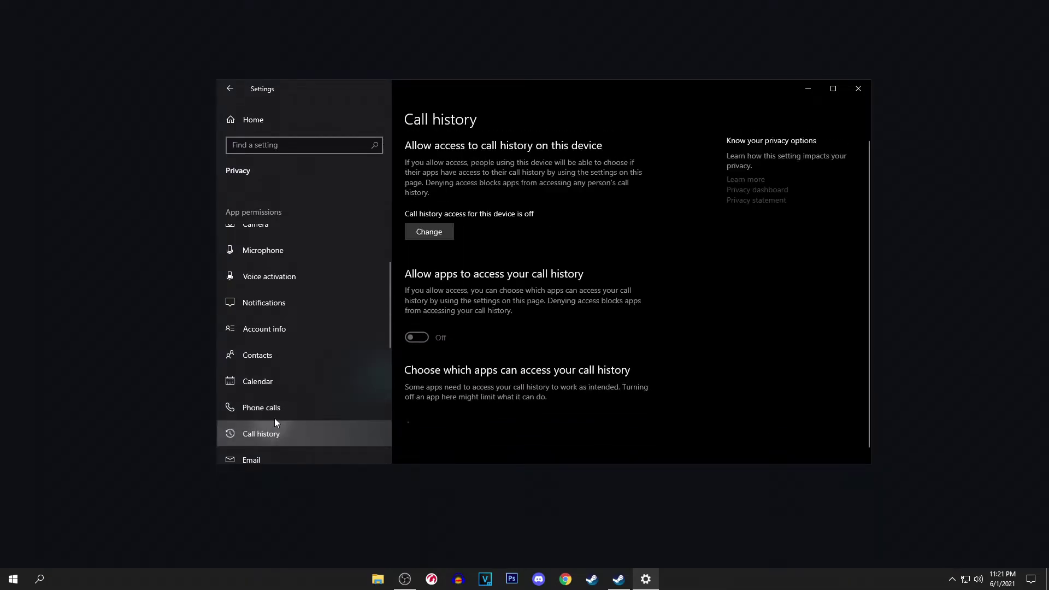
{"action": "scroll", "coordinate": [461, 299], "scroll_direction": "down", "scroll_amount": 1}
{"action": "left_click", "coordinate": [273, 458]}
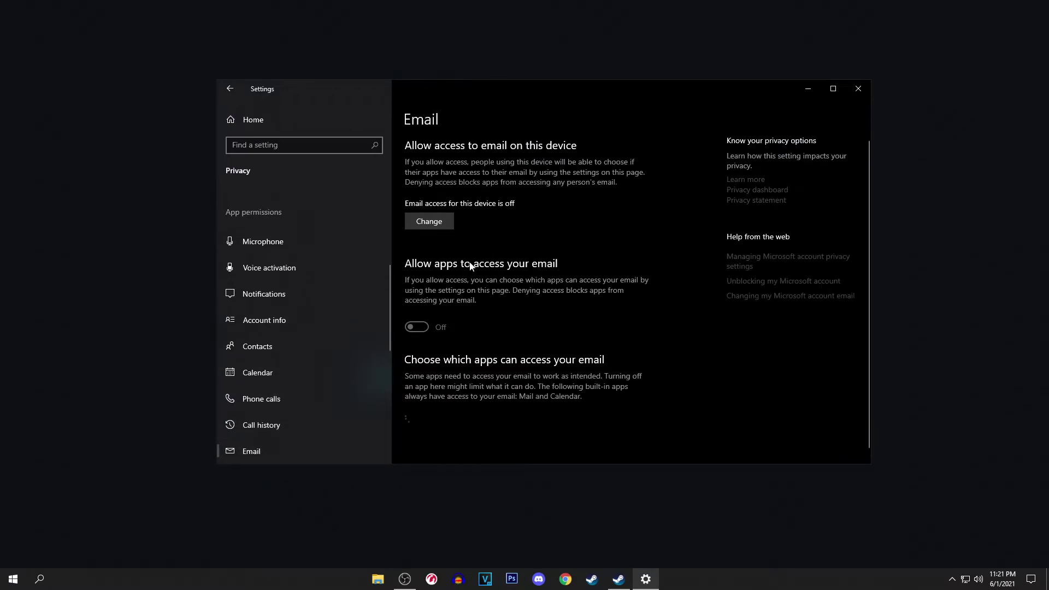
{"action": "scroll", "coordinate": [476, 279], "scroll_direction": "down", "scroll_amount": 1}
{"action": "scroll", "coordinate": [327, 405], "scroll_direction": "down", "scroll_amount": 5}
{"action": "left_click", "coordinate": [283, 355]}
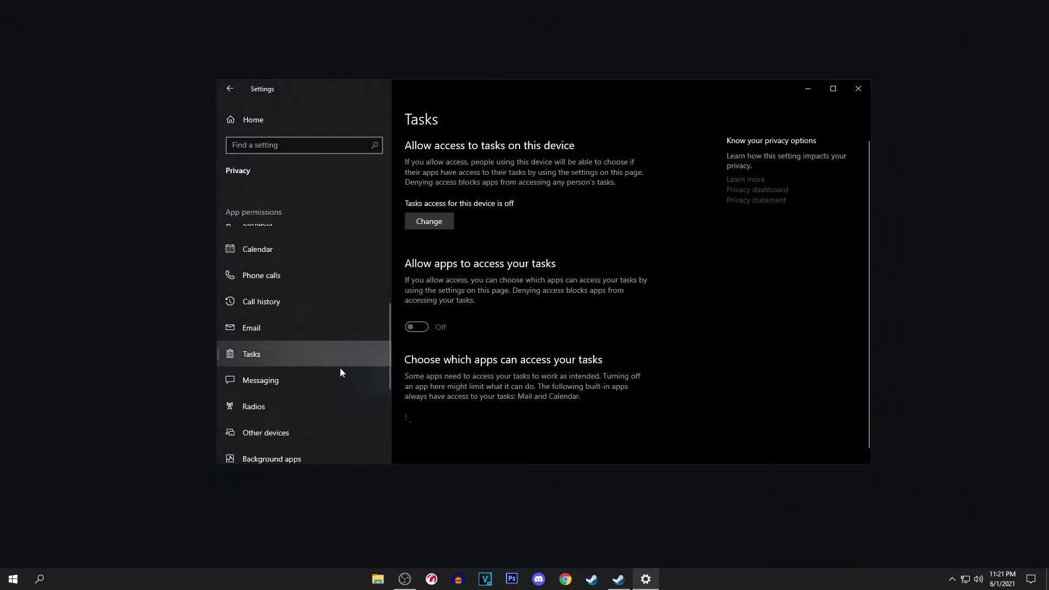
{"action": "scroll", "coordinate": [332, 372], "scroll_direction": "down", "scroll_amount": 2}
{"action": "left_click", "coordinate": [306, 365]}
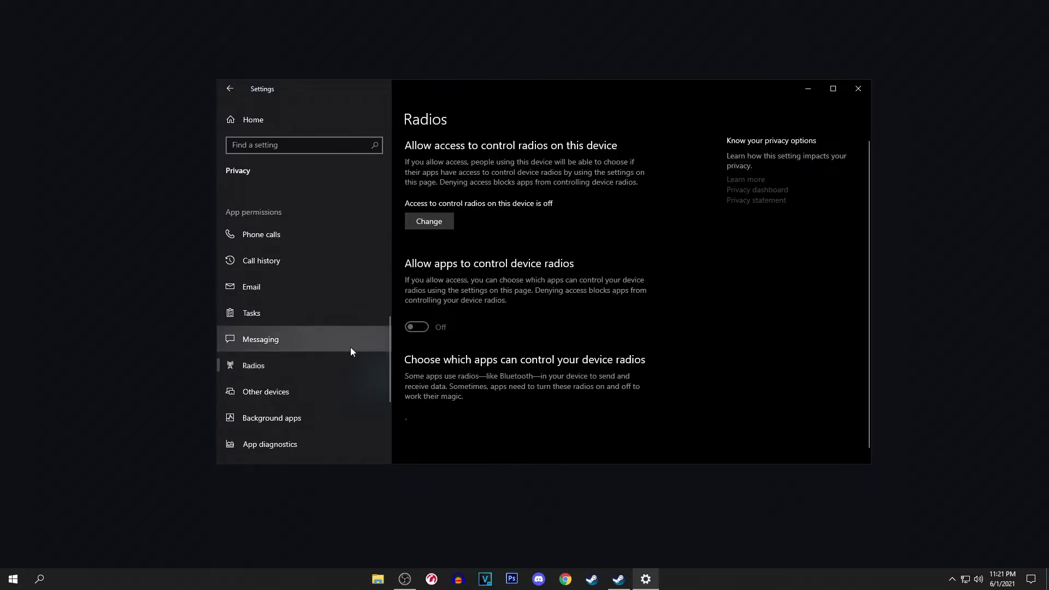
{"action": "left_click", "coordinate": [277, 338]}
{"action": "scroll", "coordinate": [267, 353], "scroll_direction": "down", "scroll_amount": 2}
Toggle 'Let apps run in the background' on and back Off, leaving every app Off.
{"action": "left_click", "coordinate": [258, 352]}
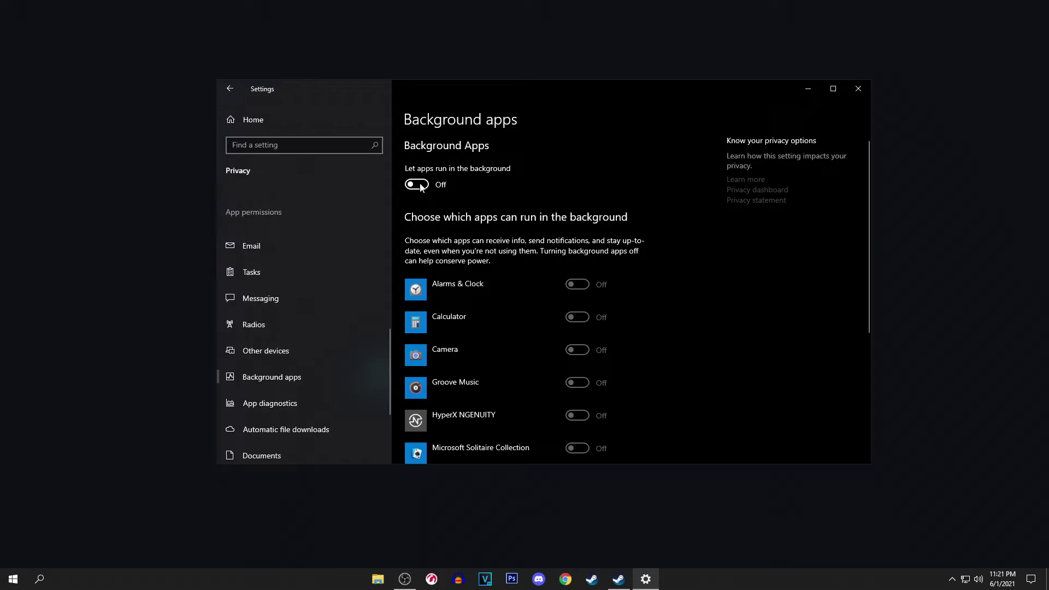
{"action": "scroll", "coordinate": [496, 311], "scroll_direction": "down", "scroll_amount": 5}
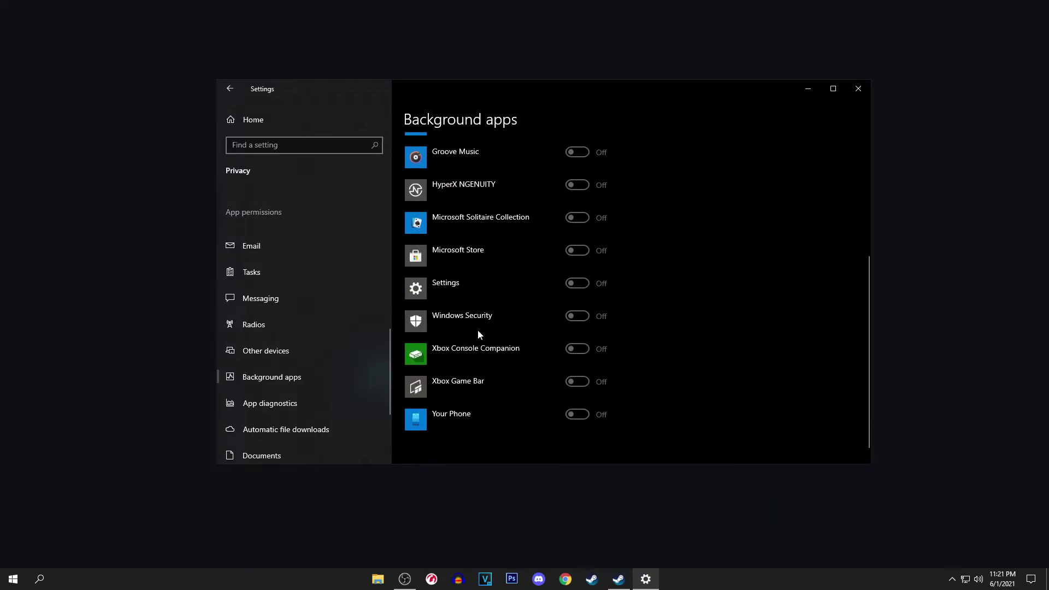
{"action": "scroll", "coordinate": [468, 319], "scroll_direction": "up", "scroll_amount": 5}
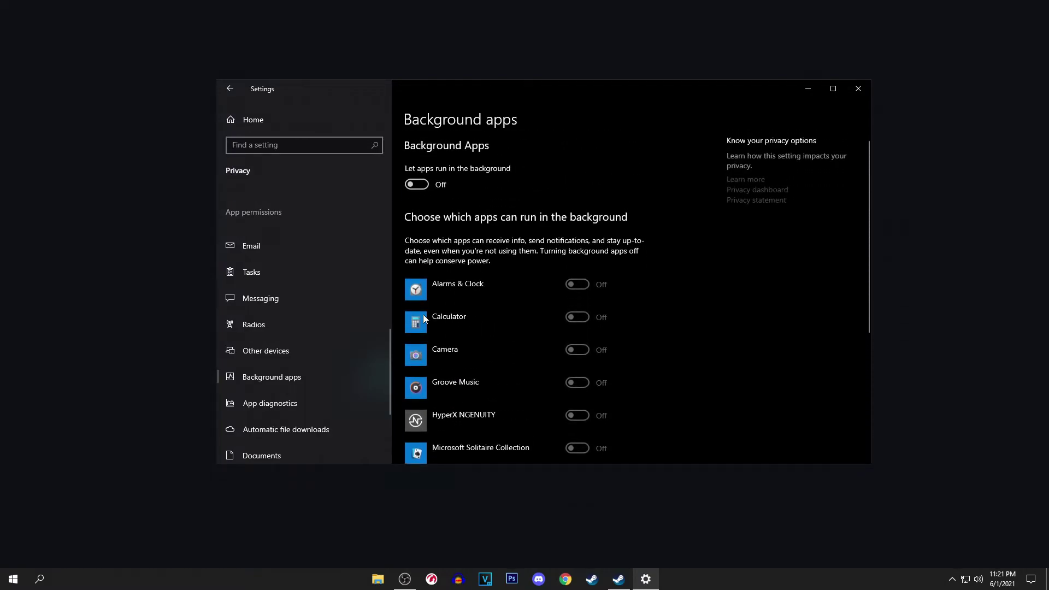
{"action": "left_click", "coordinate": [420, 189]}
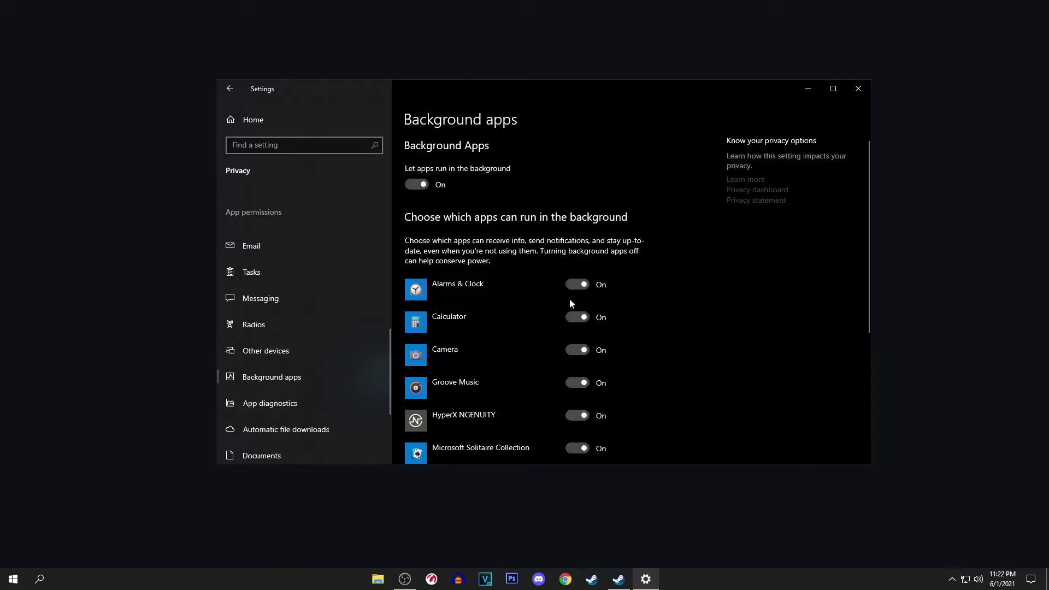
{"action": "left_click", "coordinate": [417, 184]}
{"action": "scroll", "coordinate": [513, 316], "scroll_direction": "down", "scroll_amount": 5}
Confirm device-wide App diagnostics access is off.
{"action": "scroll", "coordinate": [282, 399], "scroll_direction": "down", "scroll_amount": 1}
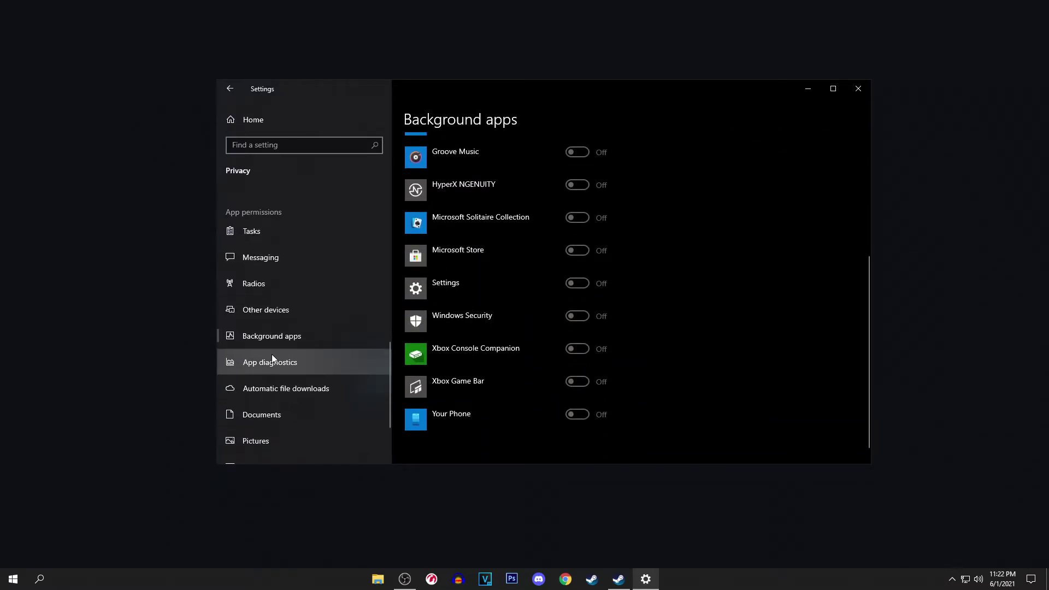
{"action": "left_click", "coordinate": [271, 359]}
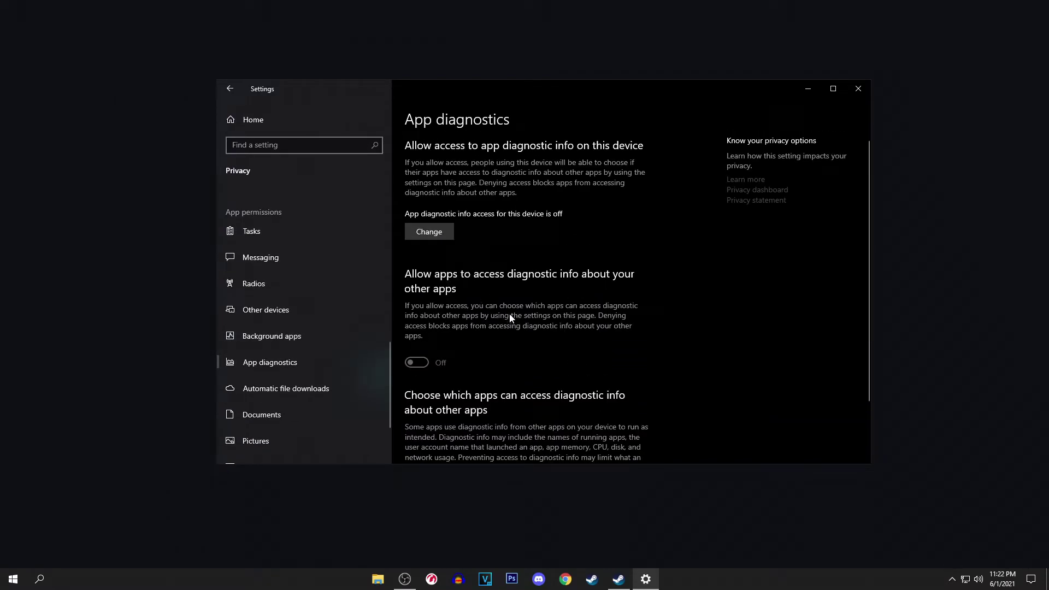
{"action": "left_click", "coordinate": [429, 232]}
{"action": "left_click", "coordinate": [566, 229]}
{"action": "scroll", "coordinate": [437, 295], "scroll_direction": "down", "scroll_amount": 3}
Review Automatic file downloads and confirm device-wide Documents library access is off.
{"action": "left_click", "coordinate": [287, 389]}
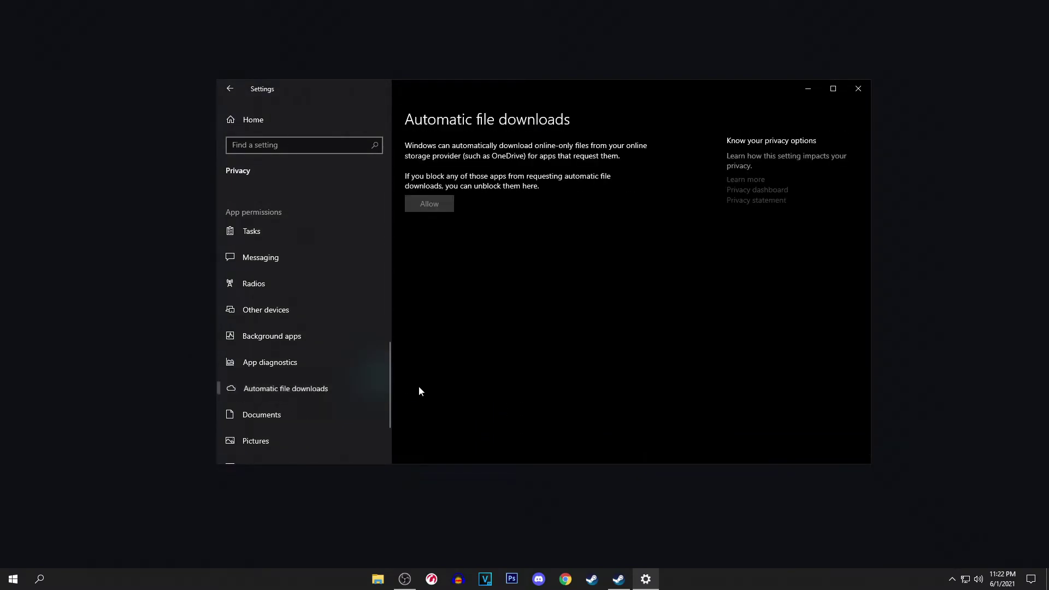
{"action": "left_click", "coordinate": [280, 420]}
{"action": "left_click", "coordinate": [427, 248]}
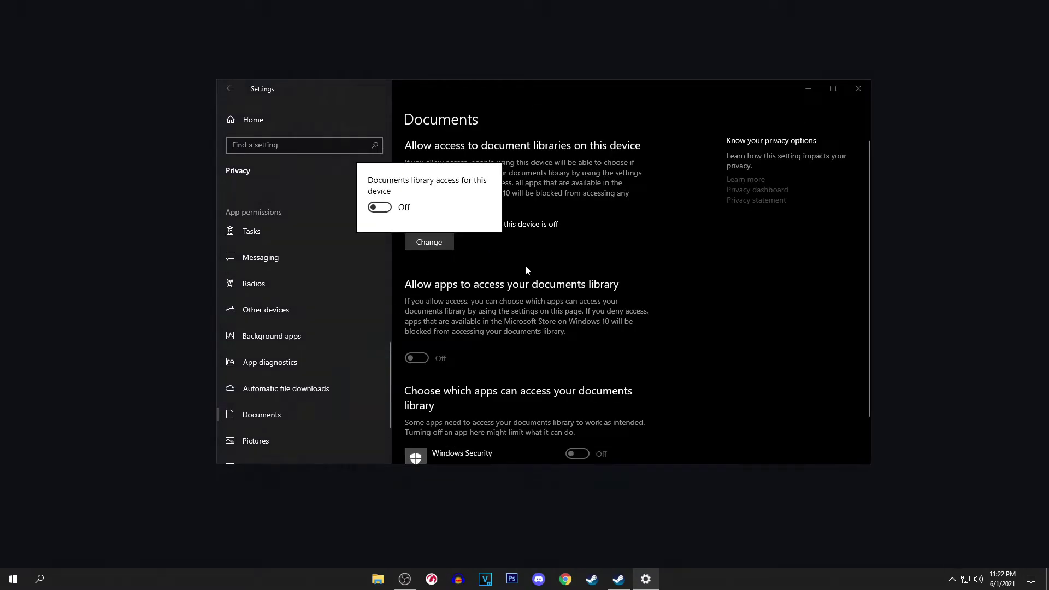
{"action": "left_click", "coordinate": [438, 371]}
Look over the Pictures and Videos pages, then confirm device-wide File system access is off.
{"action": "scroll", "coordinate": [437, 366], "scroll_direction": "down", "scroll_amount": 2}
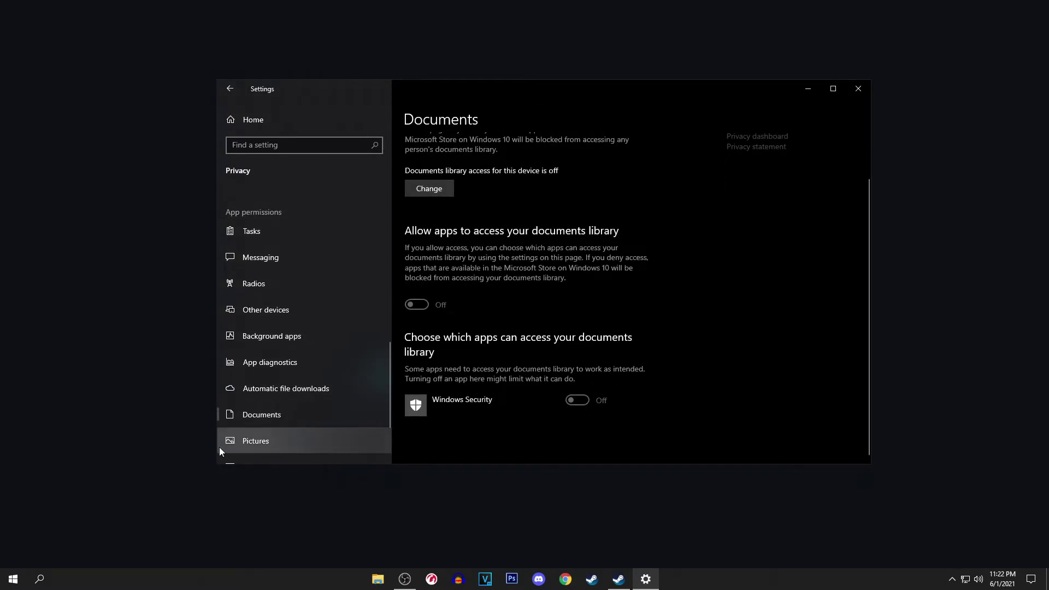
{"action": "left_click", "coordinate": [287, 441]}
{"action": "scroll", "coordinate": [365, 424], "scroll_direction": "down", "scroll_amount": 2}
{"action": "left_click", "coordinate": [271, 378]}
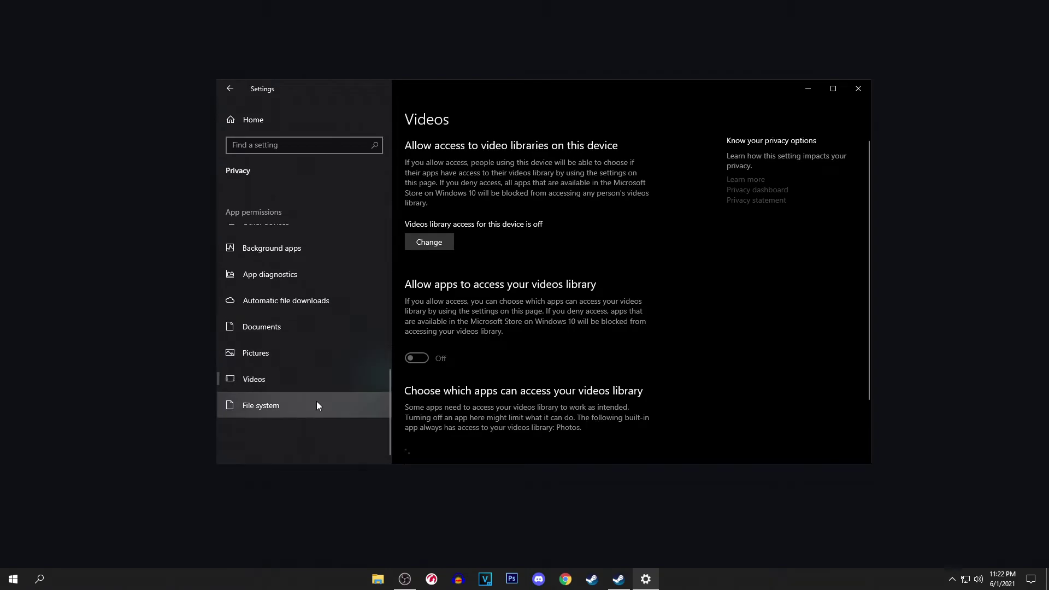
{"action": "left_click", "coordinate": [292, 405]}
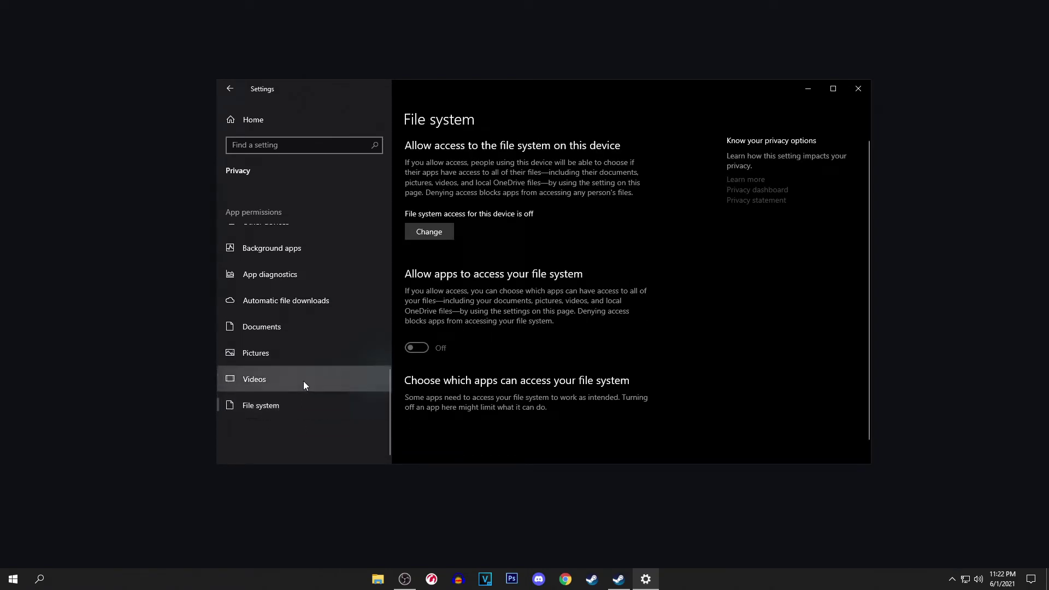
{"action": "left_click", "coordinate": [429, 232]}
{"action": "left_click", "coordinate": [284, 251]}
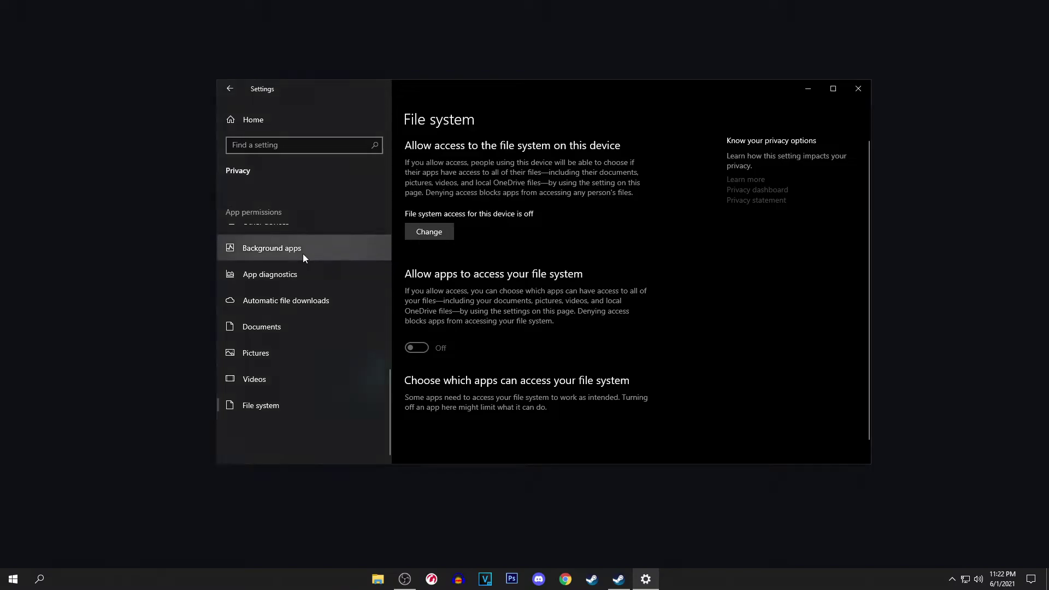
In Gaming settings, confirm Xbox Game Bar is off, view Captures, and check Game Mode is on.
{"action": "left_click", "coordinate": [235, 121]}
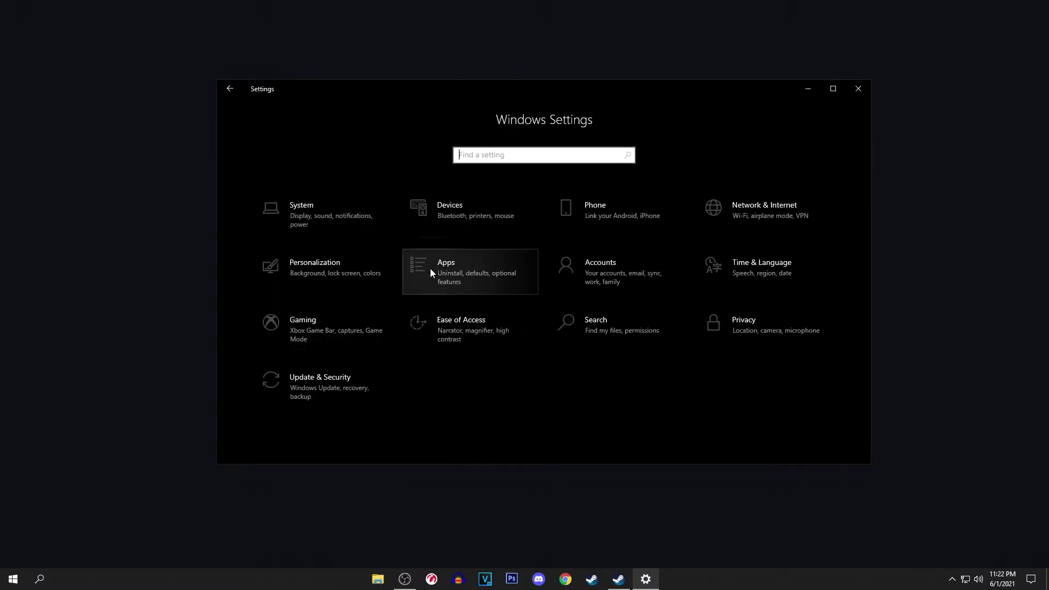
{"action": "left_click", "coordinate": [339, 315]}
{"action": "left_click", "coordinate": [247, 208]}
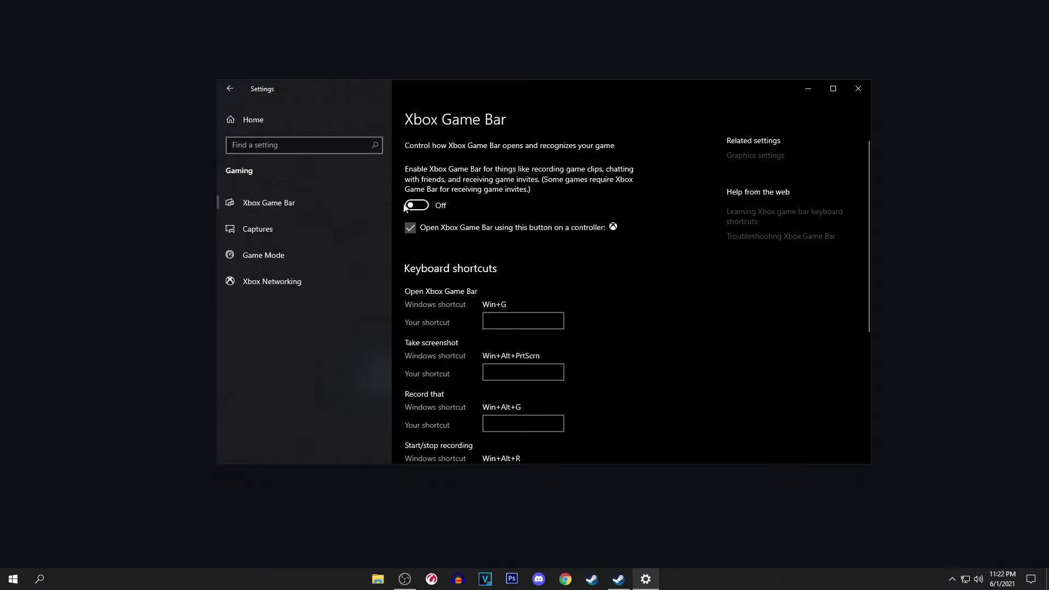
{"action": "left_click", "coordinate": [287, 239]}
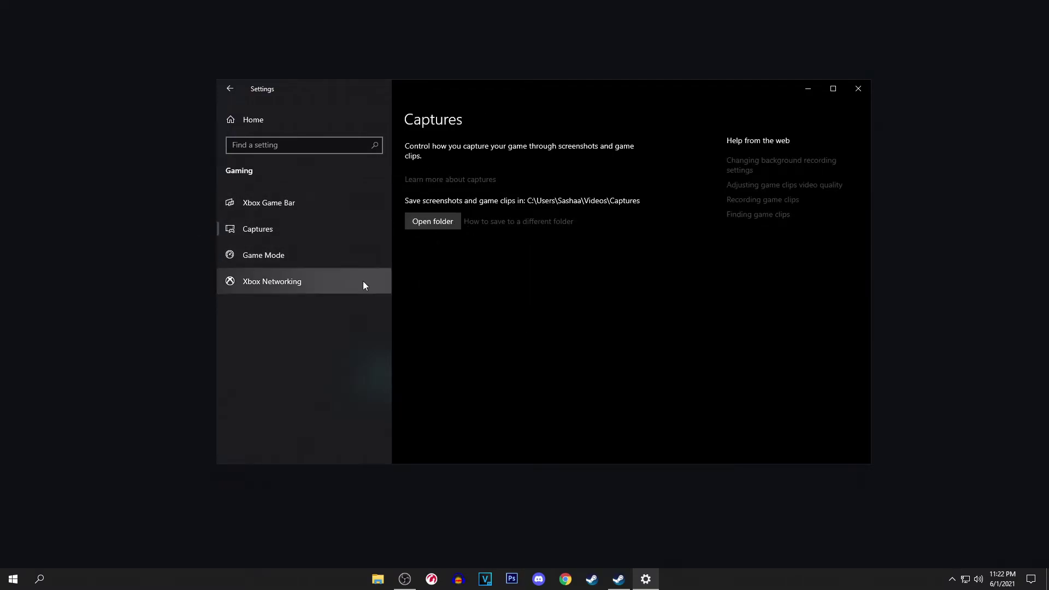
{"action": "left_click", "coordinate": [281, 254]}
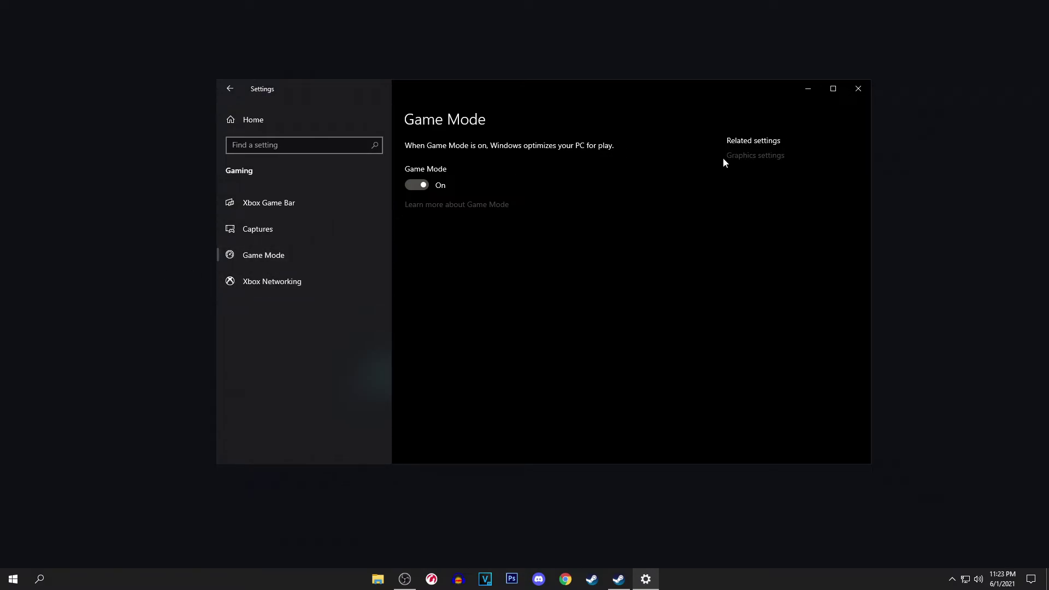
Add Warframe.x64.exe to the Graphics settings app list.
{"action": "left_click", "coordinate": [747, 158]}
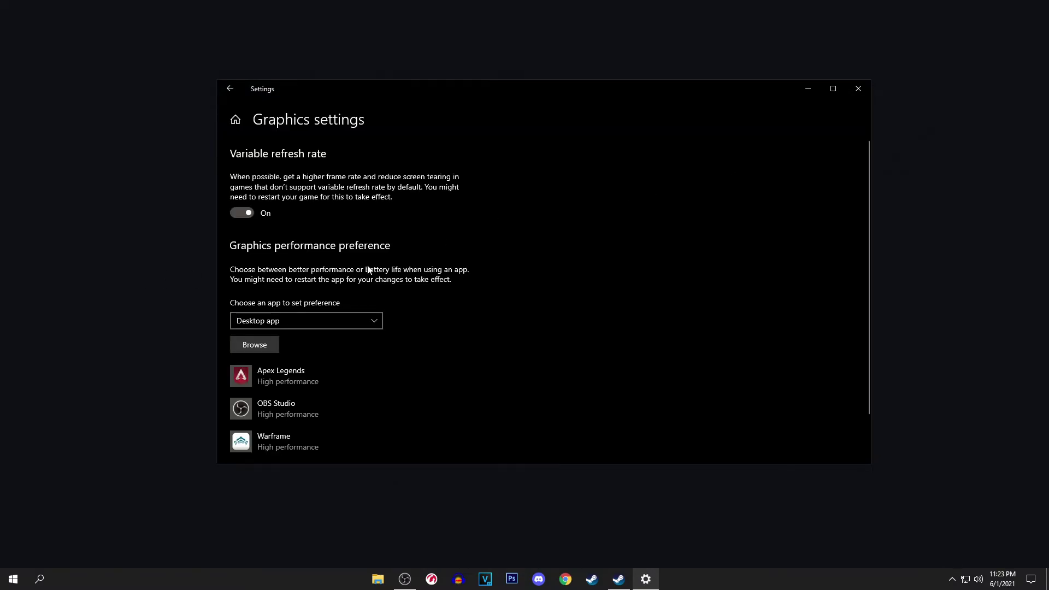
{"action": "scroll", "coordinate": [305, 253], "scroll_direction": "down", "scroll_amount": 1}
{"action": "scroll", "coordinate": [317, 262], "scroll_direction": "up", "scroll_amount": 1}
{"action": "scroll", "coordinate": [289, 351], "scroll_direction": "down", "scroll_amount": 1}
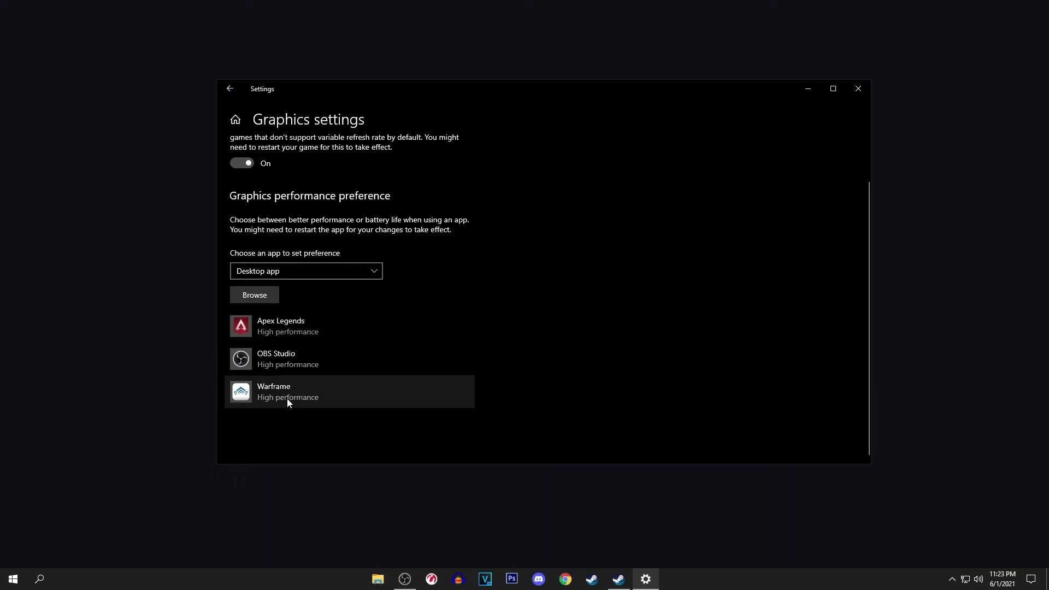
{"action": "left_click", "coordinate": [254, 296]}
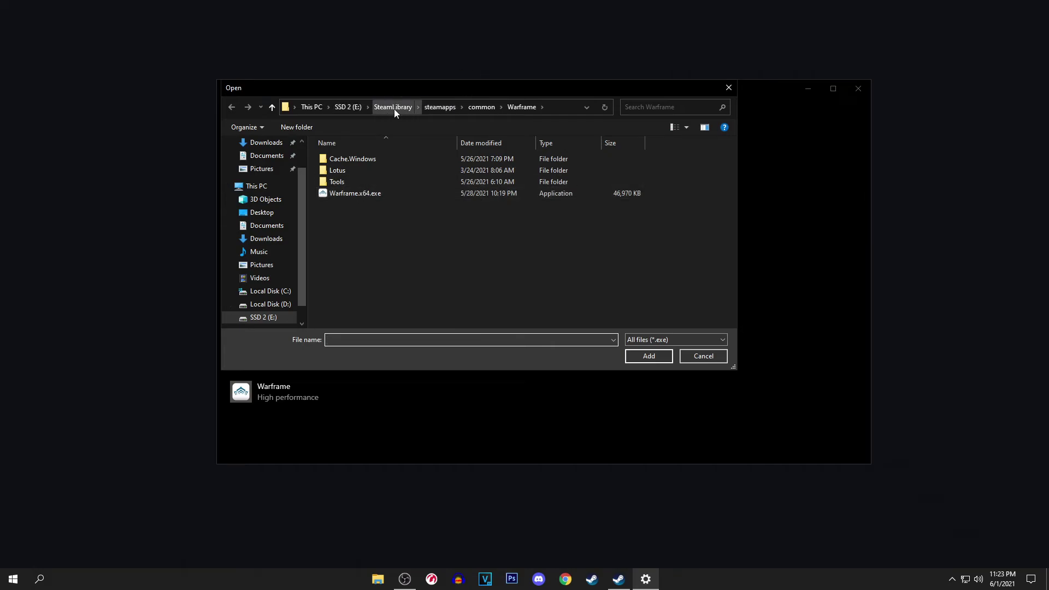
{"action": "left_click", "coordinate": [376, 194]}
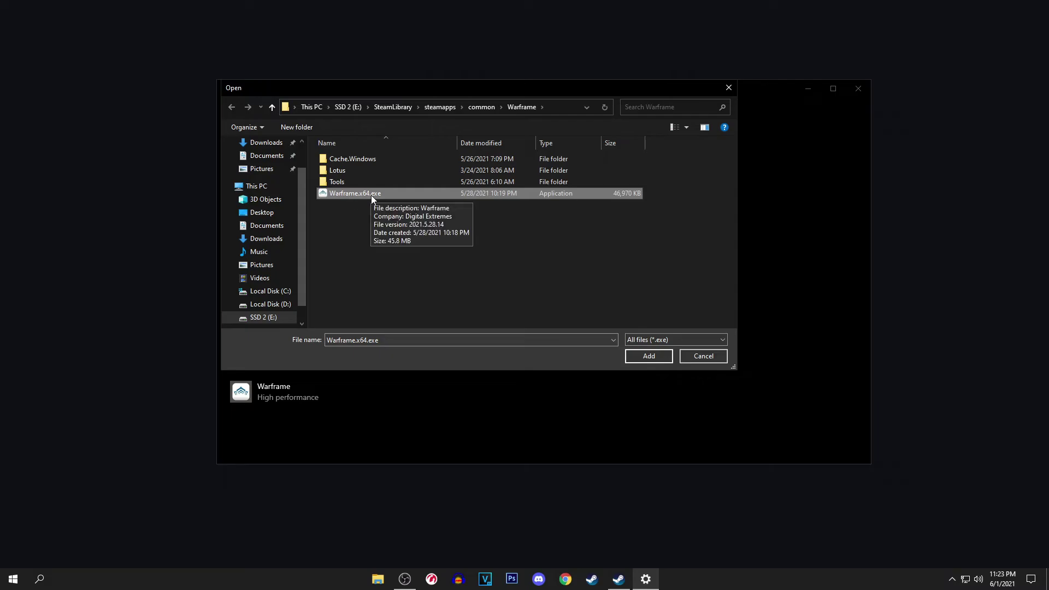
{"action": "double_click", "coordinate": [395, 192]}
Save High performance as Warframe's graphics preference, then show the Xbox Networking page.
{"action": "left_click", "coordinate": [274, 392]}
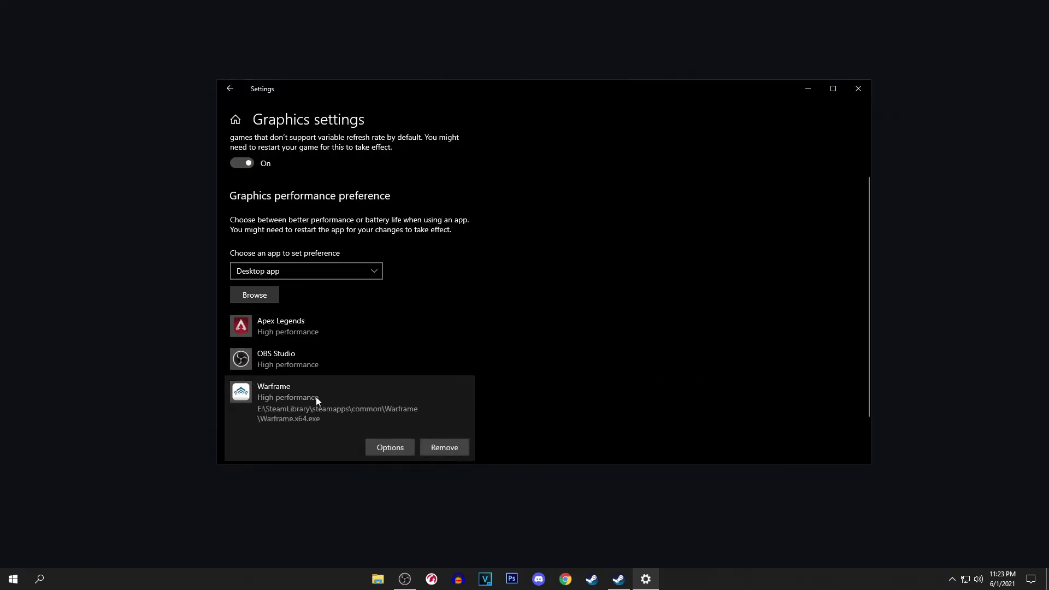
{"action": "left_click", "coordinate": [394, 397]}
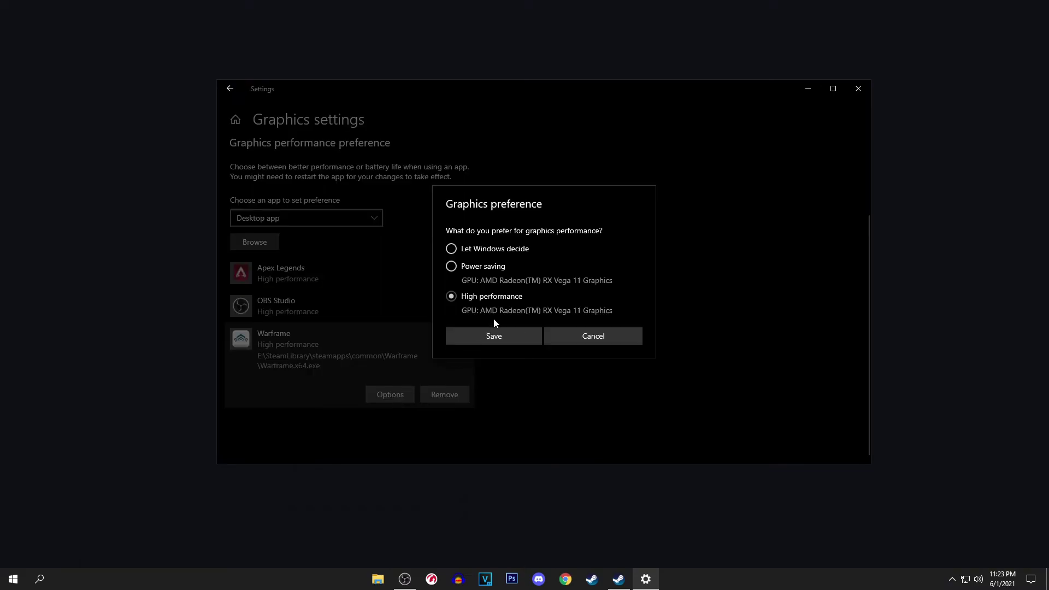
{"action": "left_click", "coordinate": [518, 335]}
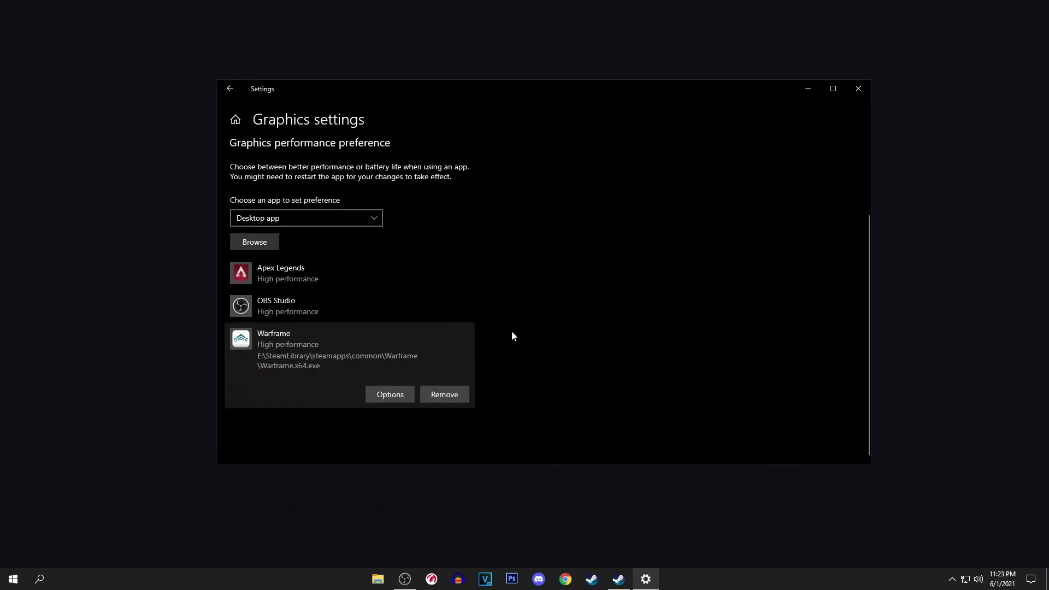
{"action": "left_click", "coordinate": [229, 90]}
{"action": "left_click", "coordinate": [325, 282]}
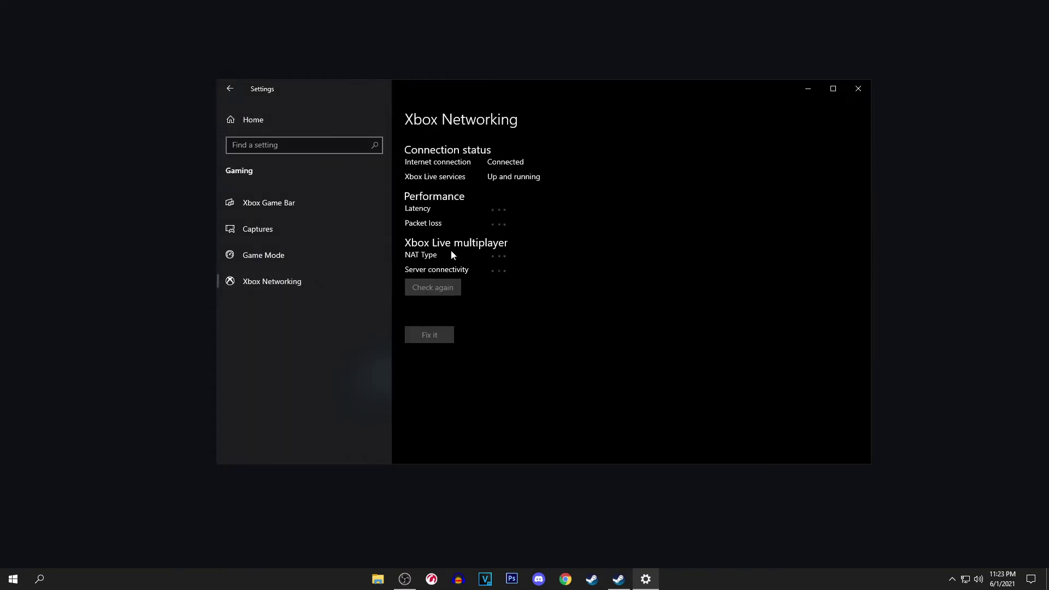
Close Windows Settings and launch Warframe from the Steam library.
{"action": "left_click", "coordinate": [859, 88]}
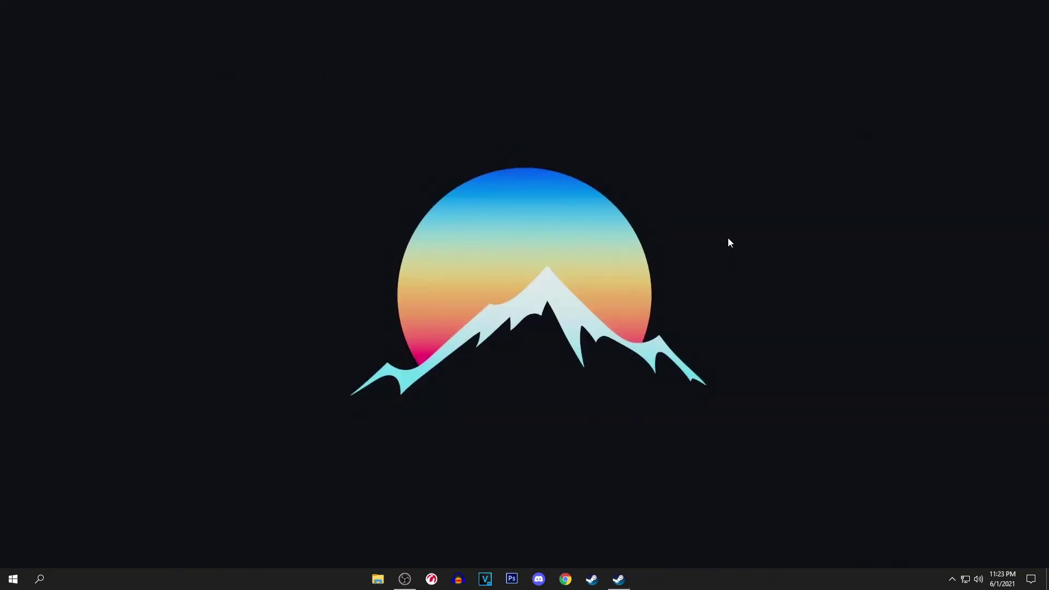
{"action": "left_click", "coordinate": [621, 586]}
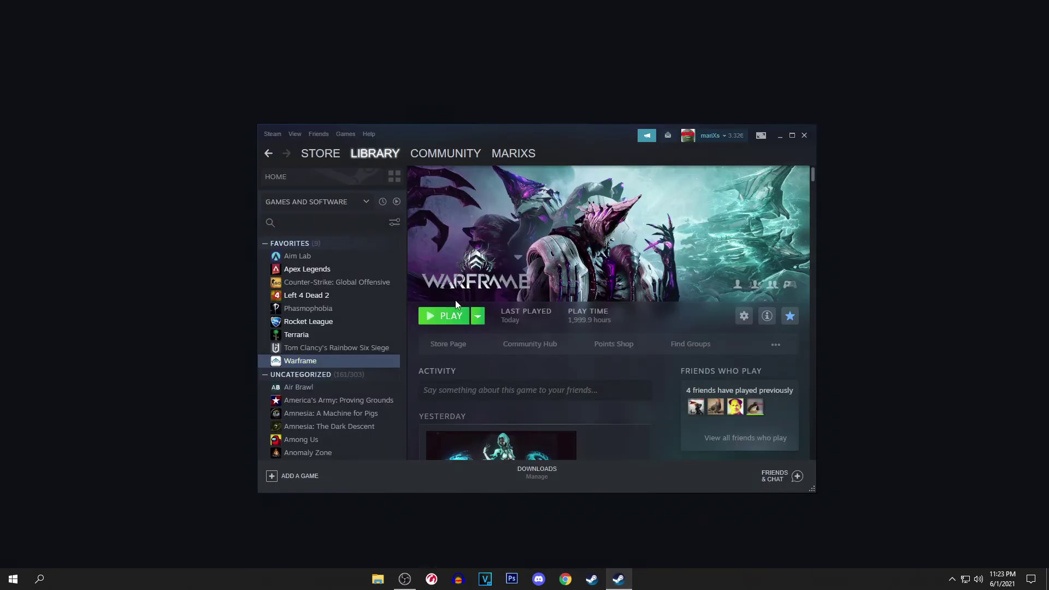
{"action": "left_click", "coordinate": [451, 317]}
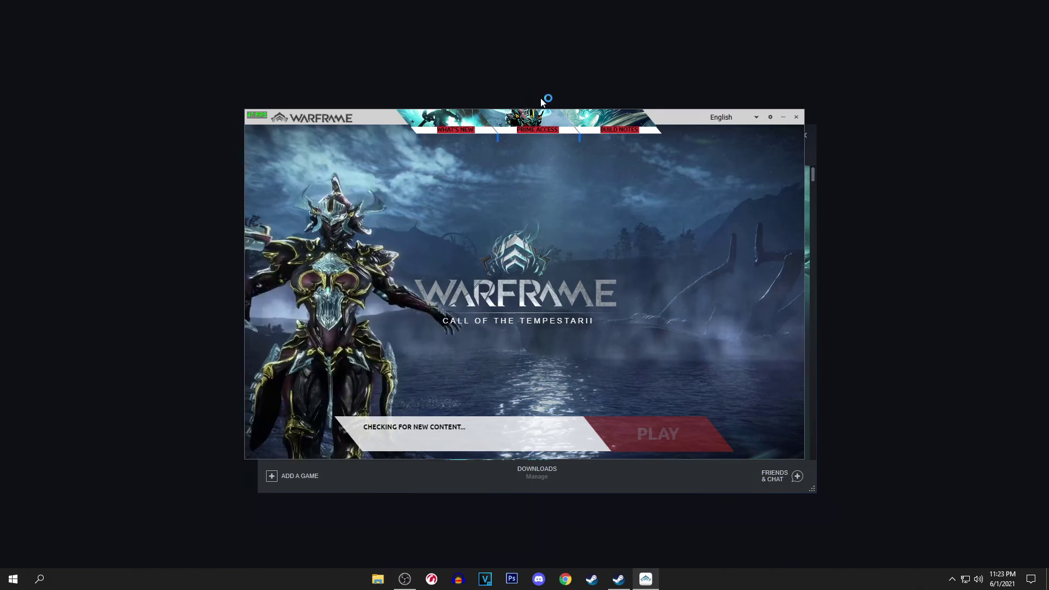
{"action": "left_click_drag", "start_coordinate": [329, 115], "coordinate": [223, 116]}
Keep DirectX 11 and the Classic engine in the launcher settings, then start the game.
{"action": "left_click", "coordinate": [664, 118]}
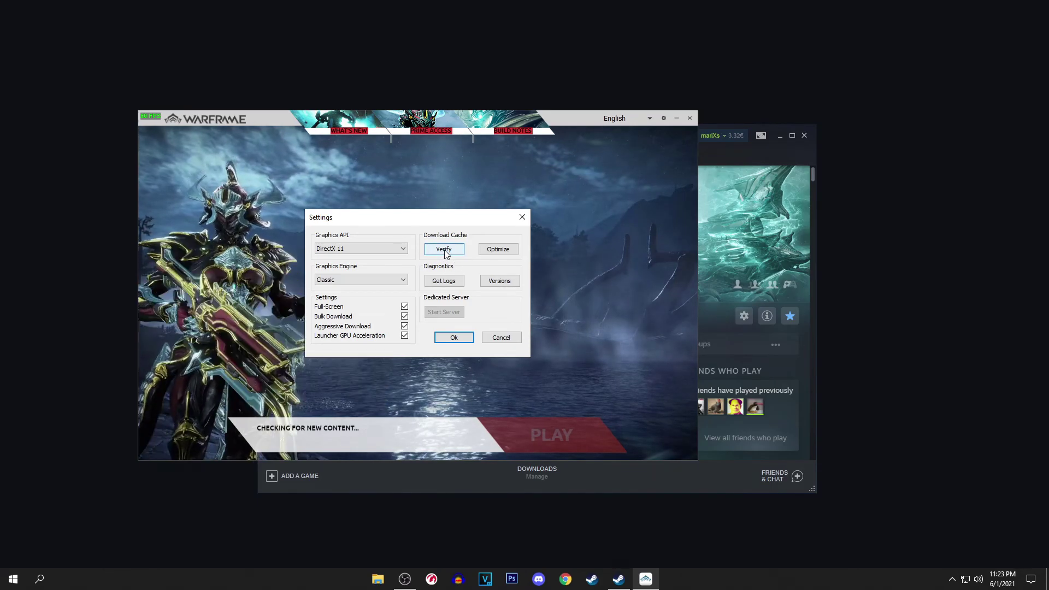
{"action": "left_click", "coordinate": [367, 251]}
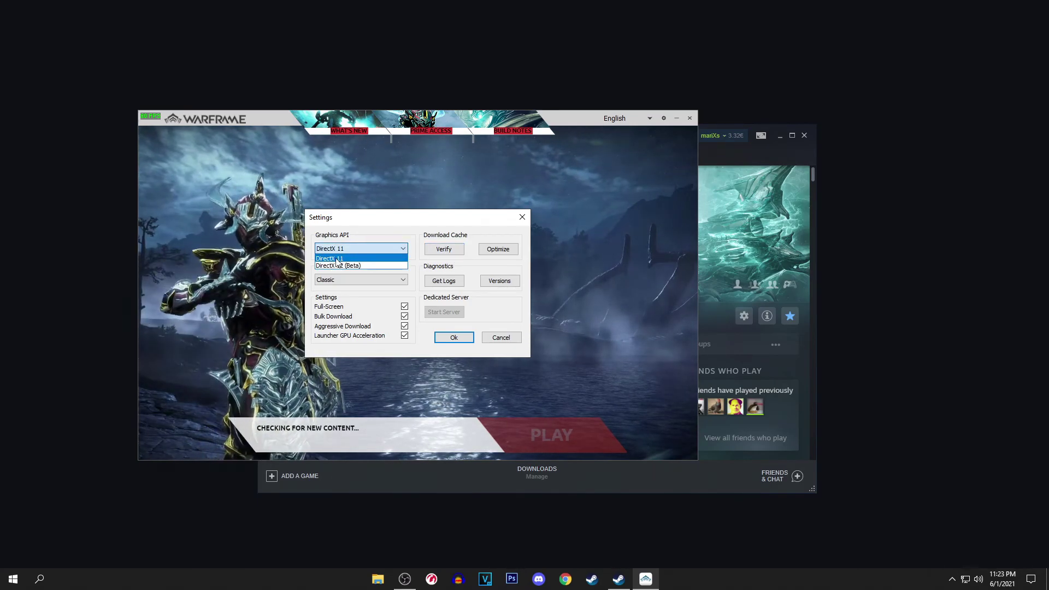
{"action": "left_click", "coordinate": [344, 258]}
{"action": "left_click", "coordinate": [332, 280]}
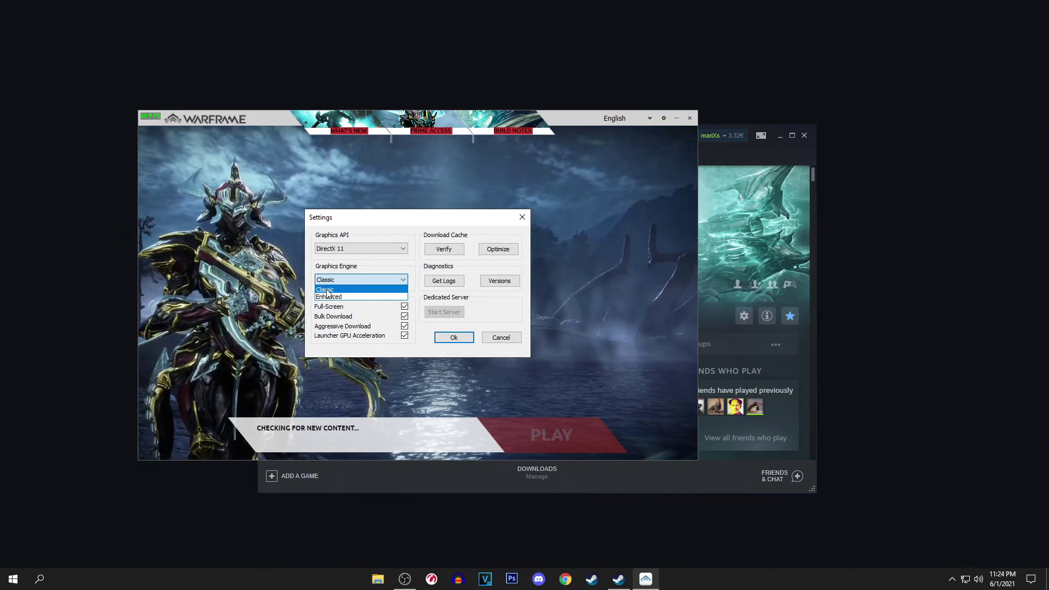
{"action": "left_click", "coordinate": [347, 289]}
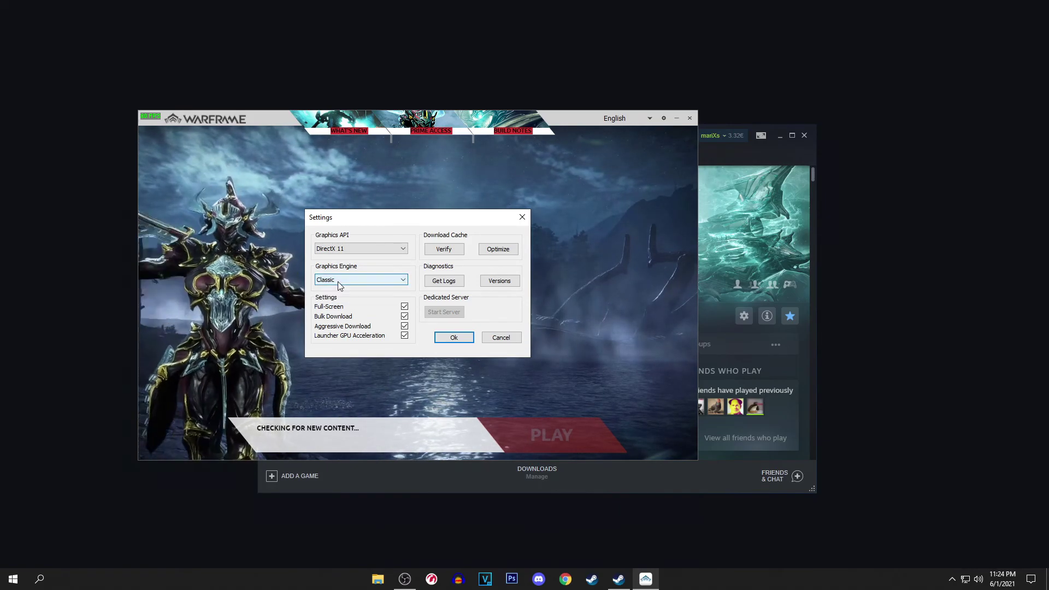
{"action": "left_click", "coordinate": [522, 219]}
{"action": "left_click", "coordinate": [690, 118]}
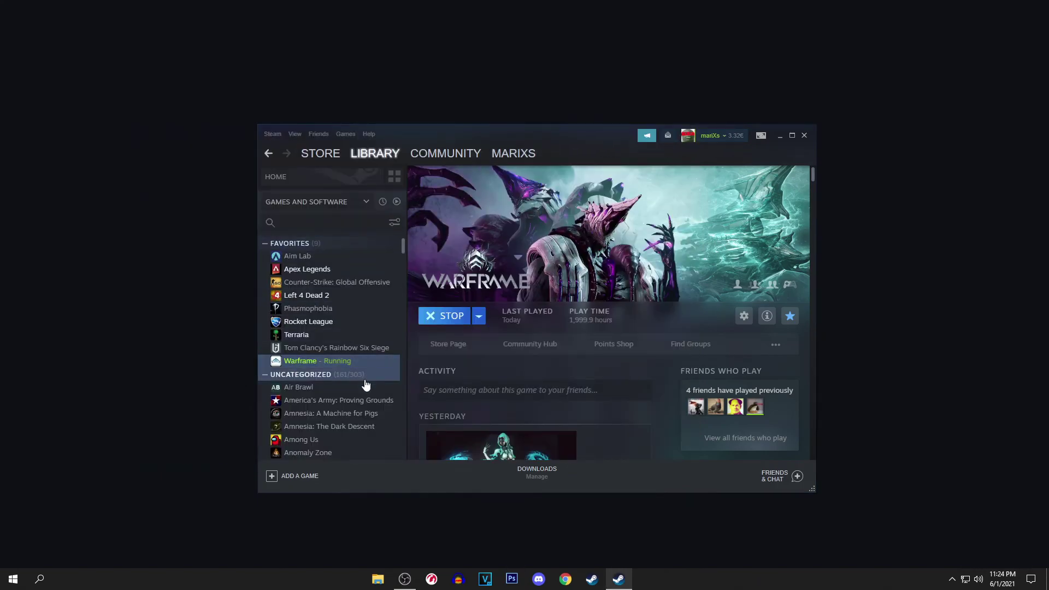
Open Warframe's local installation folder from the Steam library.
{"action": "left_click", "coordinate": [40, 579]}
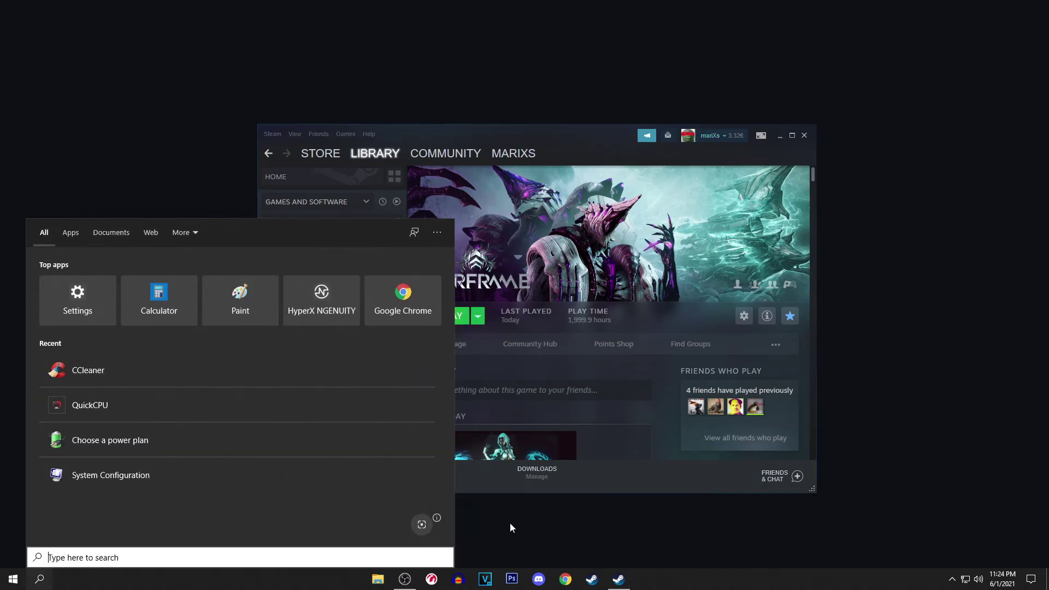
{"action": "left_click", "coordinate": [510, 523]}
{"action": "left_click", "coordinate": [326, 362]}
{"action": "right_click", "coordinate": [326, 363]}
{"action": "mouse_move", "coordinate": [355, 411]}
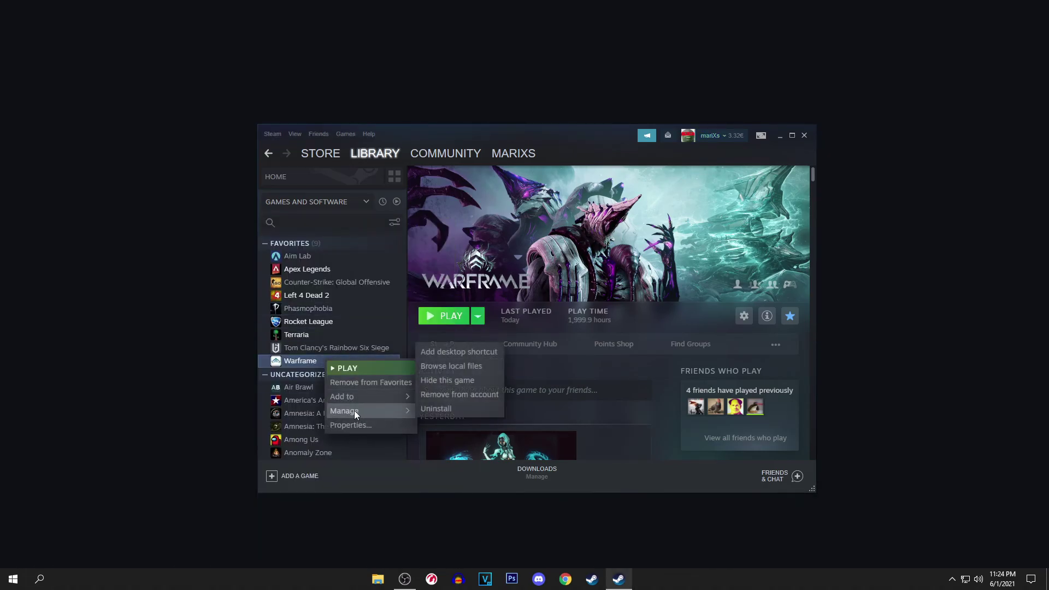
{"action": "left_click", "coordinate": [463, 363]}
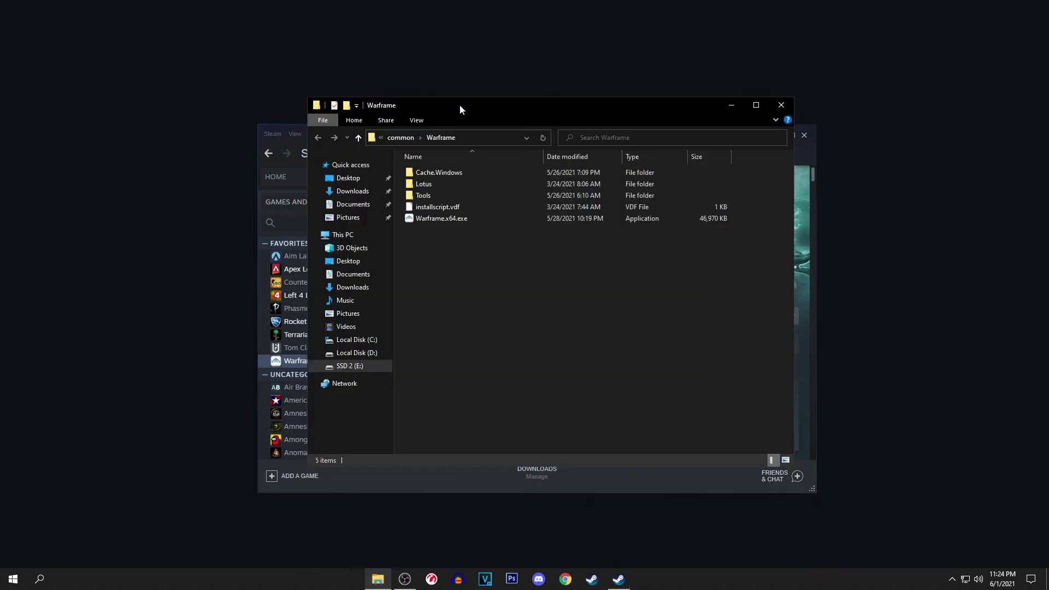
Give Warframe.x64.exe a high DPI scaling override performed by Application, and apply.
{"action": "right_click", "coordinate": [444, 216]}
{"action": "left_click", "coordinate": [481, 456]}
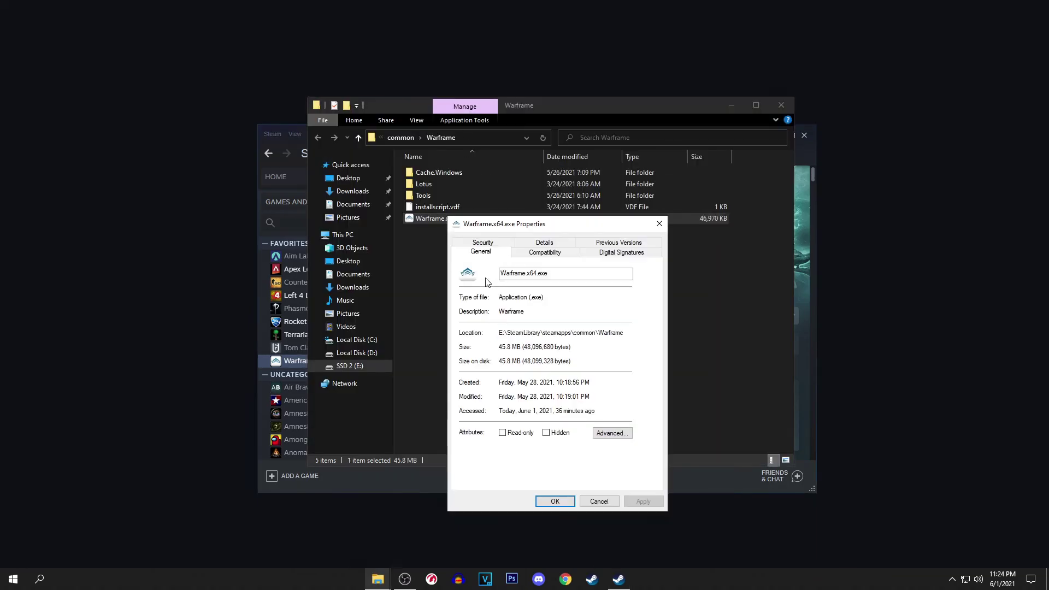
{"action": "left_click", "coordinate": [545, 253]}
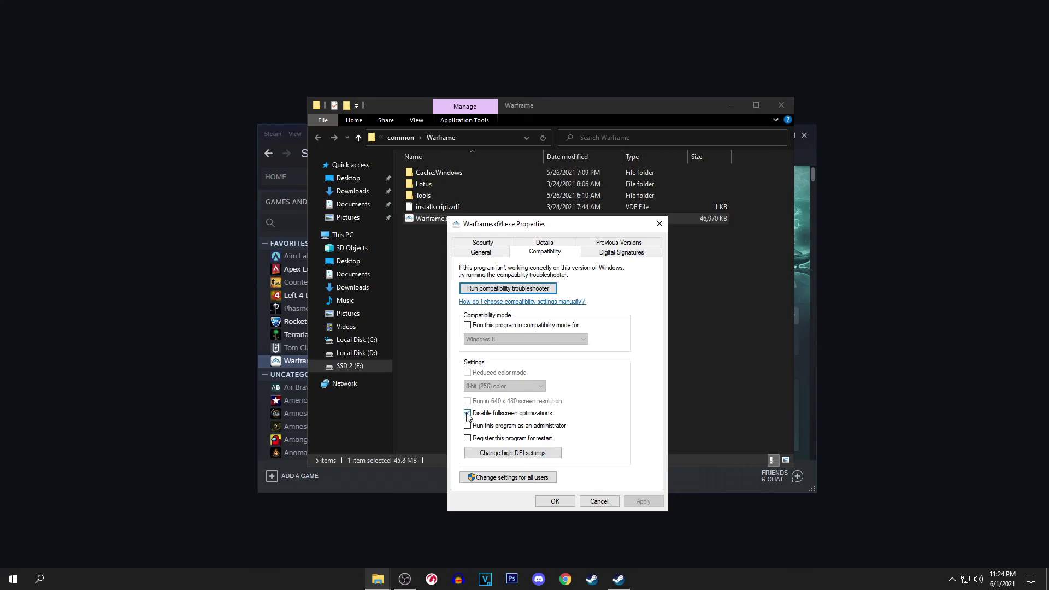
{"action": "left_click", "coordinate": [488, 454]}
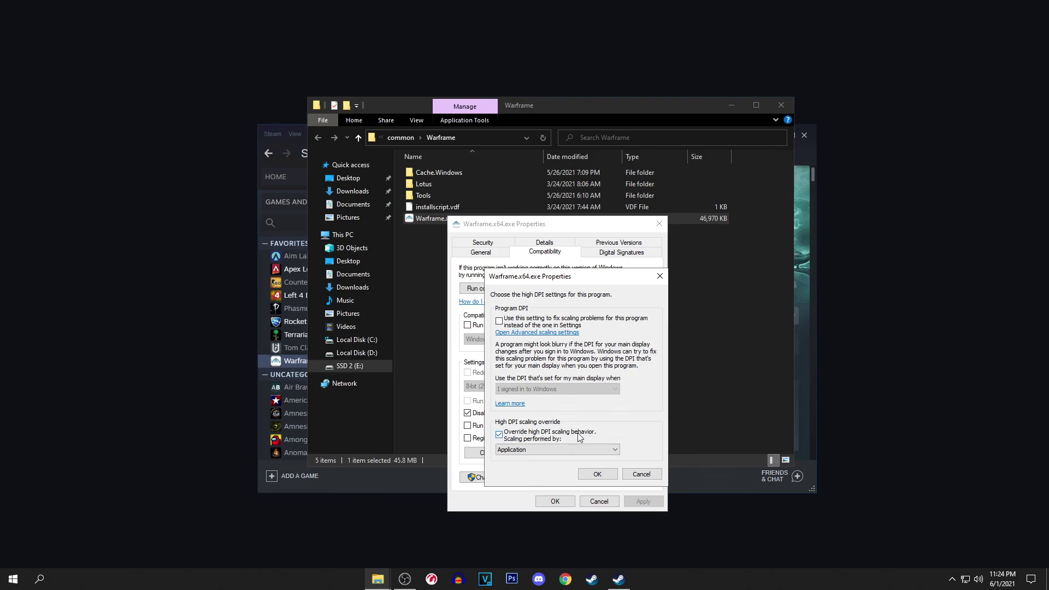
{"action": "left_click", "coordinate": [544, 448]}
{"action": "left_click", "coordinate": [524, 460]}
{"action": "left_click", "coordinate": [617, 475]}
{"action": "left_click", "coordinate": [555, 502]}
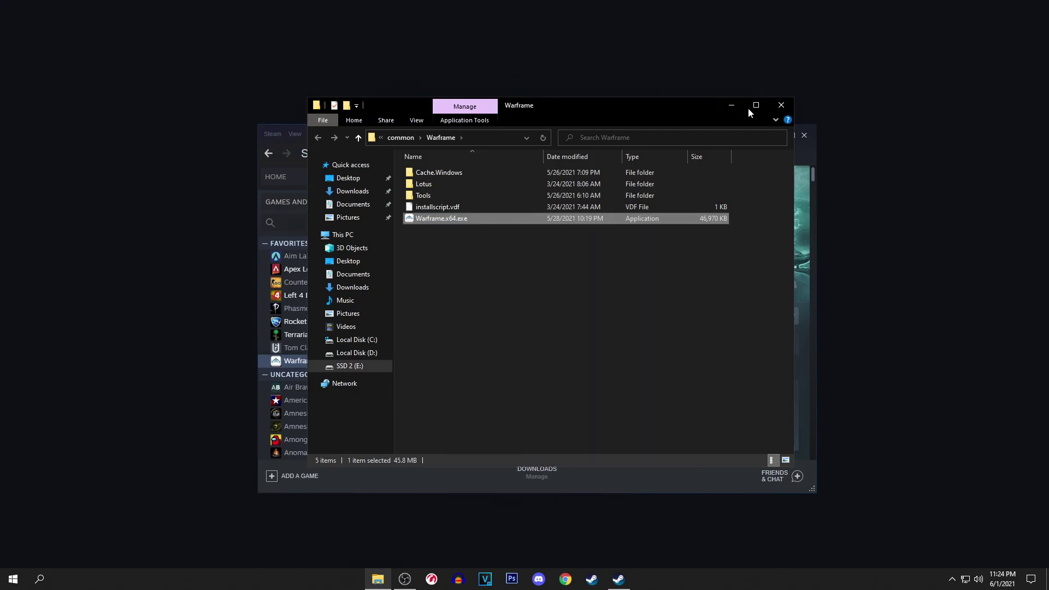
Close the Warframe folder window and minimize Steam to reveal the desktop.
{"action": "left_click", "coordinate": [781, 105]}
{"action": "left_click", "coordinate": [779, 137]}
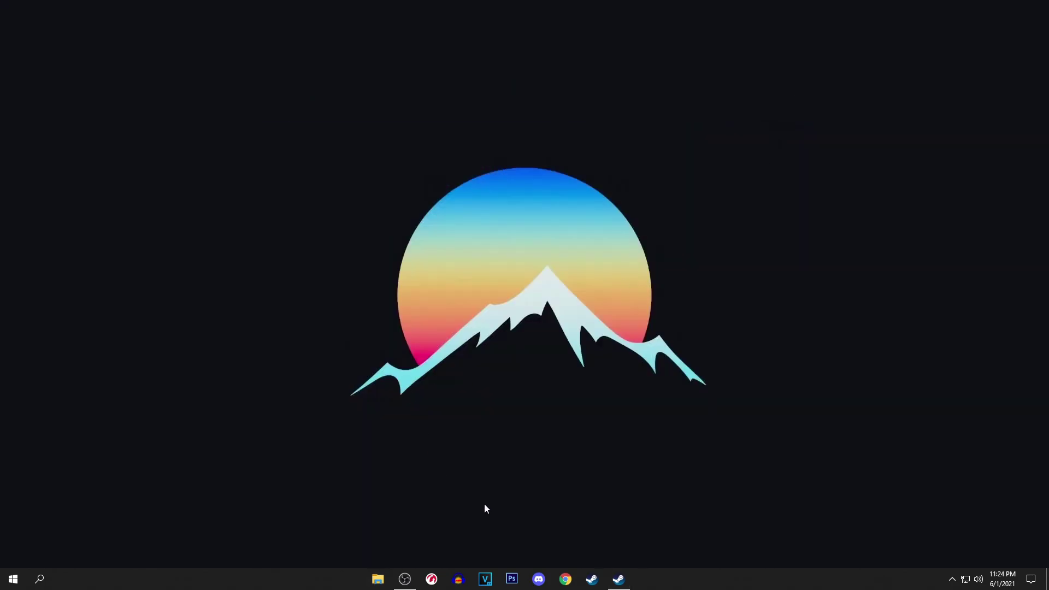